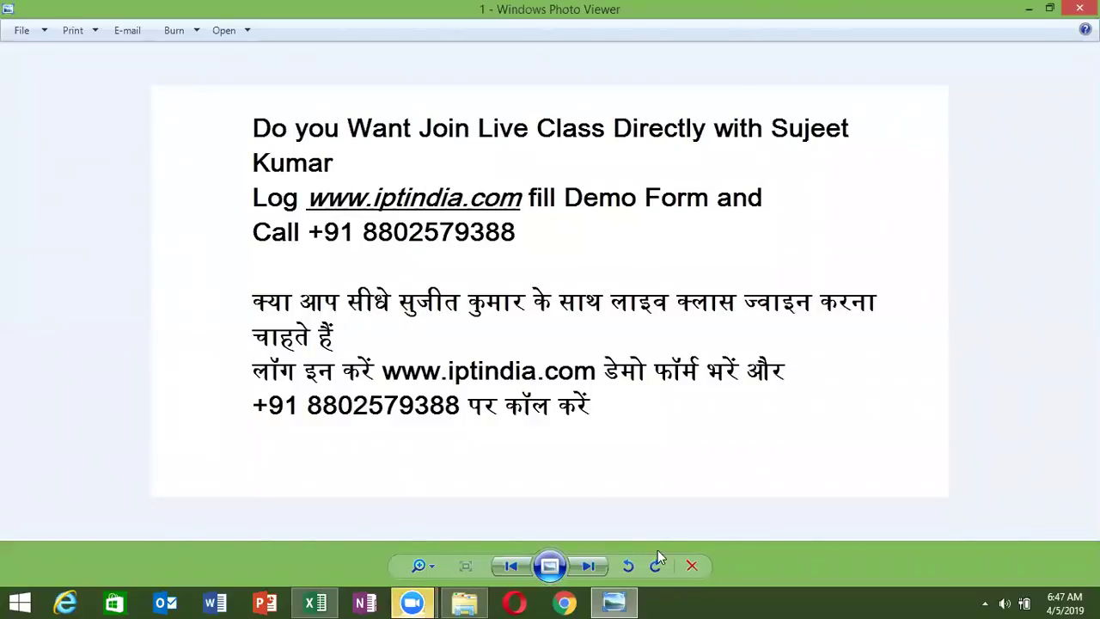
Advance Windows Photo Viewer to the second picture, the pen-drive advertisement.
{"action": "left_click", "coordinate": [587, 567]}
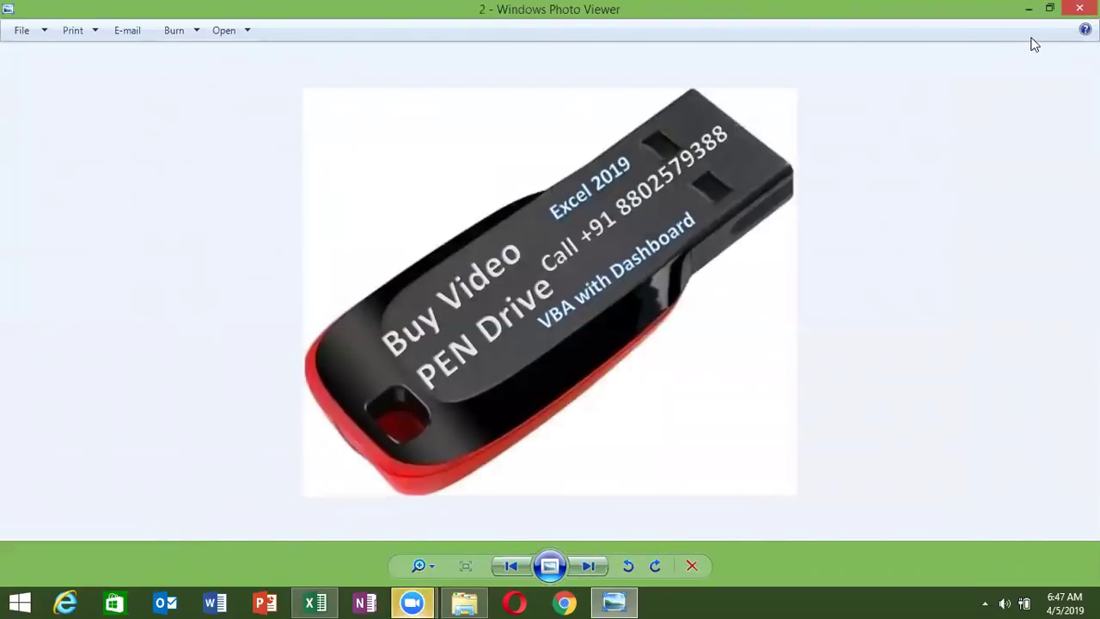
Close the picture viewer and then the Photo folder window to reveal the desktop.
{"action": "left_click", "coordinate": [1079, 9]}
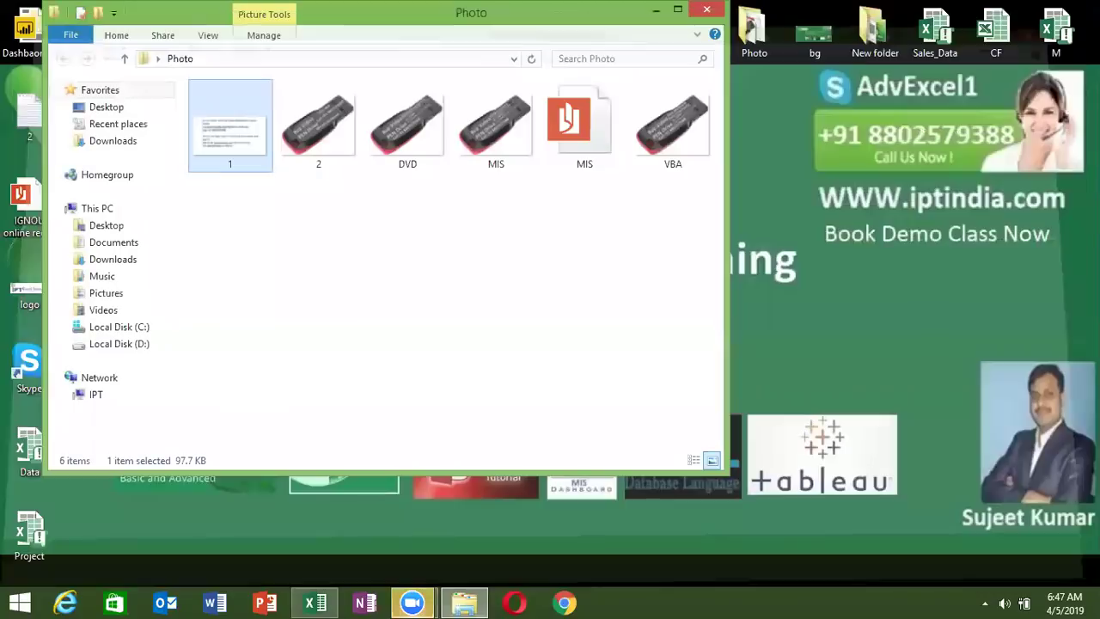
{"action": "left_click", "coordinate": [706, 10]}
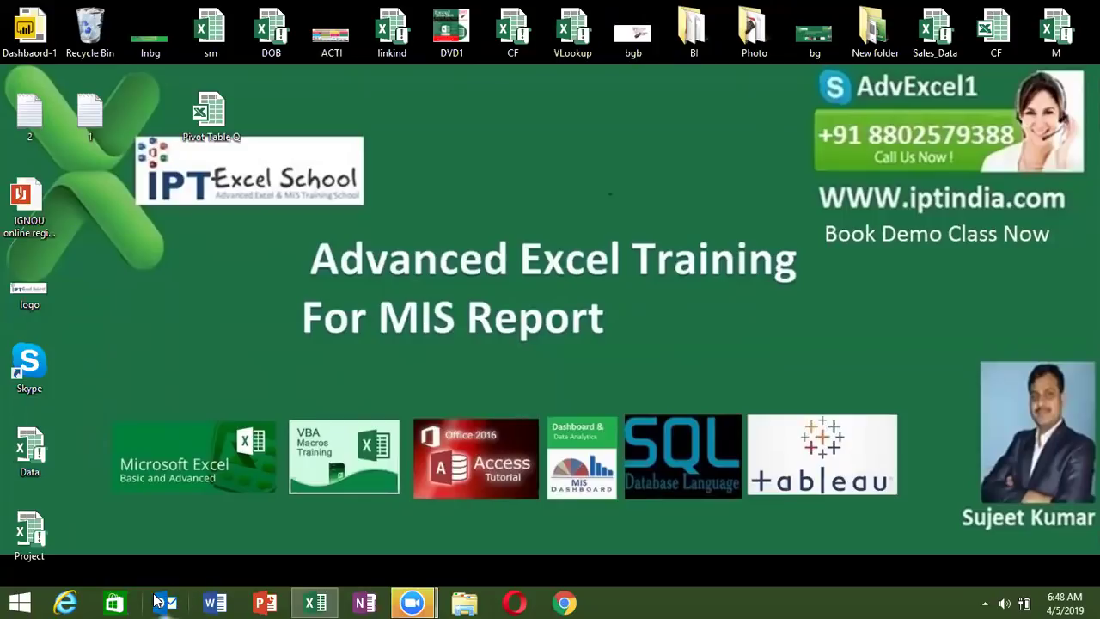
In the Excel workbook, enter the headers Name, Email, Date and Status across A1:D1.
{"action": "left_click", "coordinate": [320, 600]}
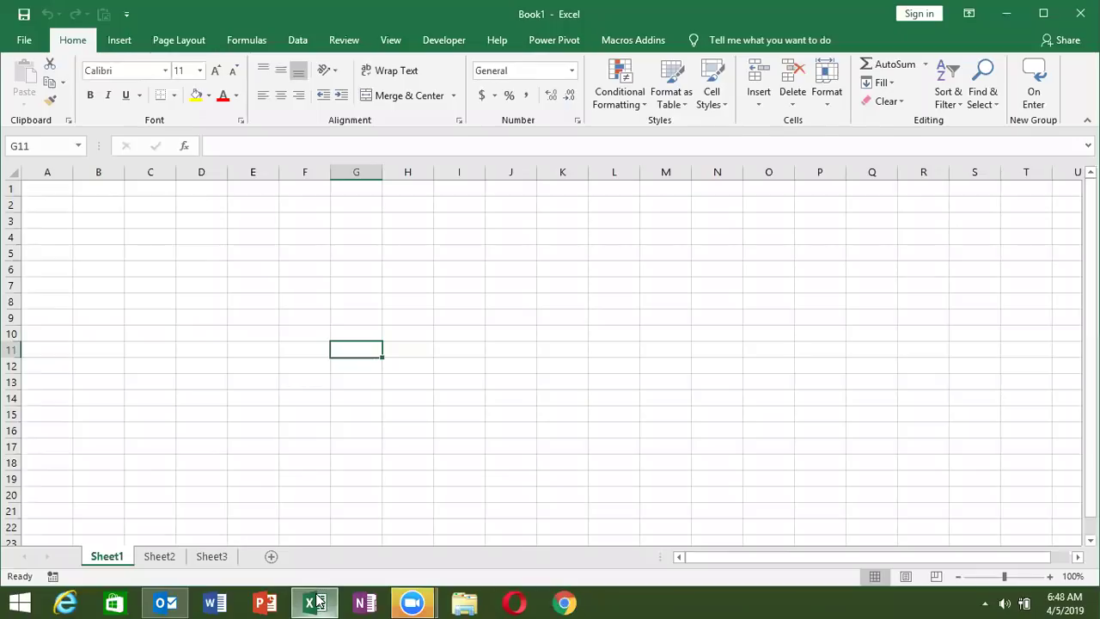
{"action": "left_click", "coordinate": [47, 188]}
{"action": "type", "text": "Name"}
{"action": "key", "text": "Tab"}
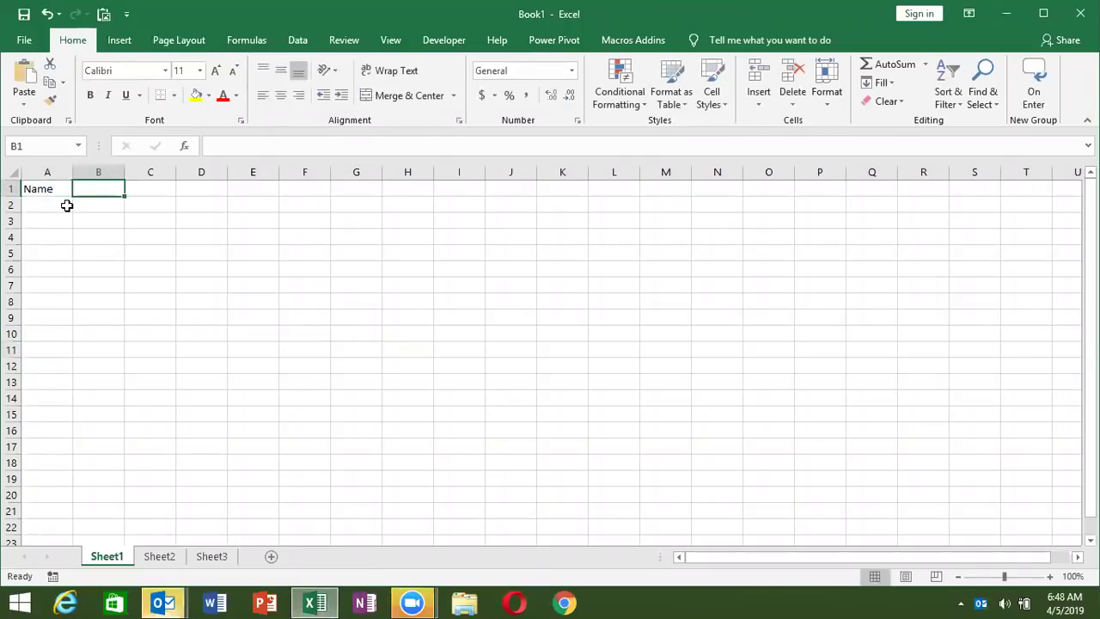
{"action": "type", "text": "E"}
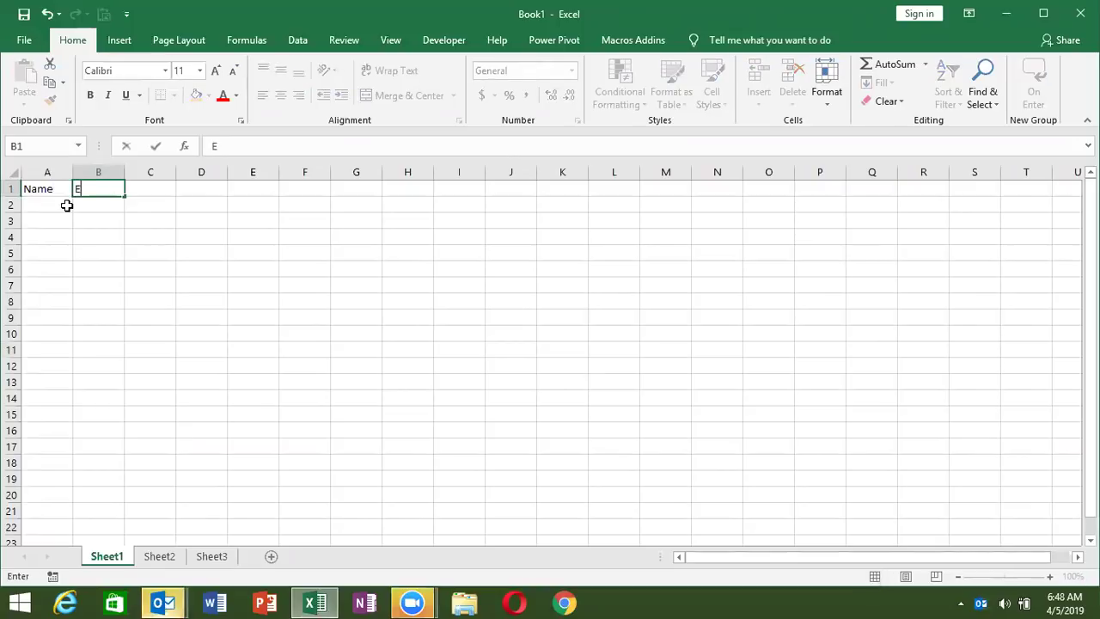
{"action": "type", "text": "mail"}
{"action": "key", "text": "Tab"}
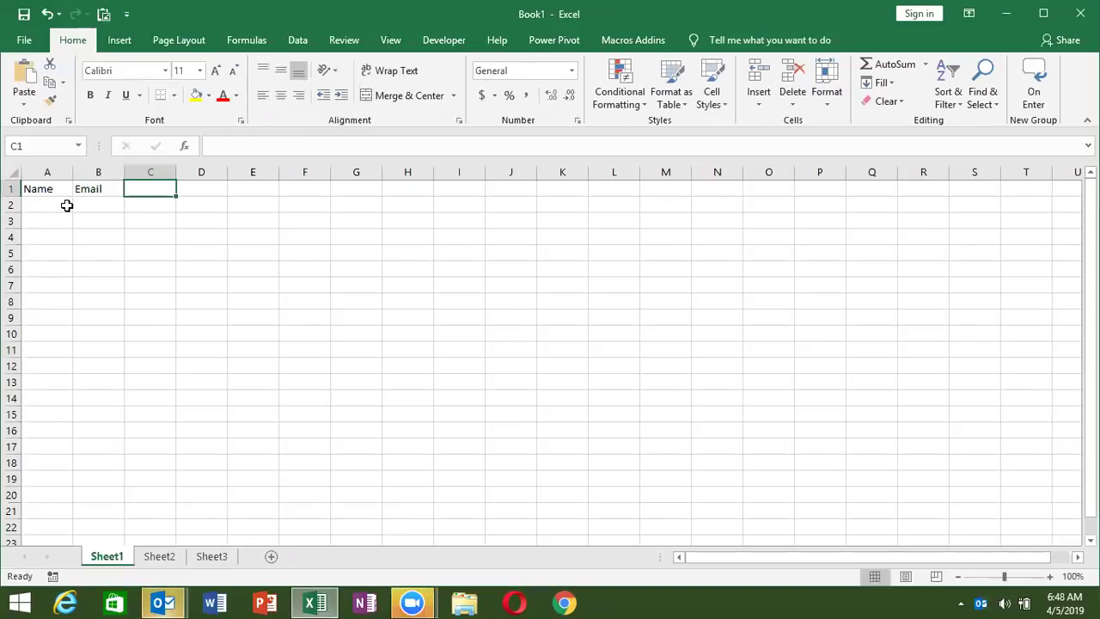
{"action": "type", "text": "Da"}
{"action": "key", "text": "BackSpace"}
{"action": "key", "text": "BackSpace"}
{"action": "type", "text": "Date"}
{"action": "key", "text": "Tab"}
{"action": "type", "text": "Statu"}
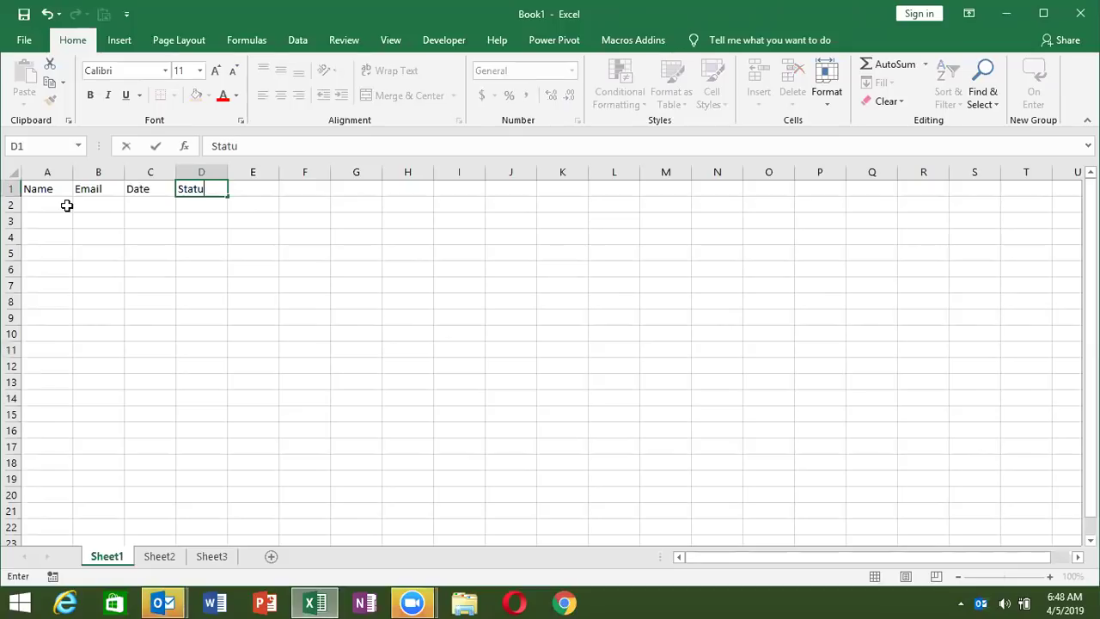
{"action": "type", "text": "s"}
Enter a sample name in A2 and fill the names down column A to row 21.
{"action": "left_click", "coordinate": [67, 206]}
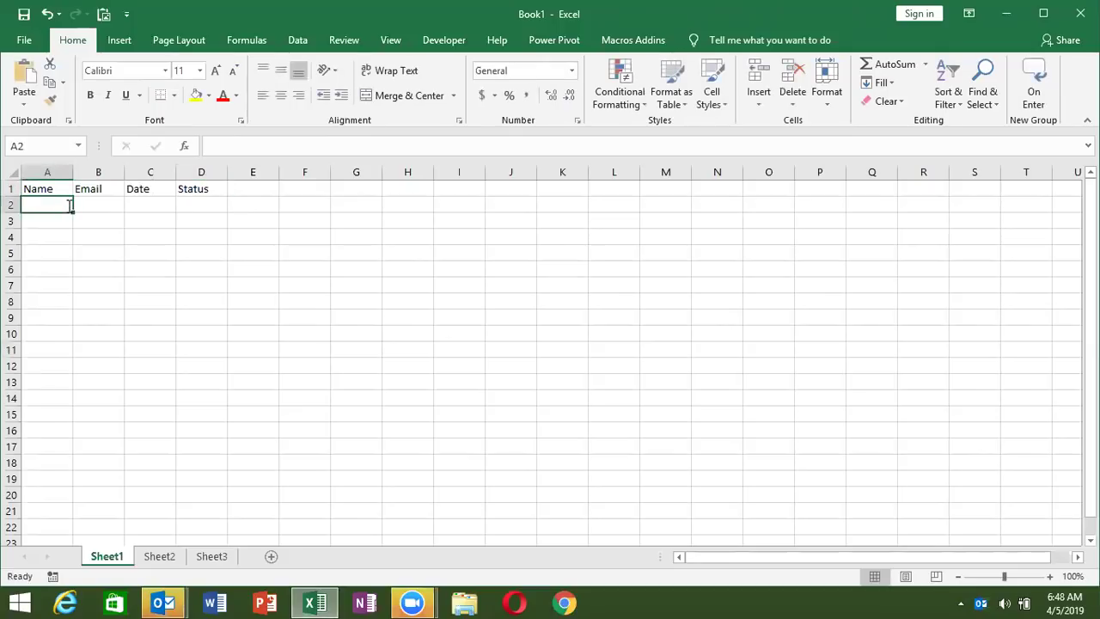
{"action": "type", "text": "Puja"}
{"action": "key", "text": "Return"}
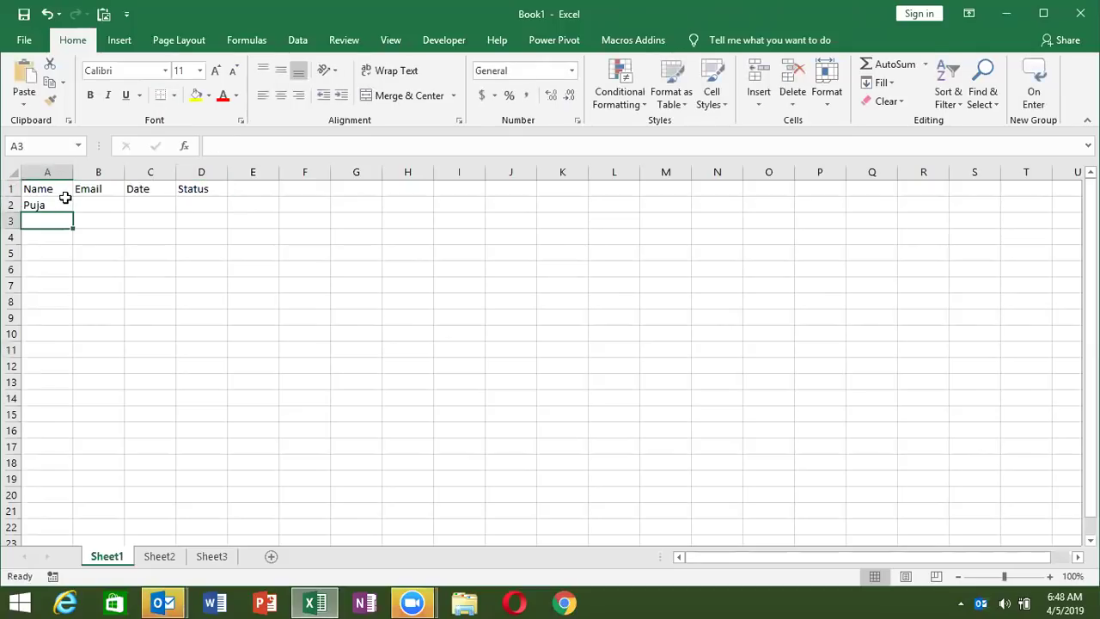
{"action": "left_click", "coordinate": [64, 204]}
{"action": "mouse_move", "coordinate": [73, 212]}
{"action": "left_mouse_down"}
{"action": "mouse_move", "coordinate": [36, 601]}
{"action": "mouse_move", "coordinate": [84, 518]}
{"action": "left_mouse_up"}
{"action": "key", "text": "ctrl+Down"}
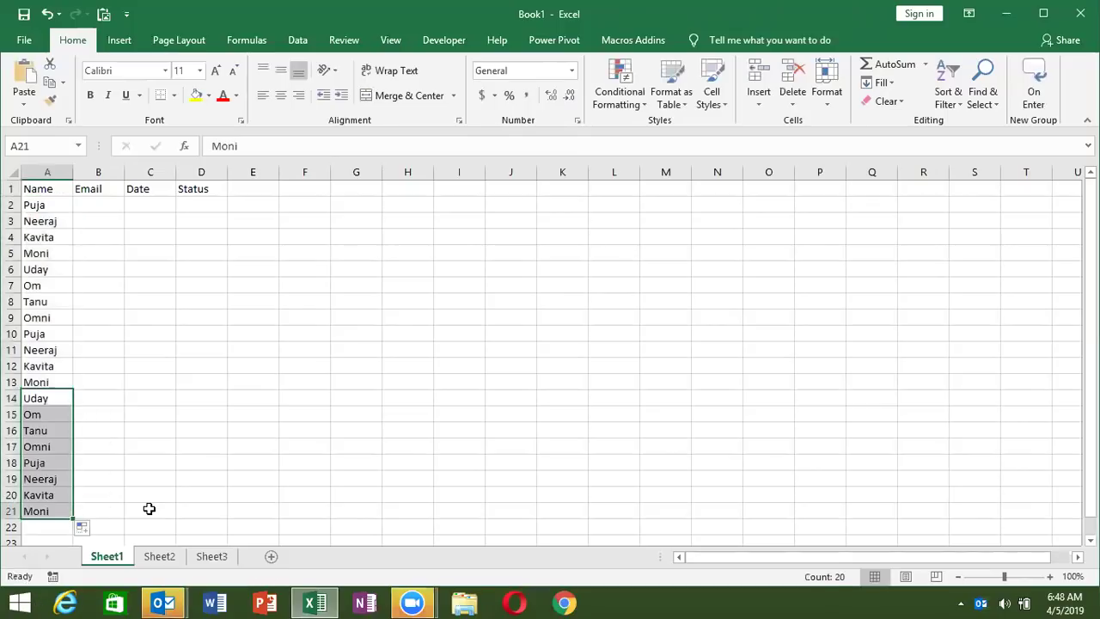
{"action": "key", "text": "ctrl+Up"}
{"action": "key", "text": "Right"}
{"action": "key", "text": "Right"}
Enter 1/1 in C2 and fill the dates down to 20-Jan.
{"action": "key", "text": "Down"}
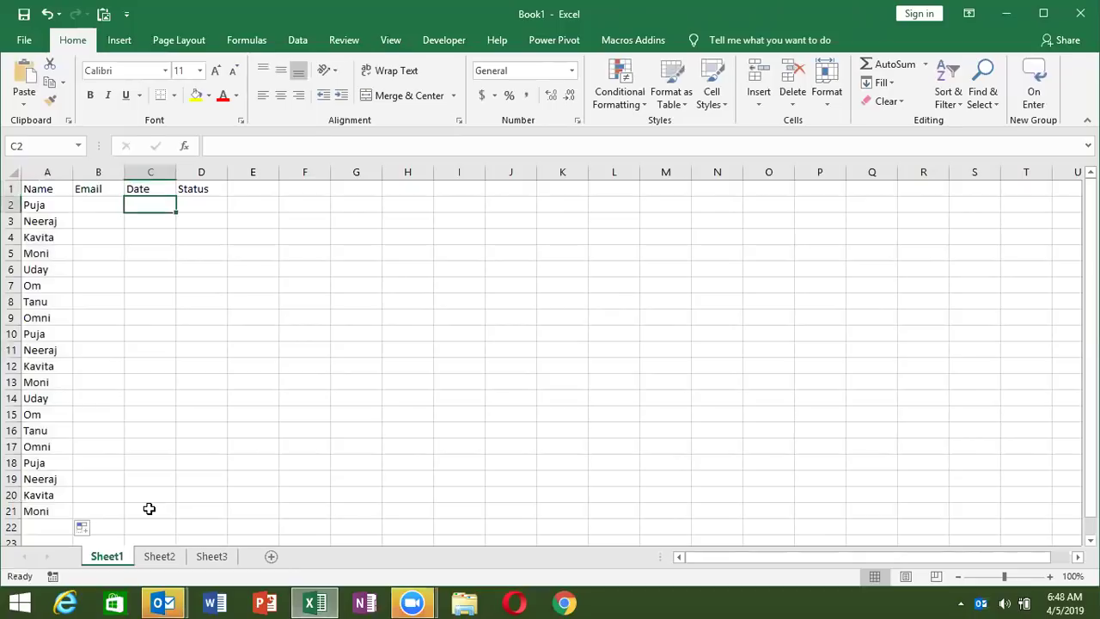
{"action": "key", "text": "Up"}
{"action": "key", "text": "Down"}
{"action": "type", "text": "1/1"}
{"action": "key", "text": "Return"}
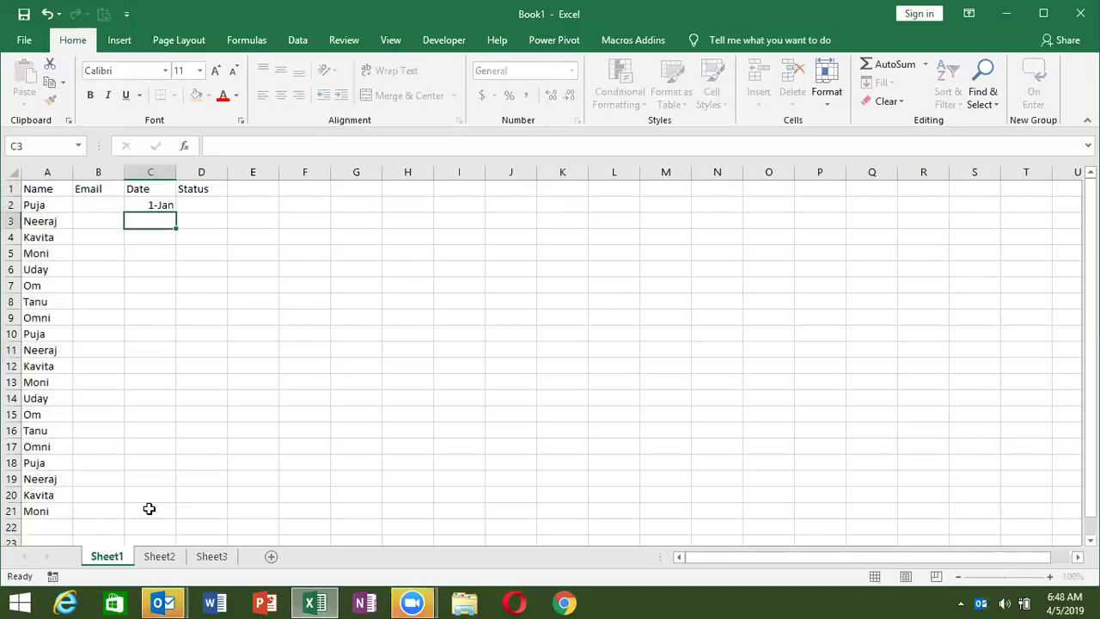
{"action": "key", "text": "Up"}
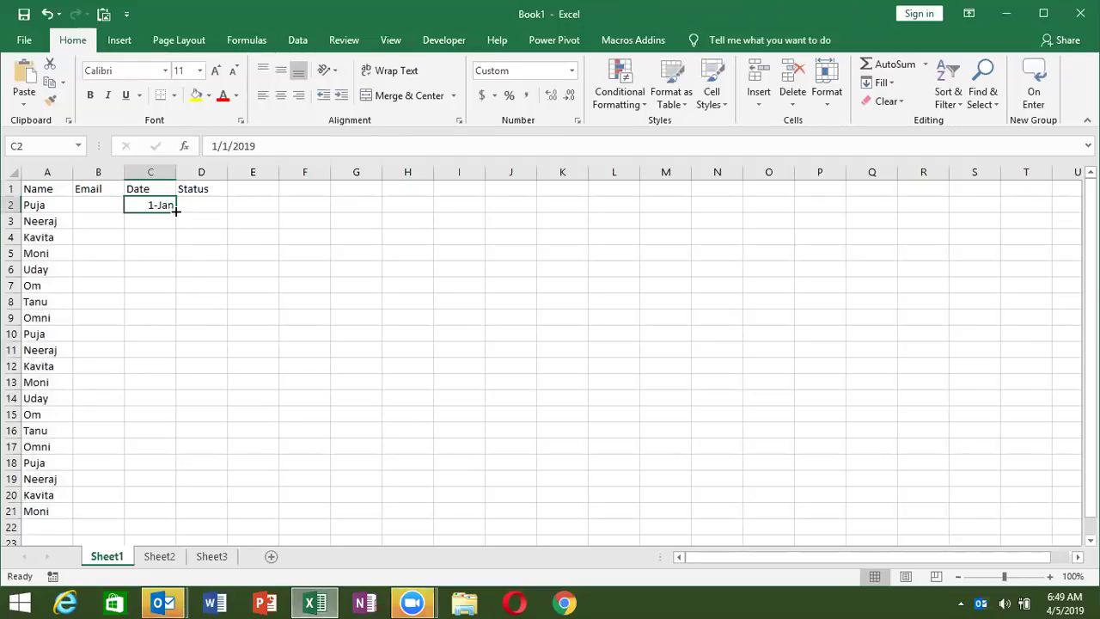
{"action": "double_click", "coordinate": [176, 211]}
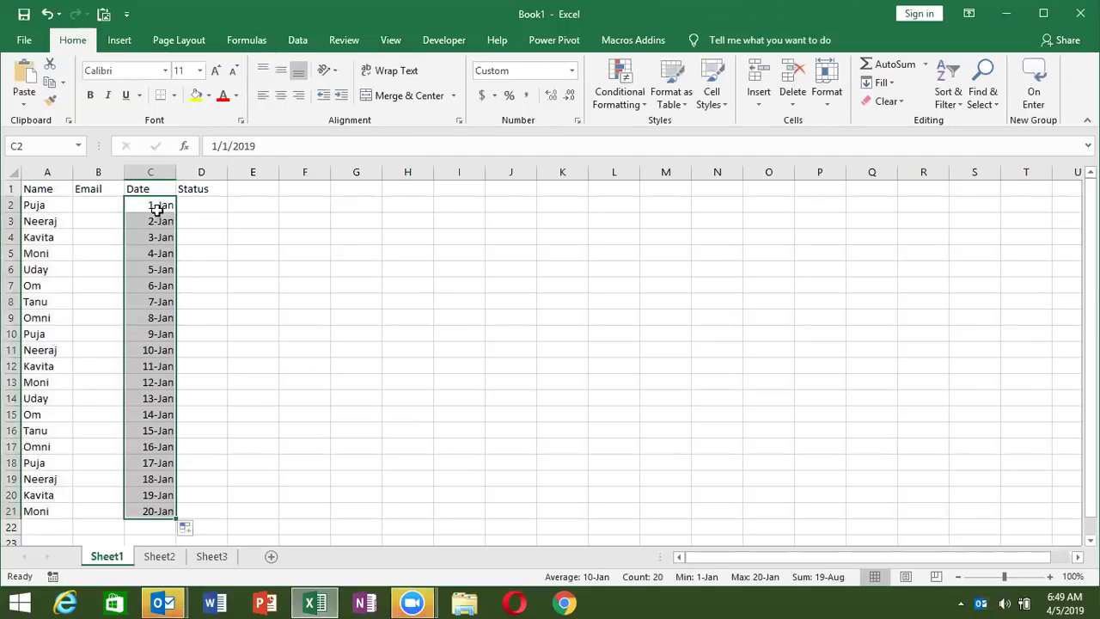
Enter three sample email addresses in B2:B4 and repeat them down to row 21.
{"action": "left_click", "coordinate": [98, 203]}
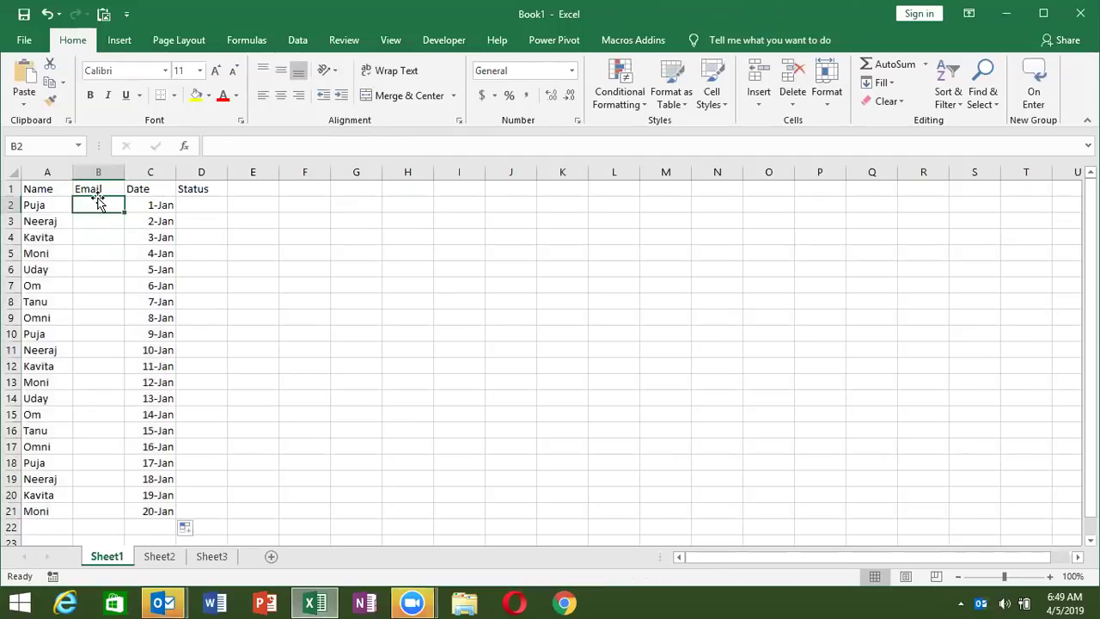
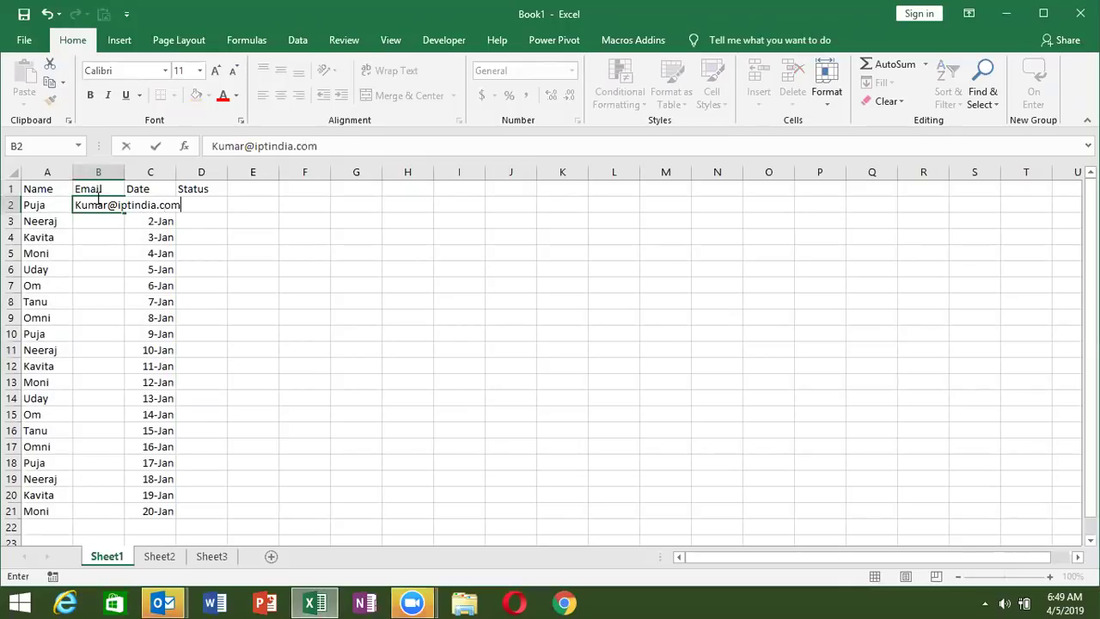
{"action": "key", "text": "Return"}
{"action": "key", "text": "Return"}
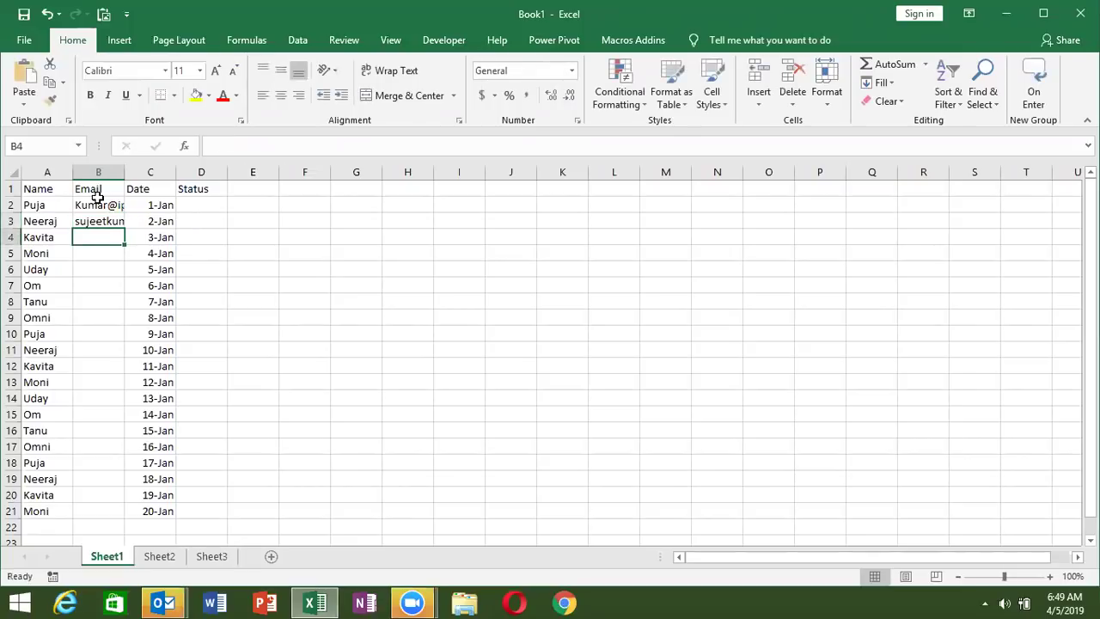
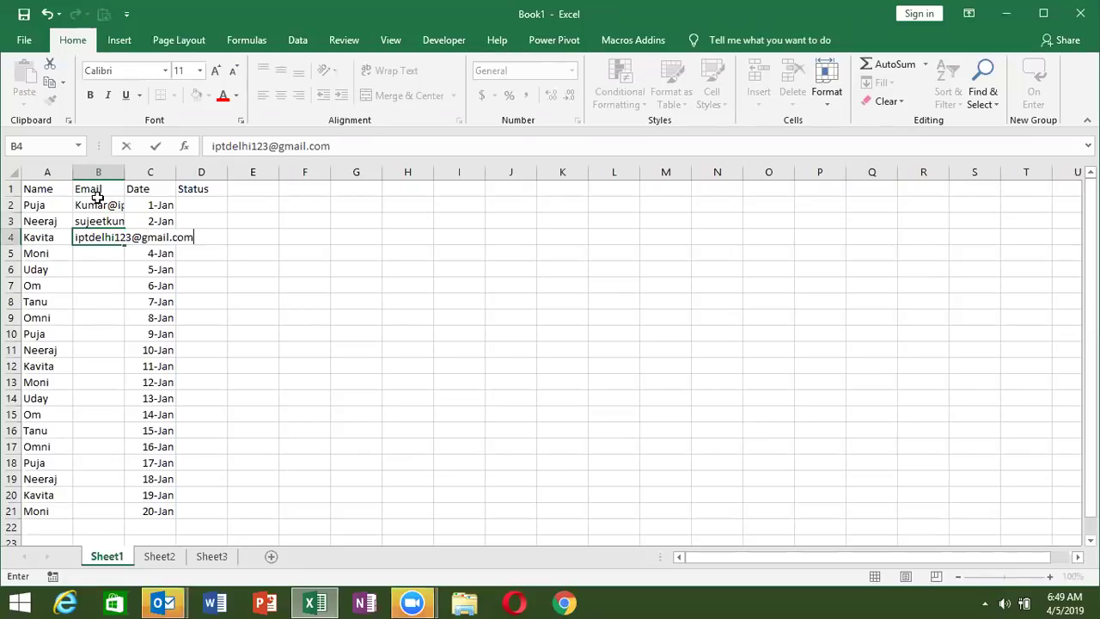
{"action": "key", "text": "Return"}
{"action": "key", "text": "Up"}
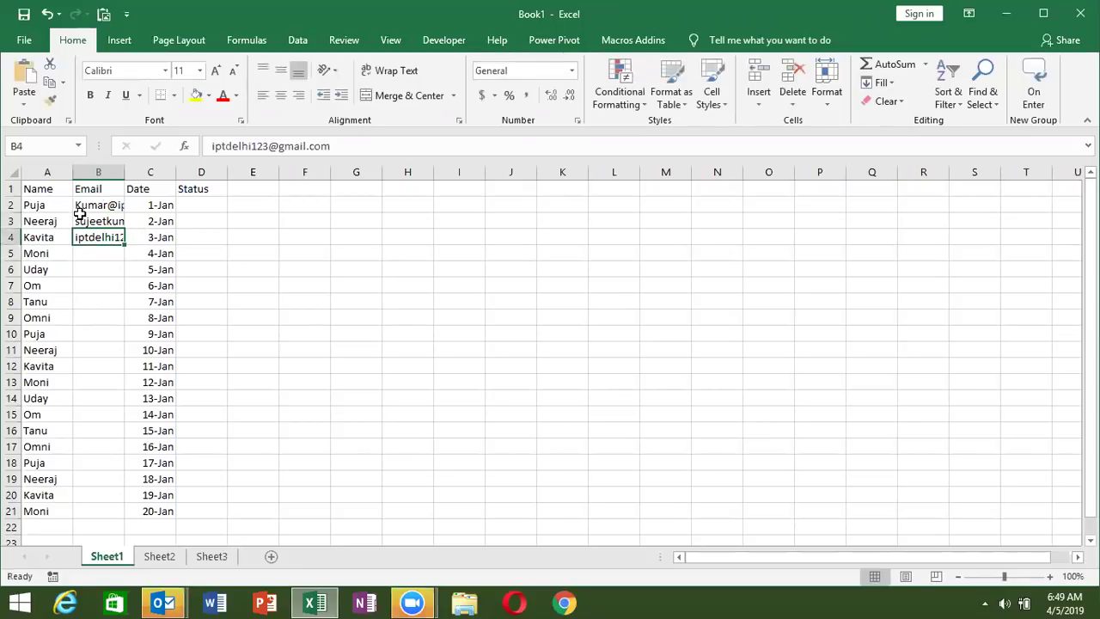
{"action": "mouse_move", "coordinate": [79, 210]}
{"action": "left_mouse_down"}
{"action": "mouse_move", "coordinate": [77, 230]}
{"action": "mouse_move", "coordinate": [126, 248]}
{"action": "left_mouse_up"}
{"action": "double_click", "coordinate": [125, 247]}
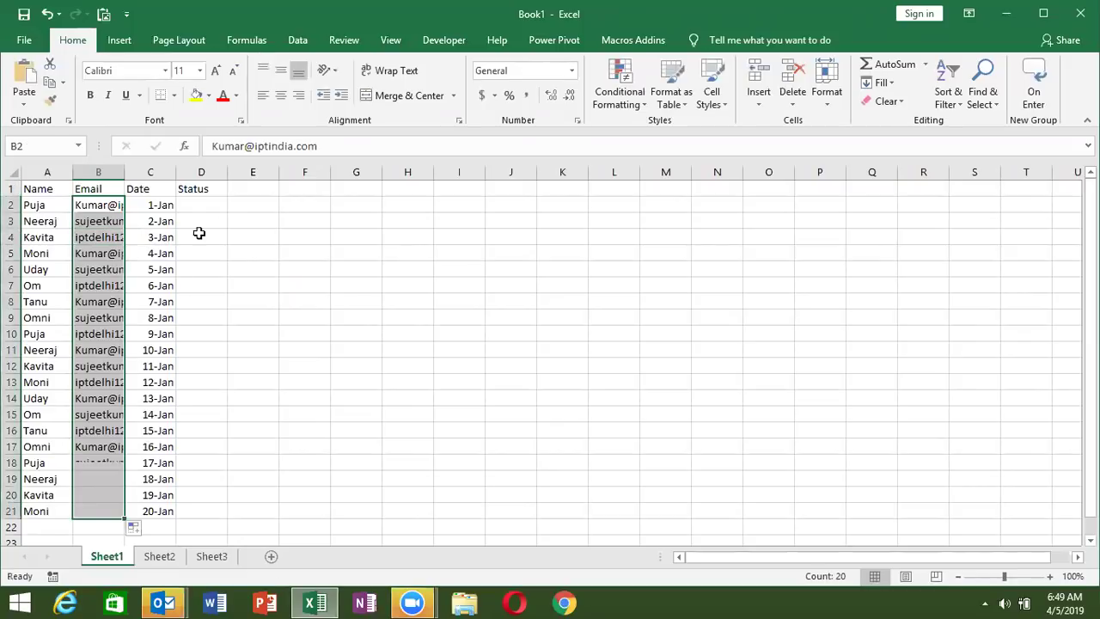
Enter the statuses OK, OK, OK and Pending in D2:D5.
{"action": "left_click", "coordinate": [221, 210]}
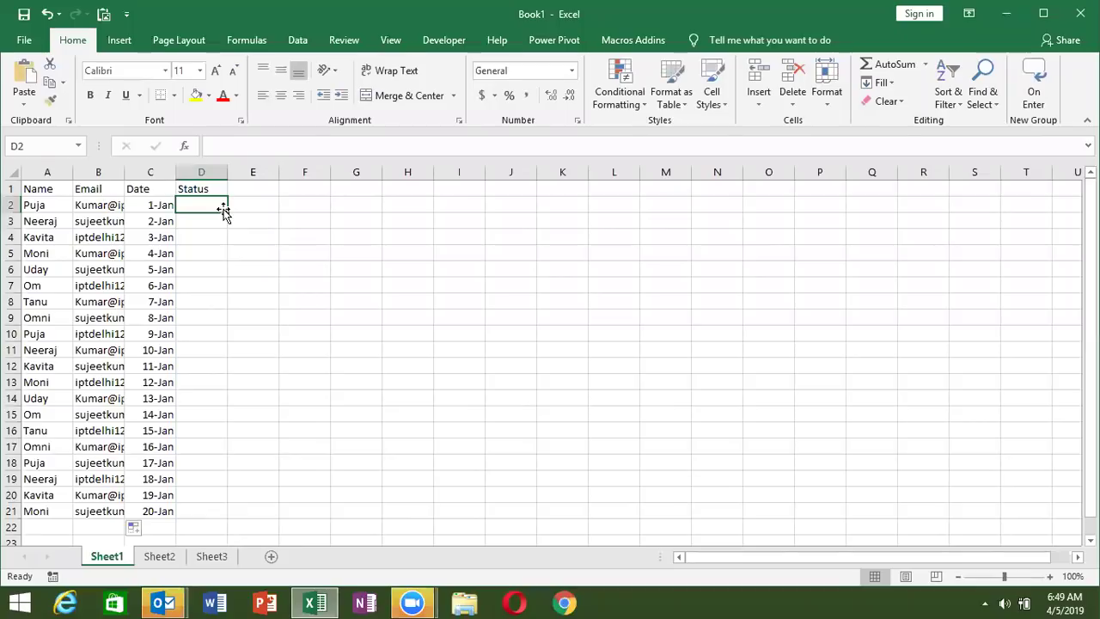
{"action": "type", "text": "App"}
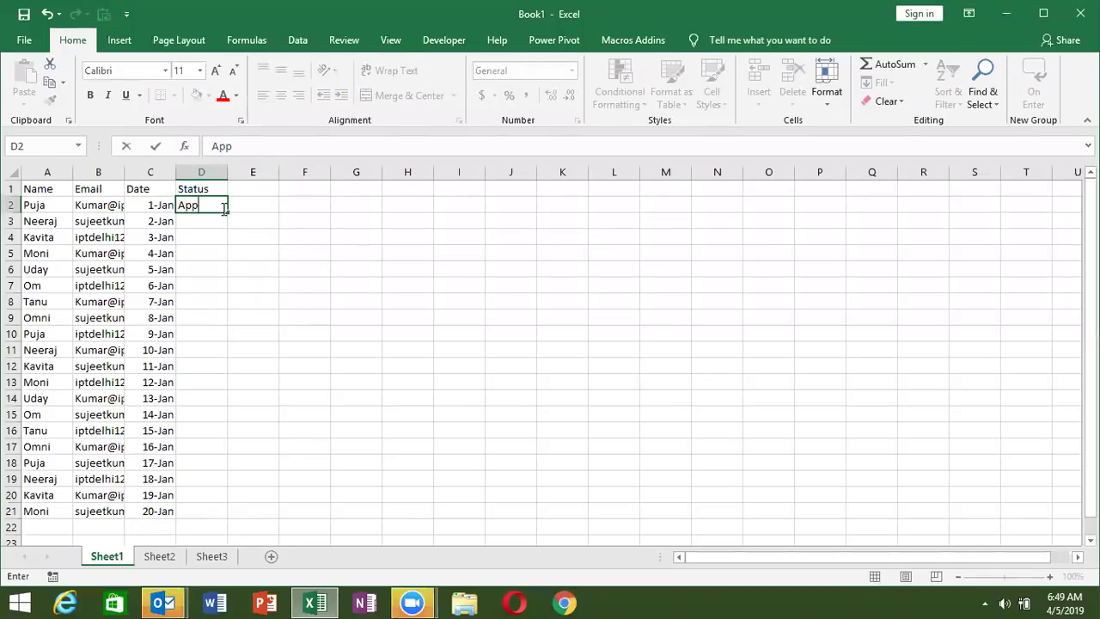
{"action": "type", "text": "ro"}
{"action": "key", "text": "BackSpace"}
{"action": "key", "text": "BackSpace"}
{"action": "key", "text": "BackSpace"}
{"action": "key", "text": "BackSpace"}
{"action": "key", "text": "BackSpace"}
{"action": "type", "text": "OK"}
{"action": "key", "text": "Return"}
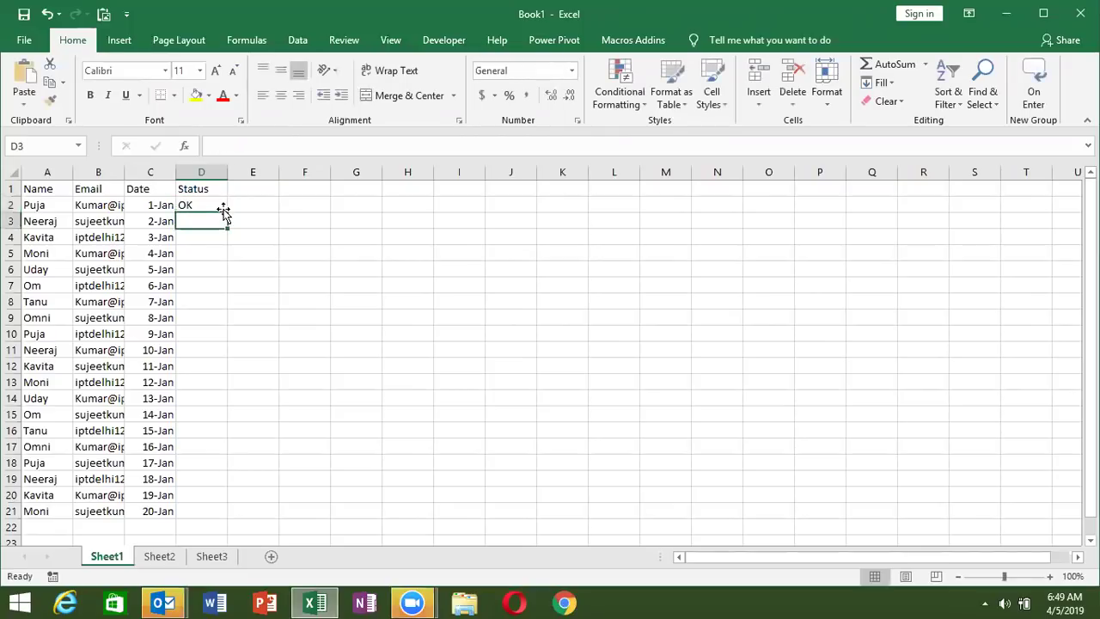
{"action": "type", "text": "OK"}
{"action": "key", "text": "Return"}
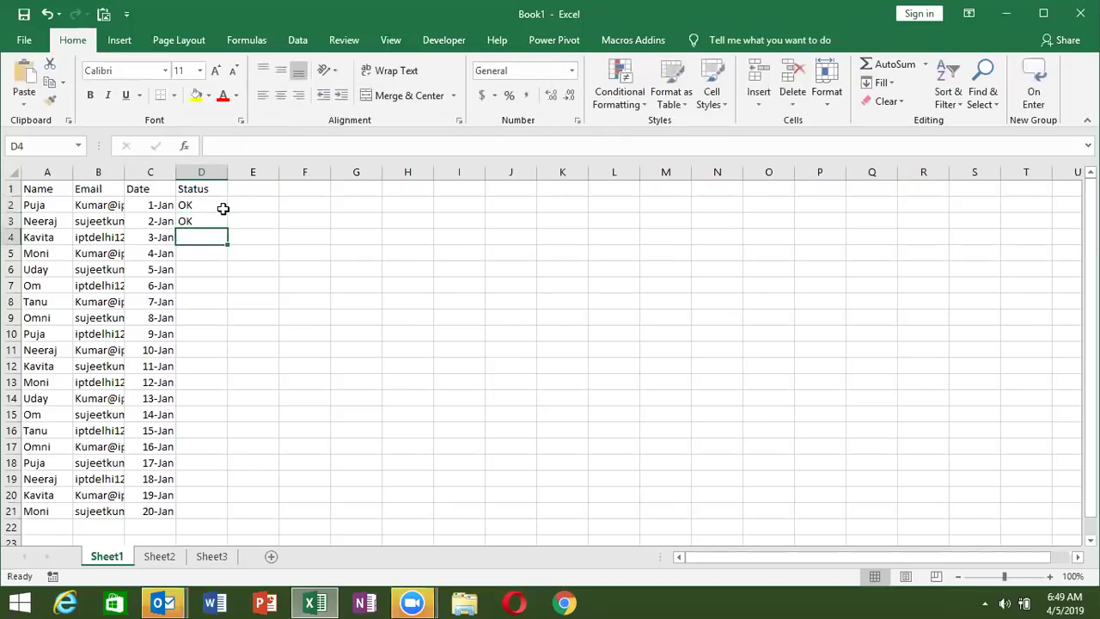
{"action": "type", "text": "OK"}
{"action": "key", "text": "Return"}
{"action": "type", "text": "Penind"}
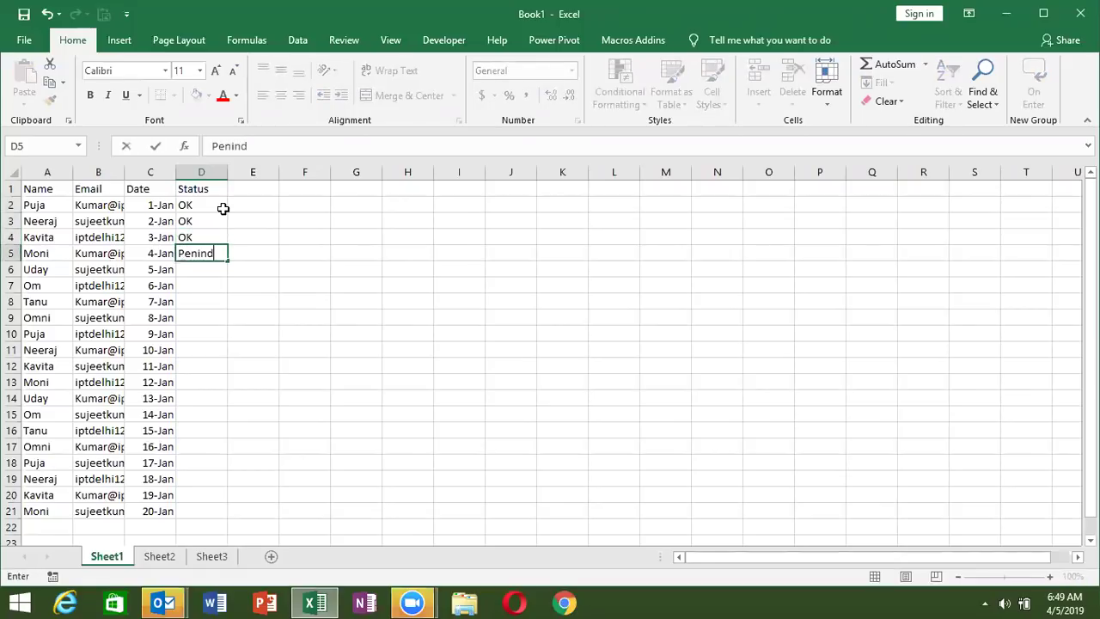
{"action": "key", "text": "BackSpace"}
{"action": "key", "text": "BackSpace"}
{"action": "key", "text": "BackSpace"}
{"action": "type", "text": "ding"}
{"action": "key", "text": "Return"}
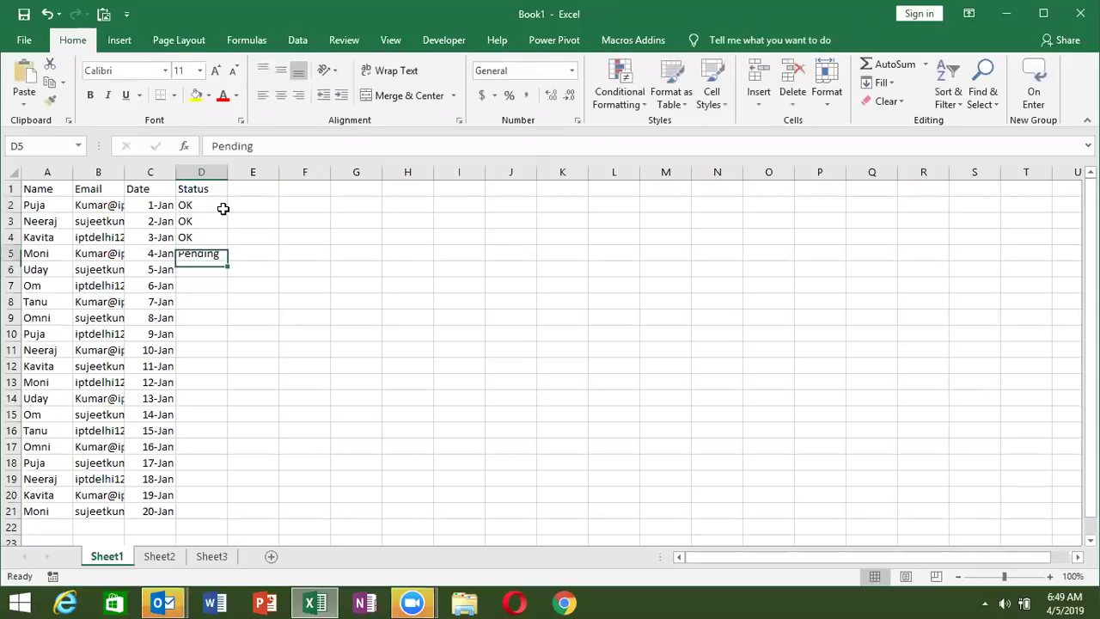
Fill the status pattern down to row 21 and autofit column B to the email addresses.
{"action": "left_click", "coordinate": [223, 208]}
{"action": "key", "text": "ctrl+shift+Down"}
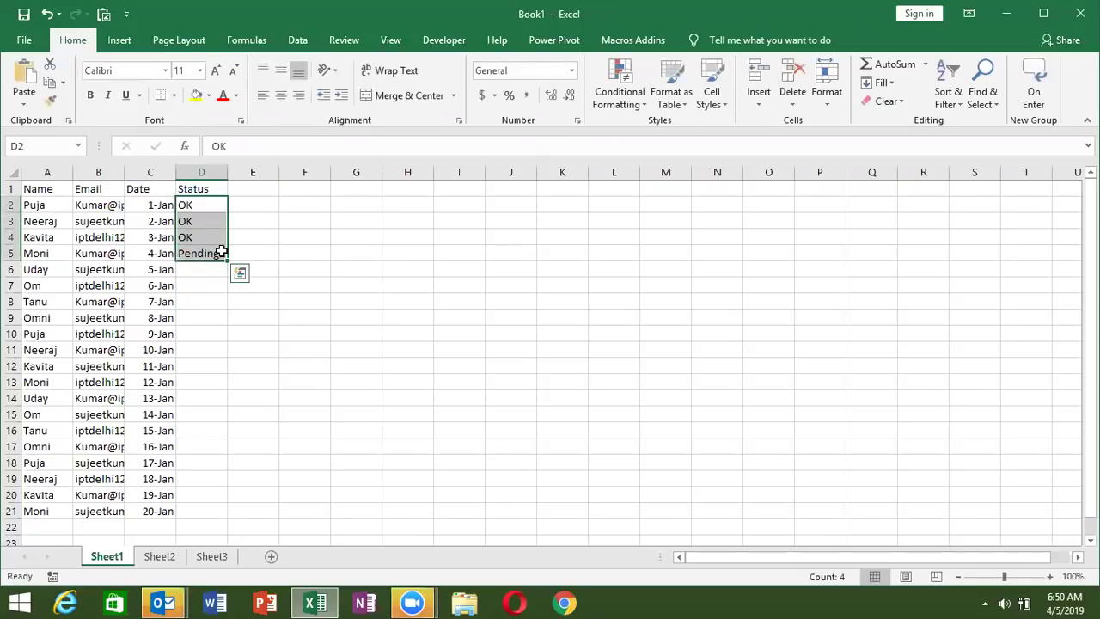
{"action": "double_click", "coordinate": [226, 261]}
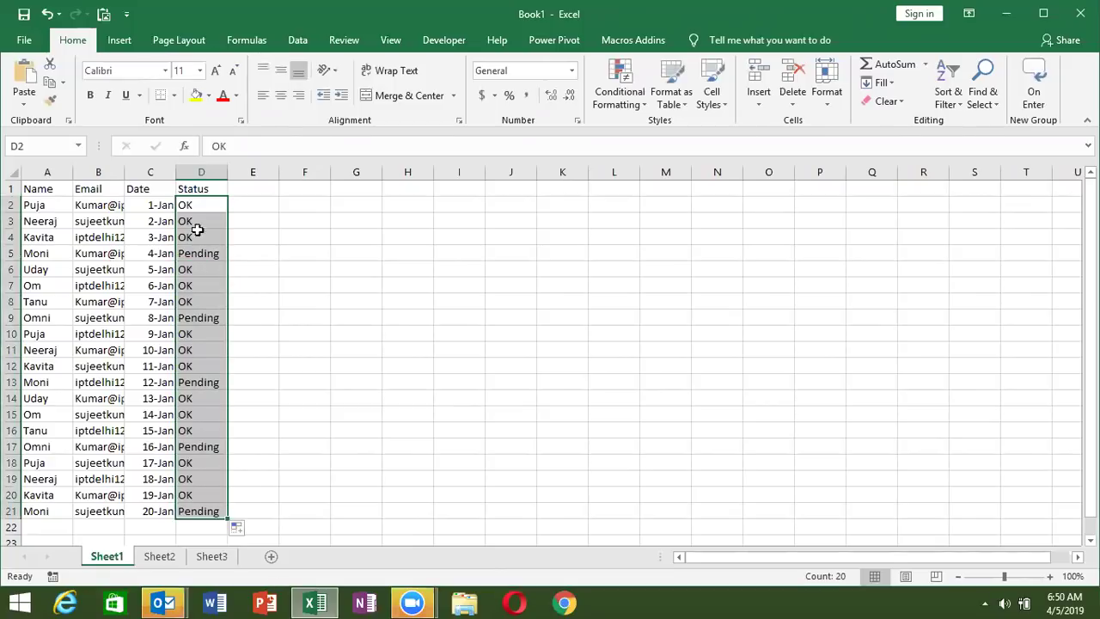
{"action": "double_click", "coordinate": [125, 163]}
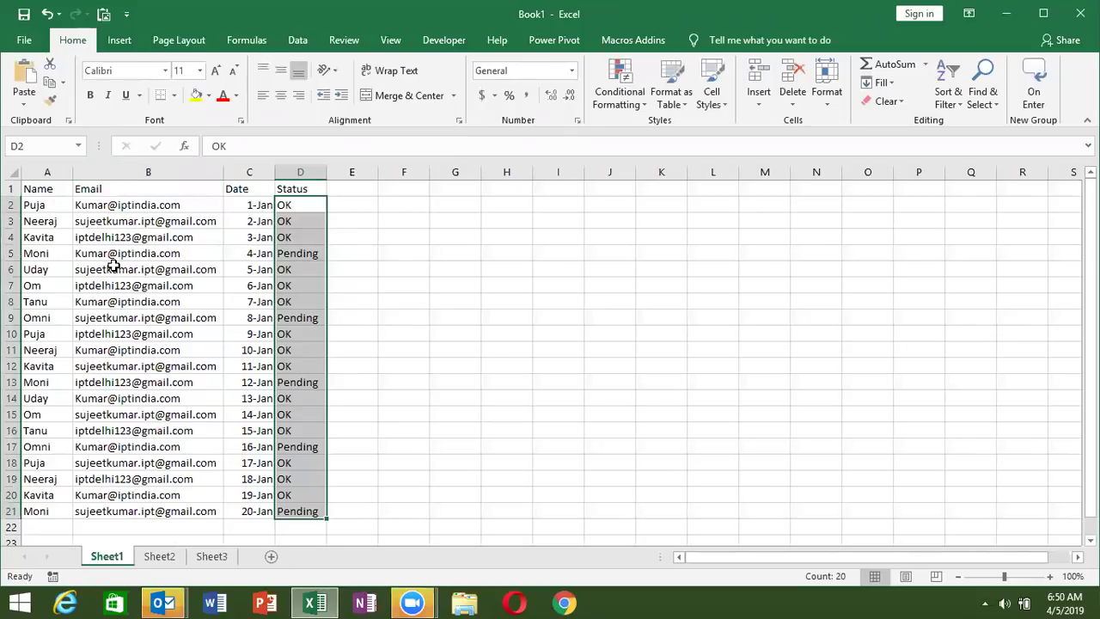
Check the finished table and bring up the Developer ribbon tab.
{"action": "key", "text": "Up"}
{"action": "key", "text": "Down"}
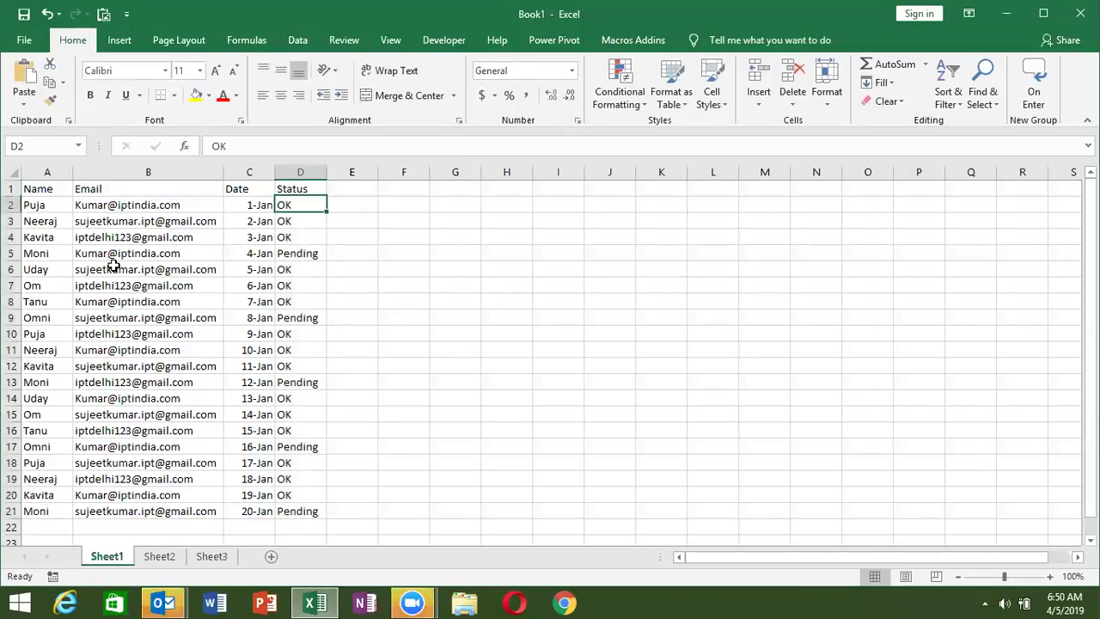
{"action": "key", "text": "Up"}
{"action": "key", "text": "Down"}
{"action": "key", "text": "Left"}
{"action": "key", "text": "Left"}
{"action": "key", "text": "Left"}
{"action": "key", "text": "Right"}
{"action": "key", "text": "Right"}
{"action": "key", "text": "Right"}
{"action": "key", "text": "Up"}
{"action": "key", "text": "Down"}
{"action": "key", "text": "Down"}
{"action": "key", "text": "Down"}
{"action": "key", "text": "Down"}
{"action": "key", "text": "Down"}
{"action": "key", "text": "Down"}
{"action": "key", "text": "Down"}
{"action": "key", "text": "Down"}
{"action": "key", "text": "Down"}
{"action": "key", "text": "Up"}
{"action": "key", "text": "Up"}
{"action": "key", "text": "Up"}
{"action": "key", "text": "Up"}
{"action": "key", "text": "Up"}
{"action": "key", "text": "Up"}
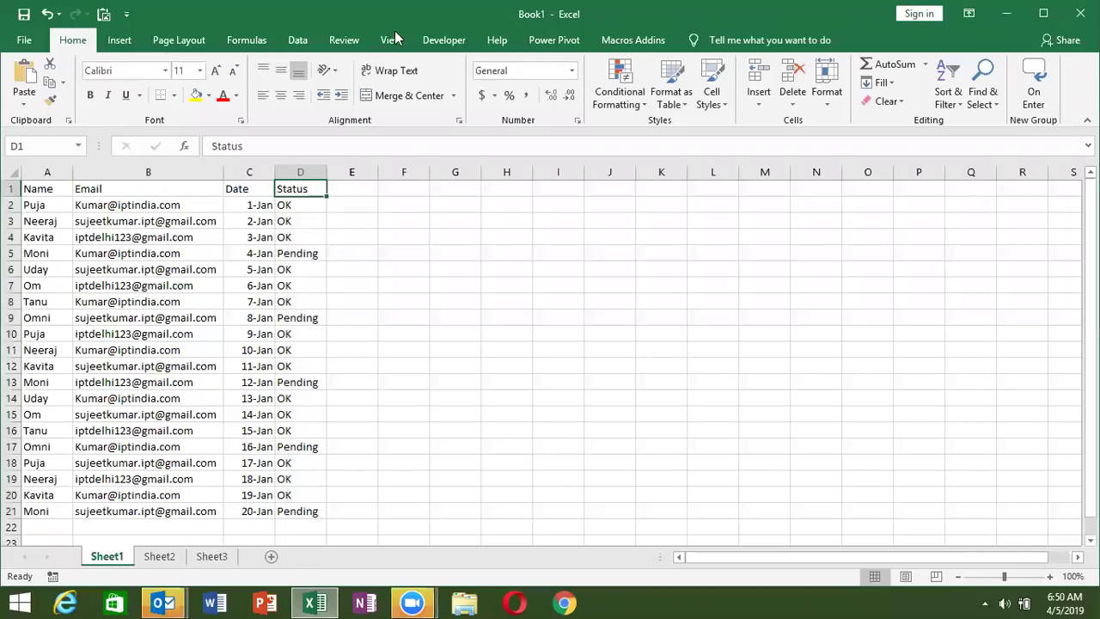
{"action": "left_click", "coordinate": [442, 41]}
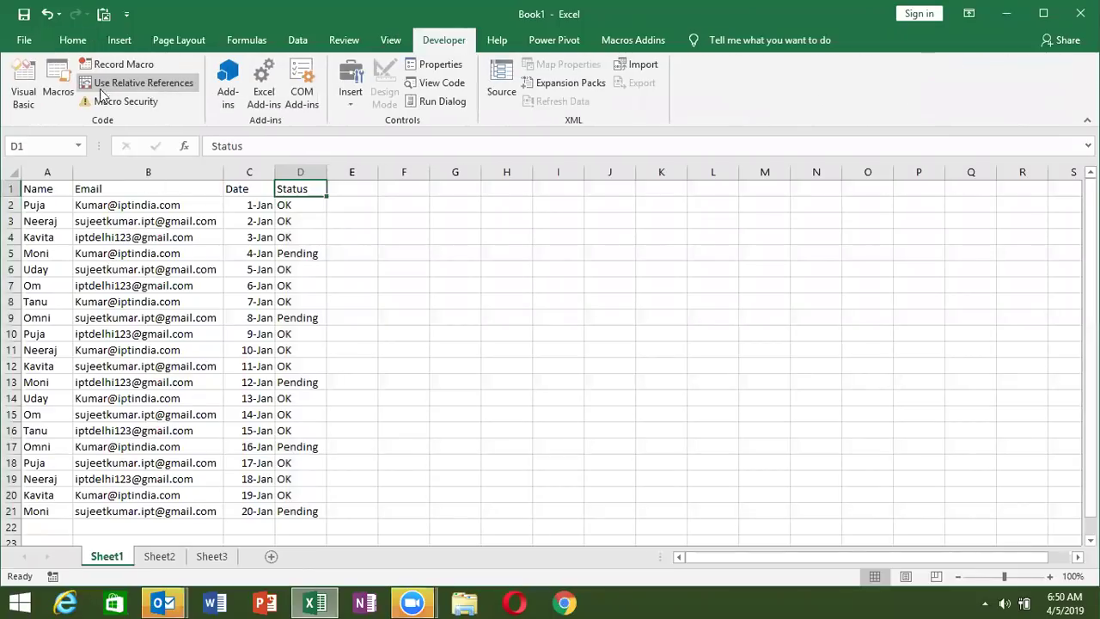
Insert Module1 into Book1 with an empty Sub mail_1() procedure and blank lines inside.
{"action": "left_click", "coordinate": [24, 90]}
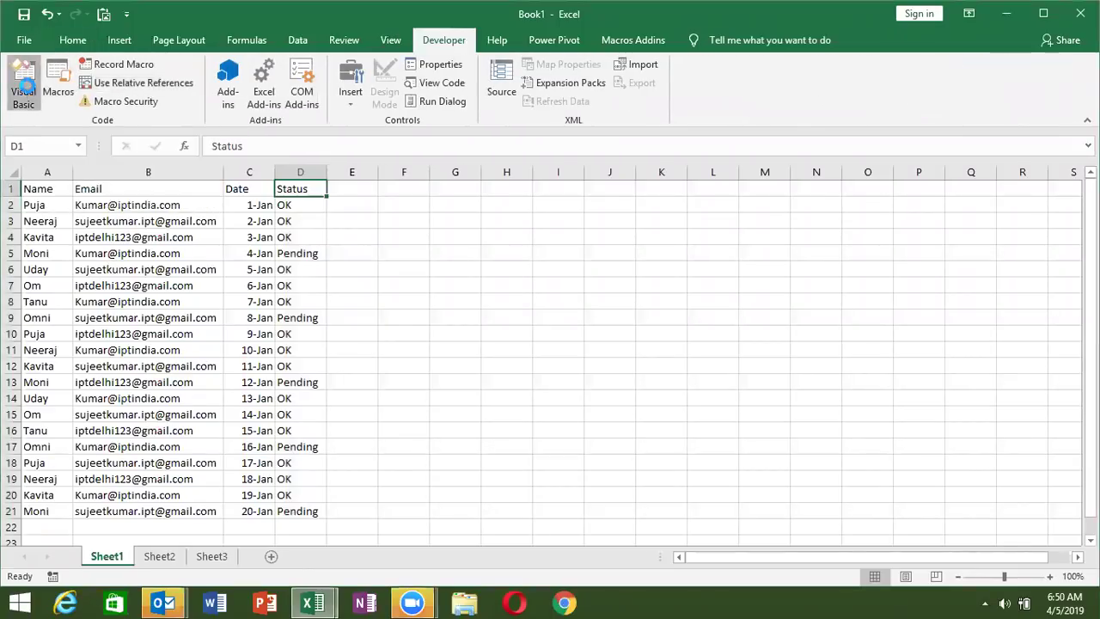
{"action": "left_click", "coordinate": [121, 35]}
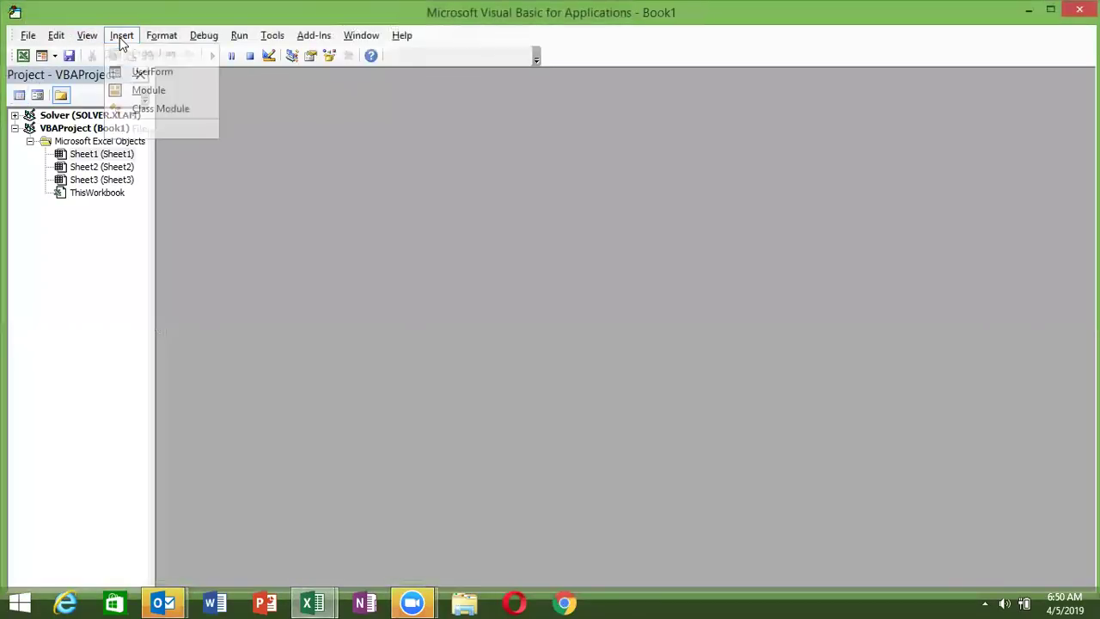
{"action": "left_click", "coordinate": [140, 93]}
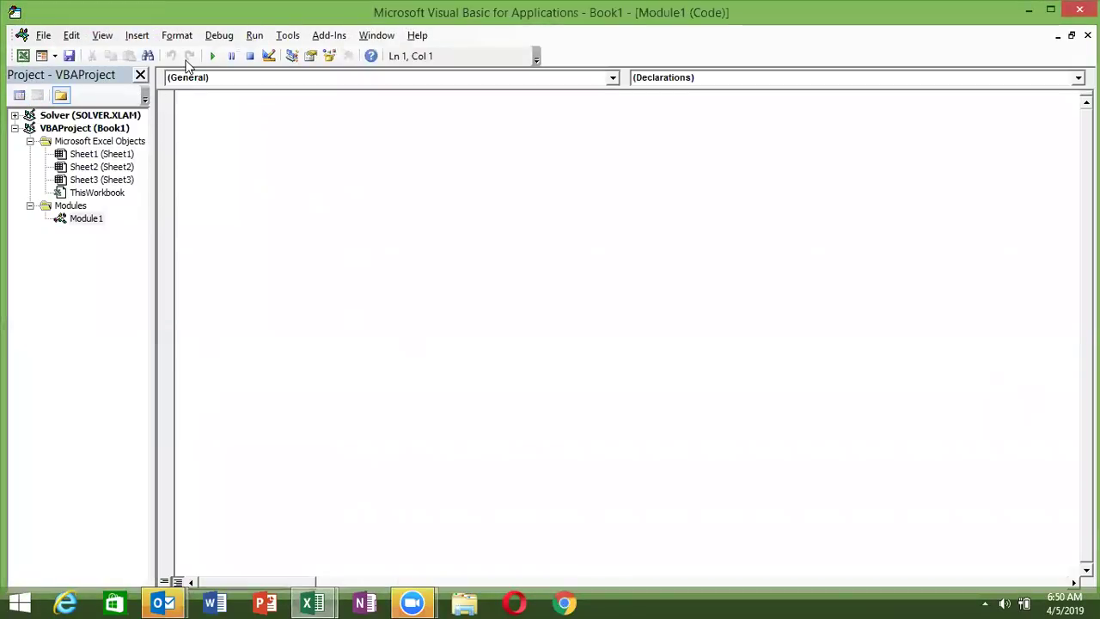
{"action": "type", "text": "sub "}
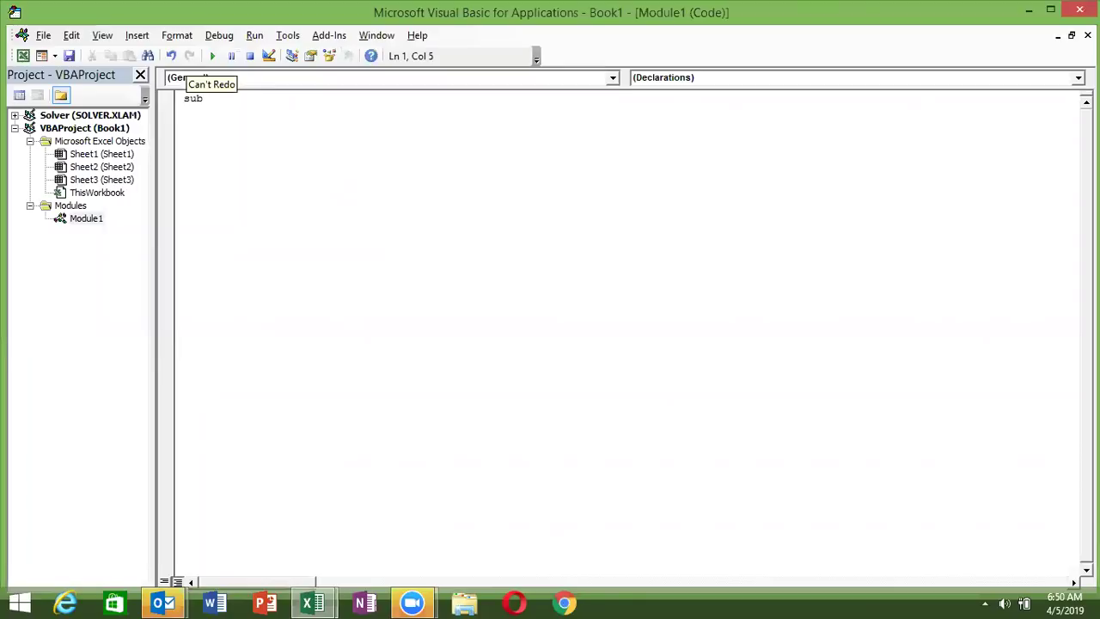
{"action": "type", "text": "mail_1()"}
{"action": "key", "text": "Return"}
{"action": "key", "text": "Return"}
{"action": "key", "text": "Return"}
{"action": "key", "text": "Return"}
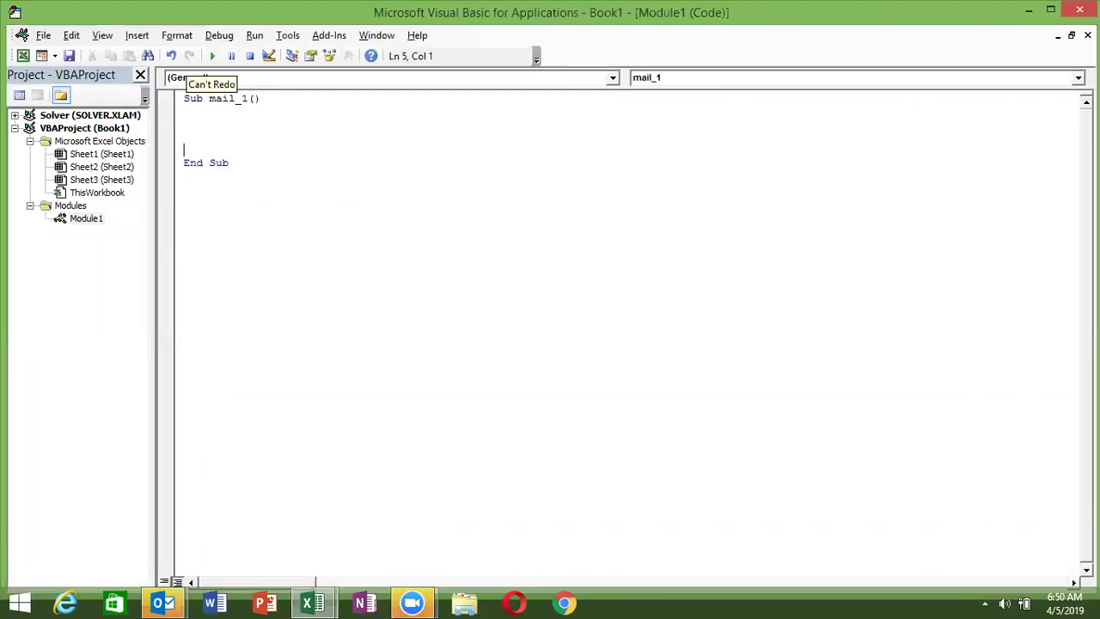
{"action": "key", "text": "Up"}
{"action": "key", "text": "Up"}
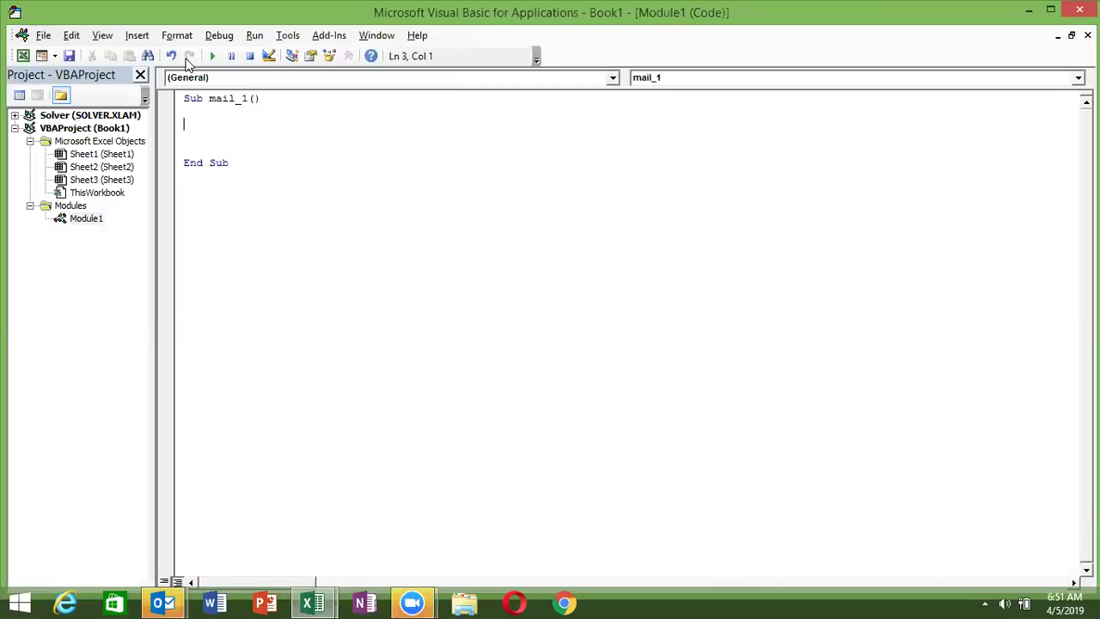
{"action": "key", "text": "Return"}
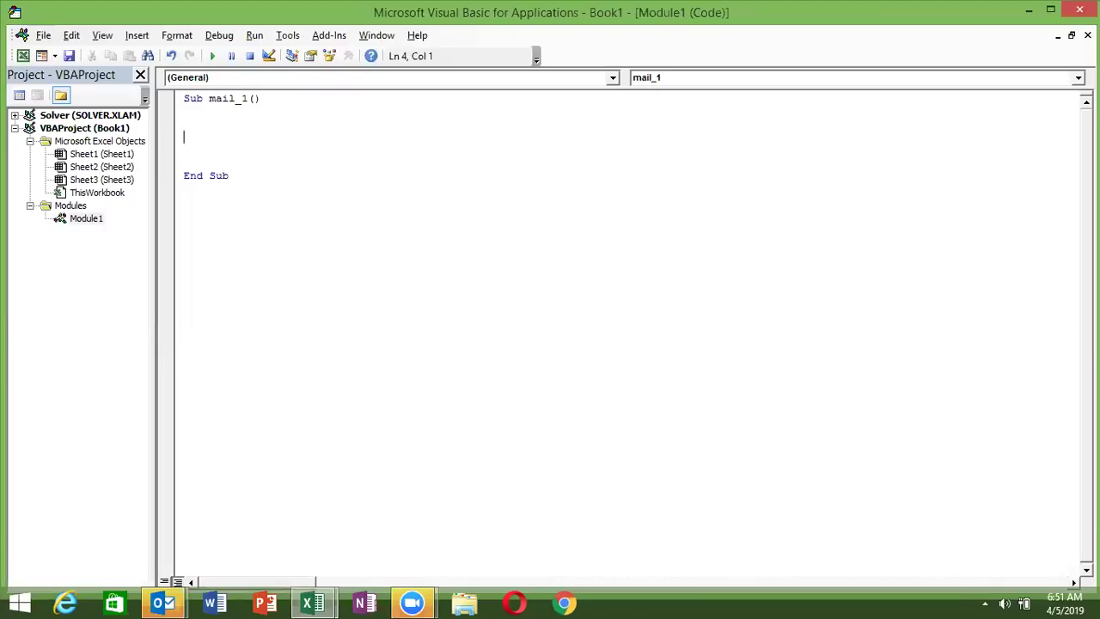
Declare outapp and outmail As Object inside mail_1.
{"action": "type", "text": "dim "}
{"action": "type", "text": "up"}
{"action": "key", "text": "BackSpace"}
{"action": "key", "text": "BackSpace"}
{"action": "type", "text": "op"}
{"action": "key", "text": "BackSpace"}
{"action": "type", "text": "ap"}
{"action": "key", "text": "BackSpace"}
{"action": "key", "text": "BackSpace"}
{"action": "type", "text": "ut"}
{"action": "type", "text": "app as on"}
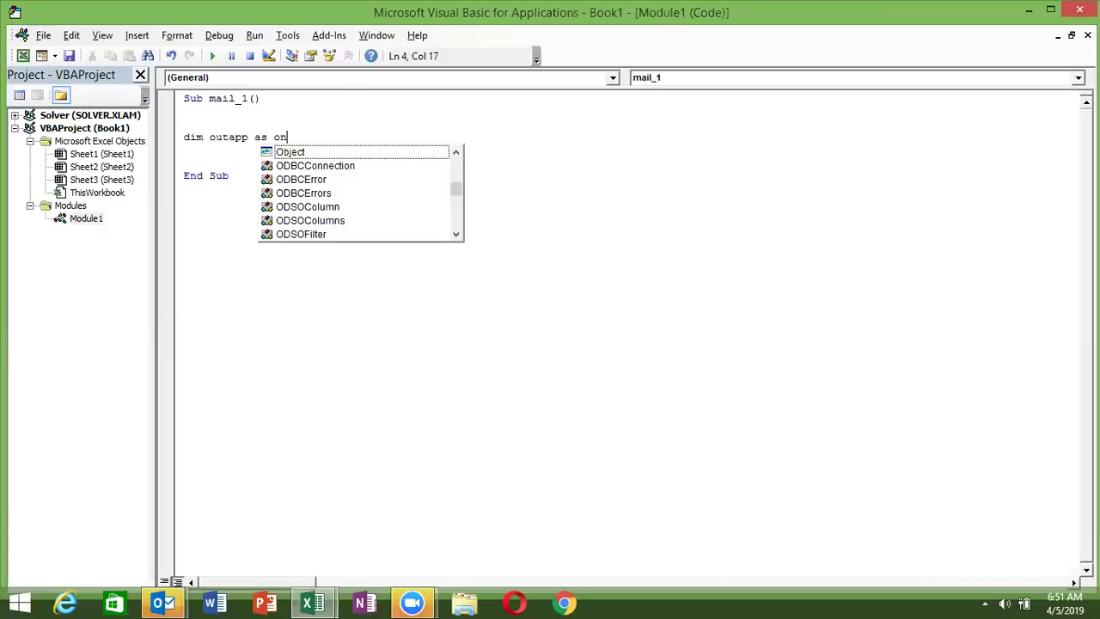
{"action": "key", "text": "Tab"}
{"action": "key", "text": "Return"}
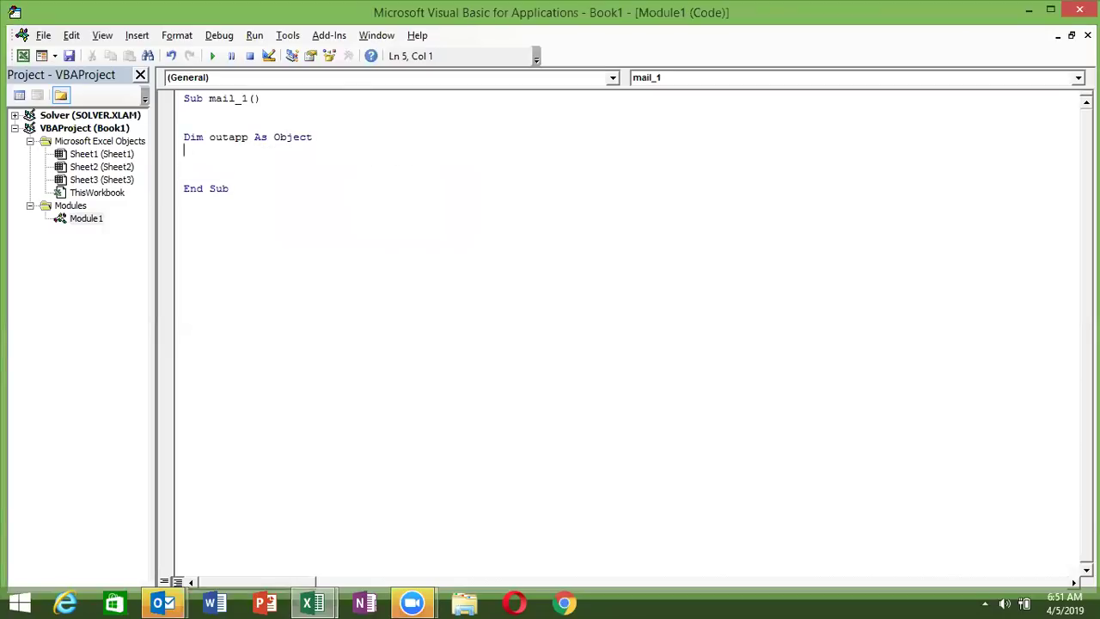
{"action": "type", "text": "dim "}
{"action": "type", "text": "outmail as ob"}
{"action": "key", "text": "Return"}
{"action": "key", "text": "Return"}
Below the declarations, add Set outapp = CreateObject("Outlook.Application").
{"action": "key", "text": "Up"}
{"action": "key", "text": "Up"}
{"action": "key", "text": "Up"}
{"action": "key", "text": "shift+Down"}
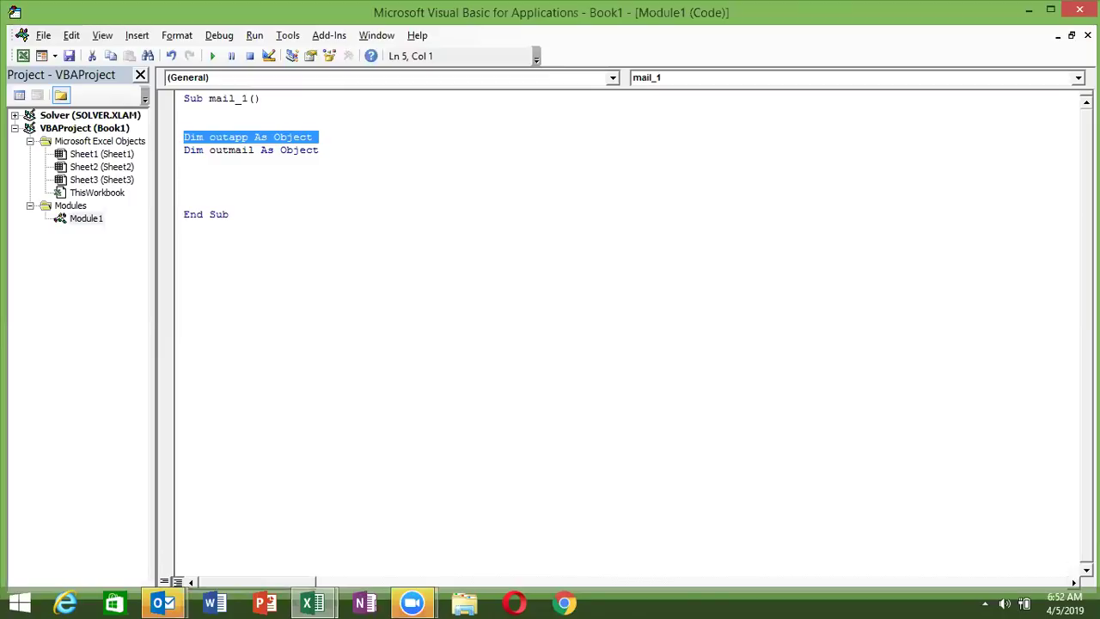
{"action": "key", "text": "Right"}
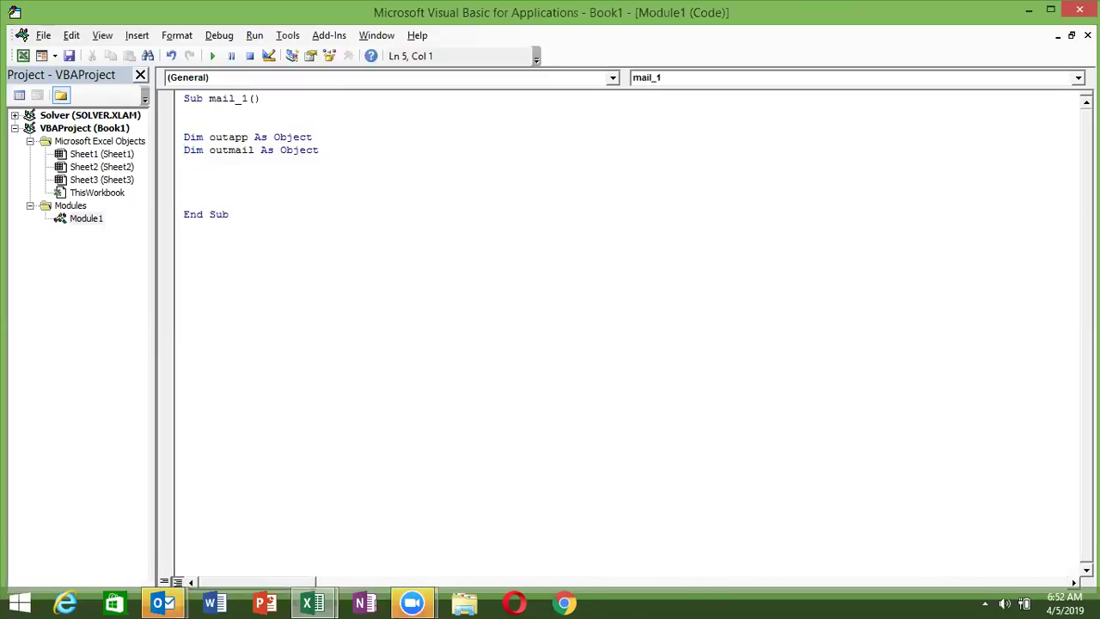
{"action": "key", "text": "shift+Down"}
{"action": "key", "text": "Right"}
{"action": "key", "text": "Return"}
{"action": "type", "text": "set "}
{"action": "type", "text": "outapp"}
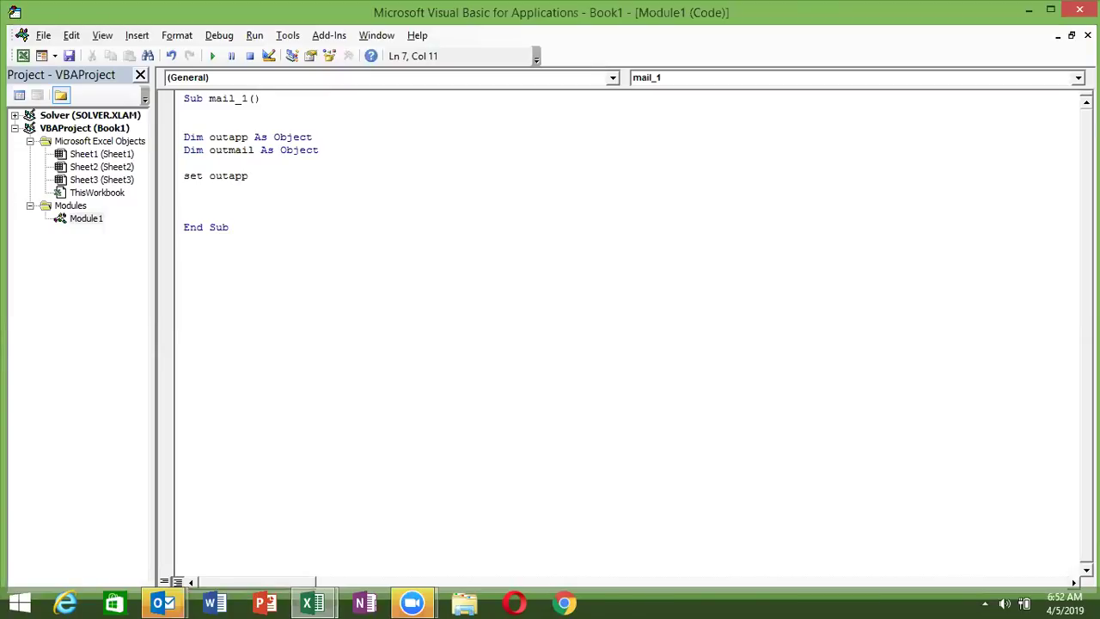
{"action": "type", "text": "=createobject(\""}
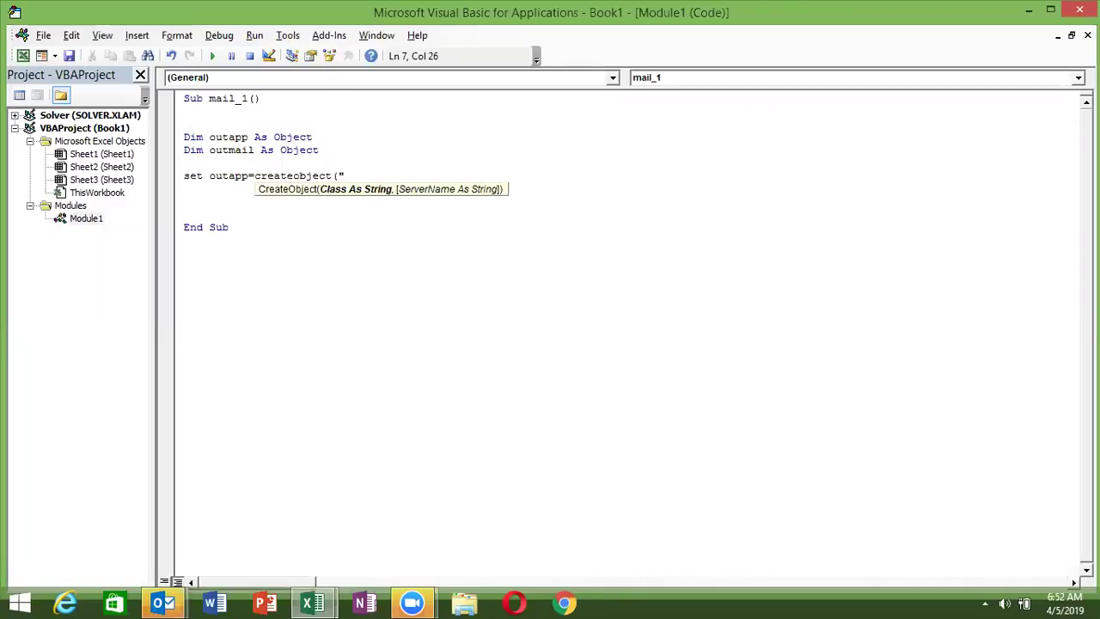
{"action": "type", "text": "Outlook"}
{"action": "type", "text": ".Application"}
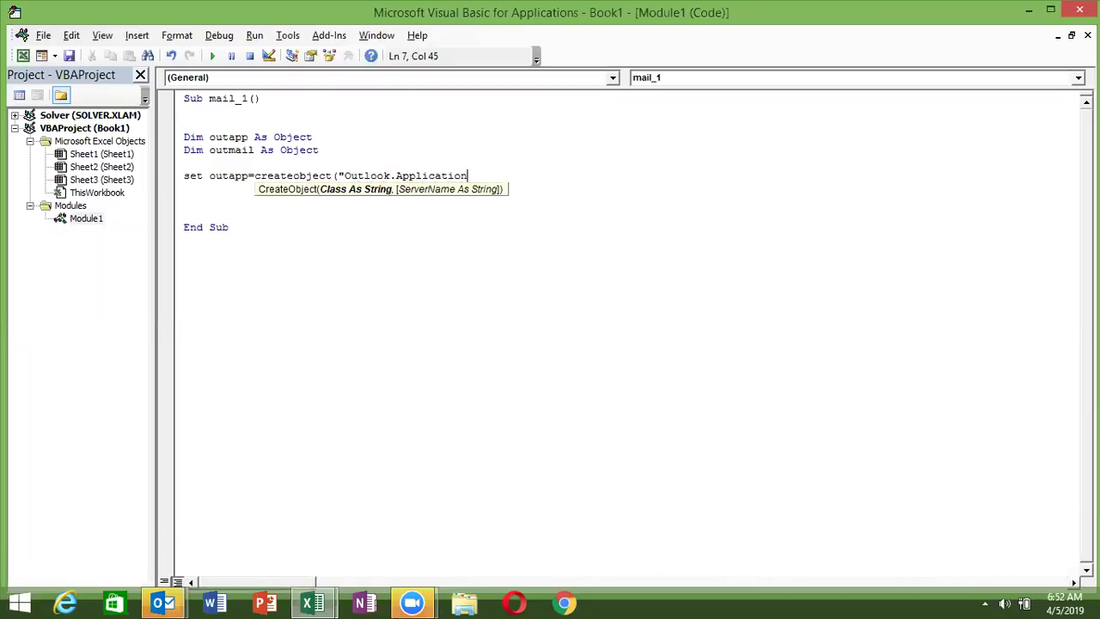
{"action": "type", "text": "\")"}
Add the line Set outmail = outapp.createitem(0), correcting the outmial typo.
{"action": "key", "text": "Return"}
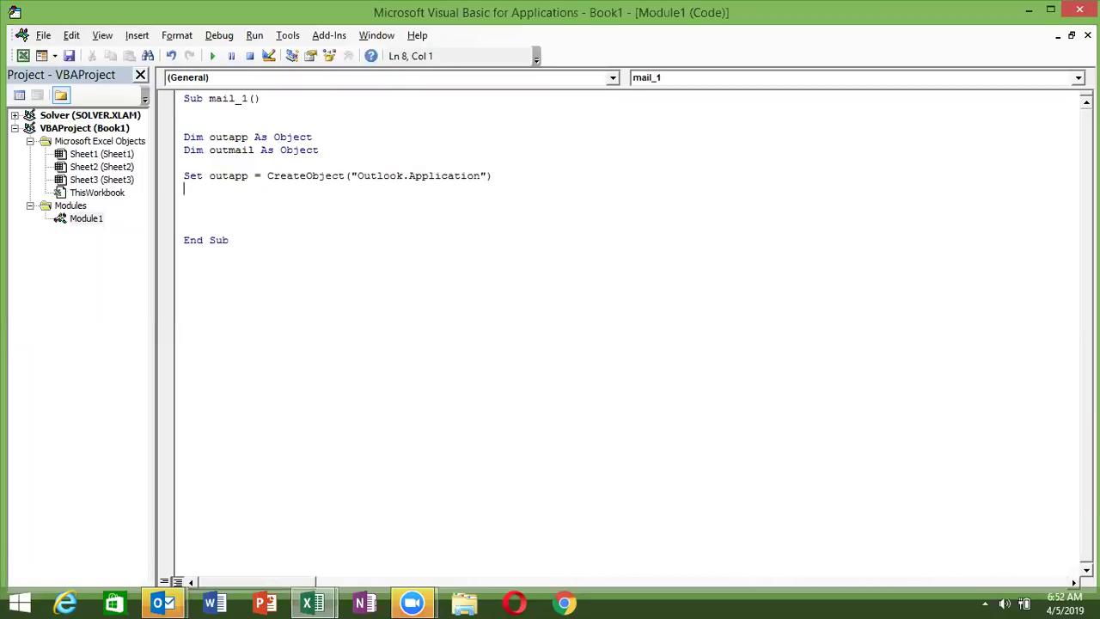
{"action": "type", "text": "set "}
{"action": "type", "text": "outmia"}
{"action": "type", "text": "l"}
{"action": "type", "text": " = "}
{"action": "type", "text": "outapp"}
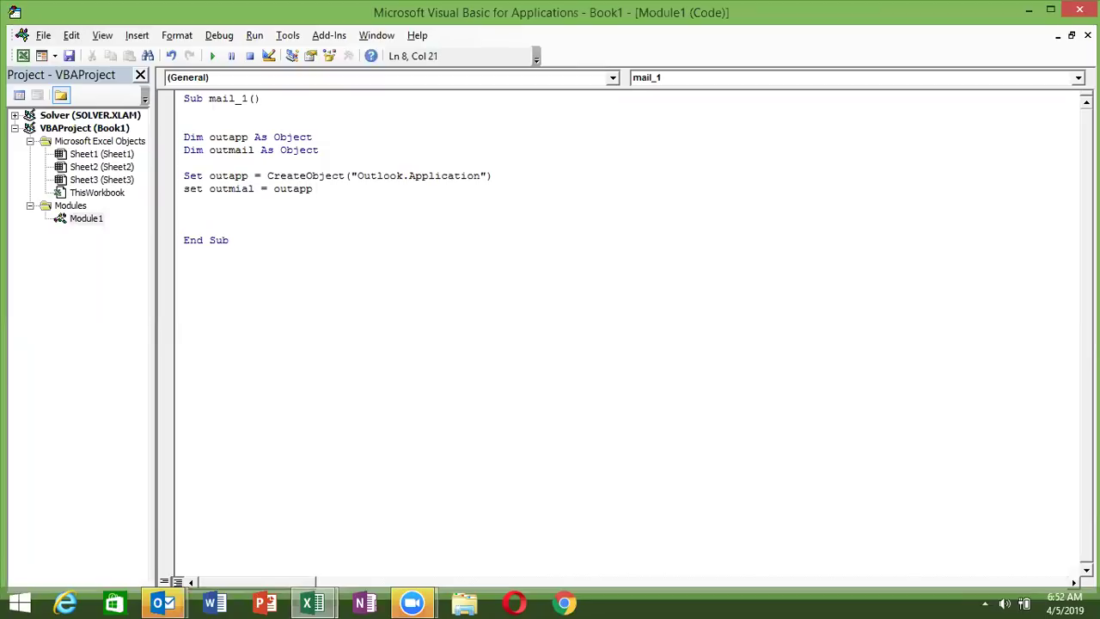
{"action": "type", "text": ".cra"}
{"action": "key", "text": "BackSpace"}
{"action": "type", "text": "eateitem"}
{"action": "left_click", "coordinate": [251, 189]}
{"action": "key", "text": "Left"}
{"action": "key", "text": "BackSpace"}
{"action": "key", "text": "Right"}
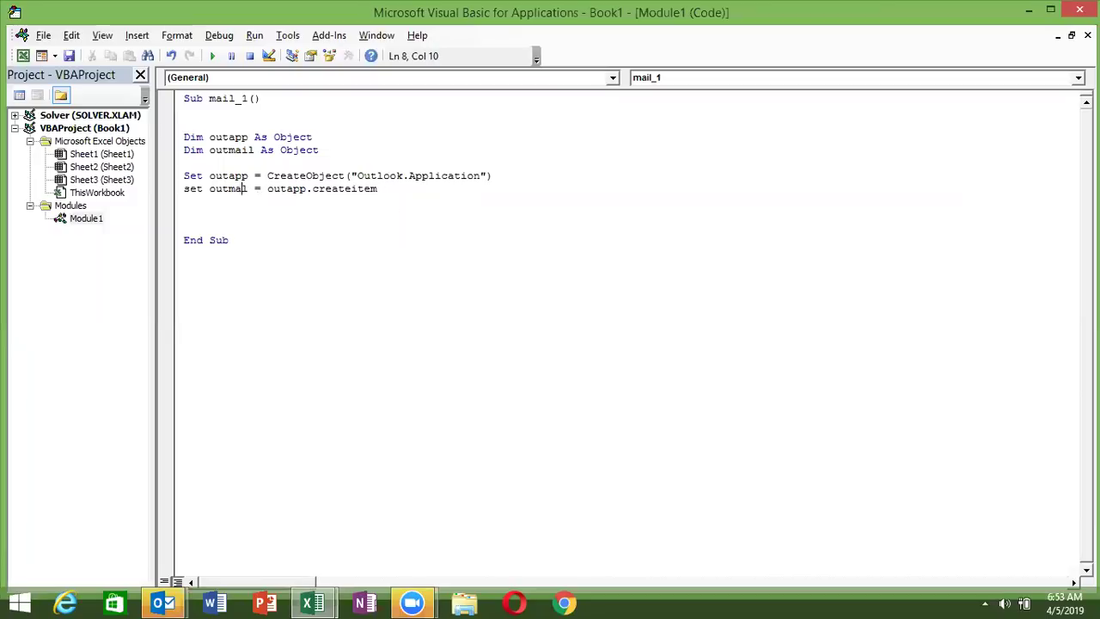
{"action": "type", "text": "i"}
{"action": "left_click", "coordinate": [407, 175]}
{"action": "left_click", "coordinate": [402, 185]}
{"action": "type", "text": "("}
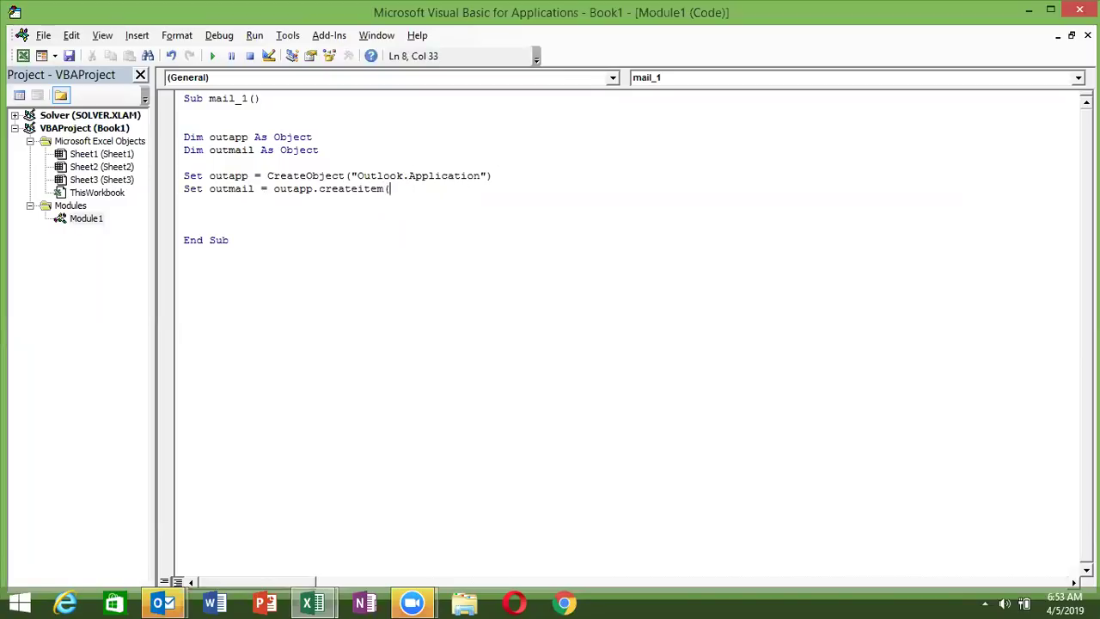
{"action": "type", "text": "0)"}
Dismiss the Outlook 'Hi' message, select the createitem line, then switch to the Outlook inbox.
{"action": "key", "text": "Up"}
{"action": "key", "text": "Up"}
{"action": "key", "text": "Down"}
{"action": "key", "text": "Left"}
{"action": "key", "text": "Left"}
{"action": "key", "text": "Left"}
{"action": "key", "text": "Left"}
{"action": "key", "text": "Left"}
{"action": "key", "text": "Left"}
{"action": "left_click", "coordinate": [317, 149]}
{"action": "mouse_move", "coordinate": [162, 602]}
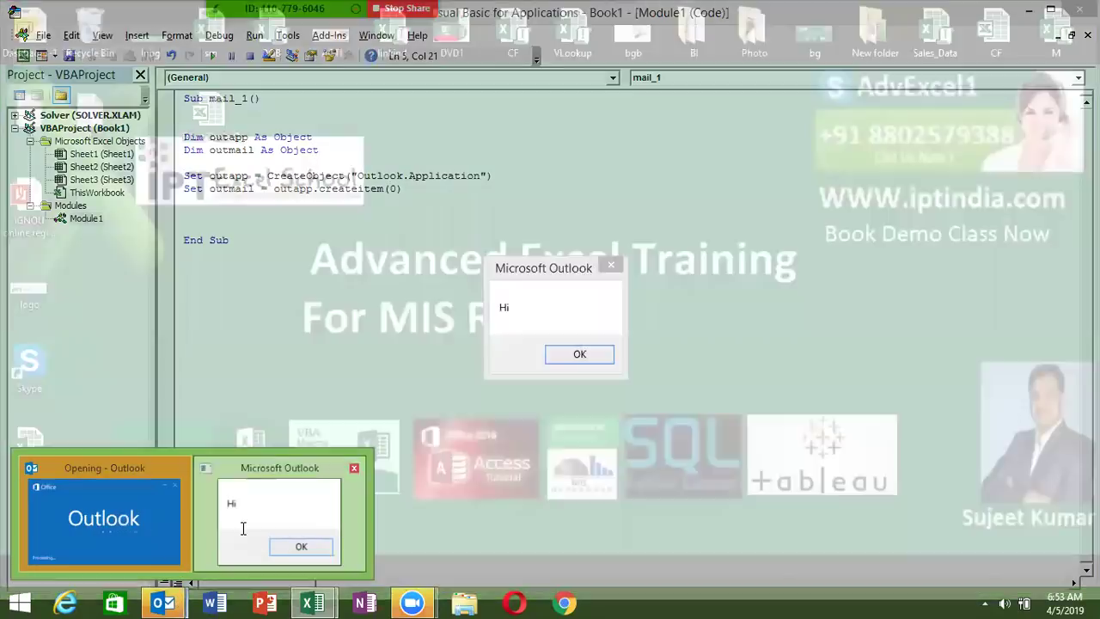
{"action": "left_click", "coordinate": [243, 528]}
{"action": "left_click", "coordinate": [590, 361]}
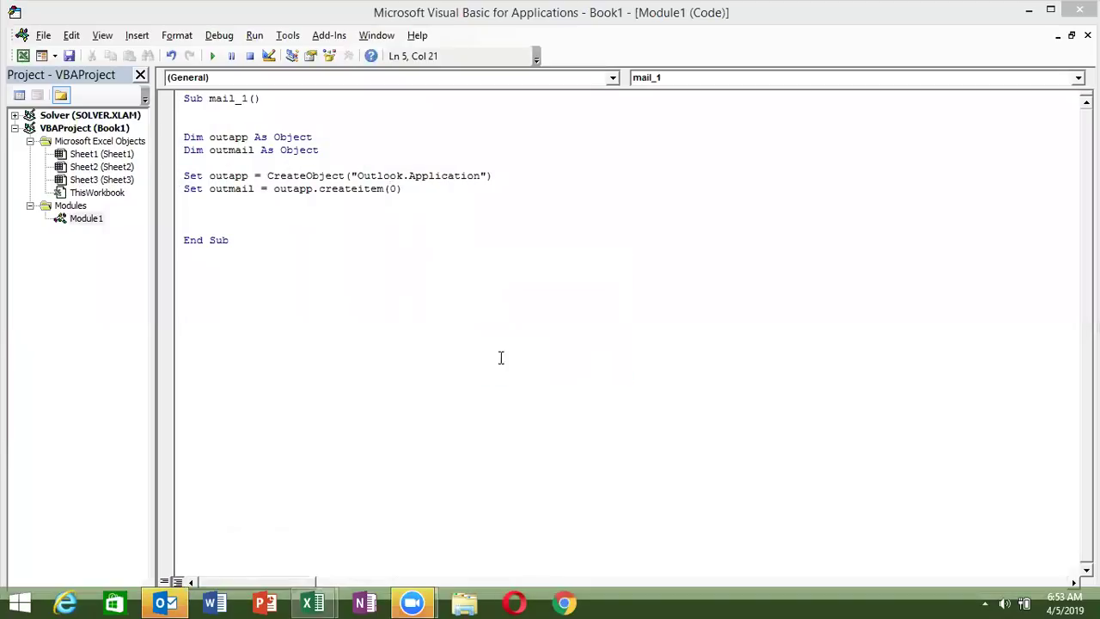
{"action": "left_click", "coordinate": [214, 203]}
{"action": "key", "text": "Up"}
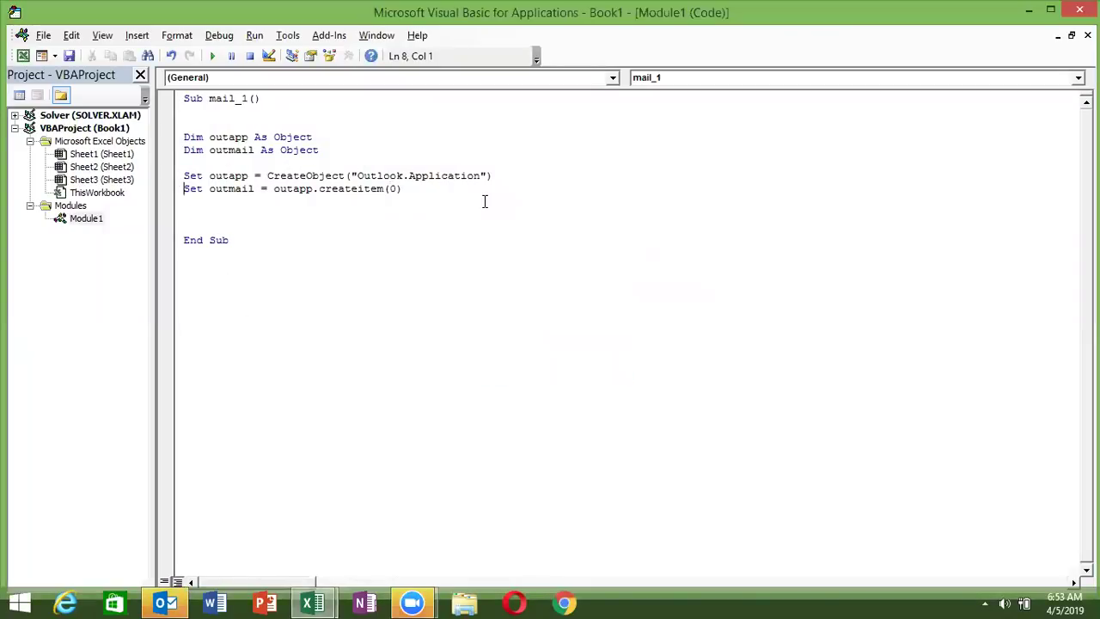
{"action": "key", "text": "shift+Down"}
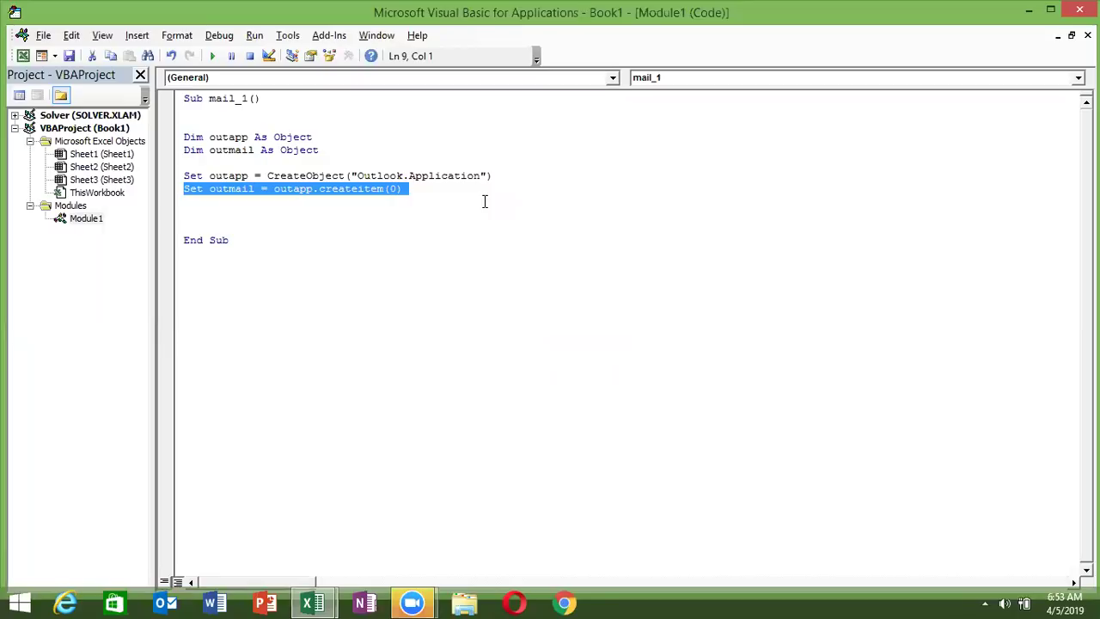
{"action": "key", "text": "alt+Tab"}
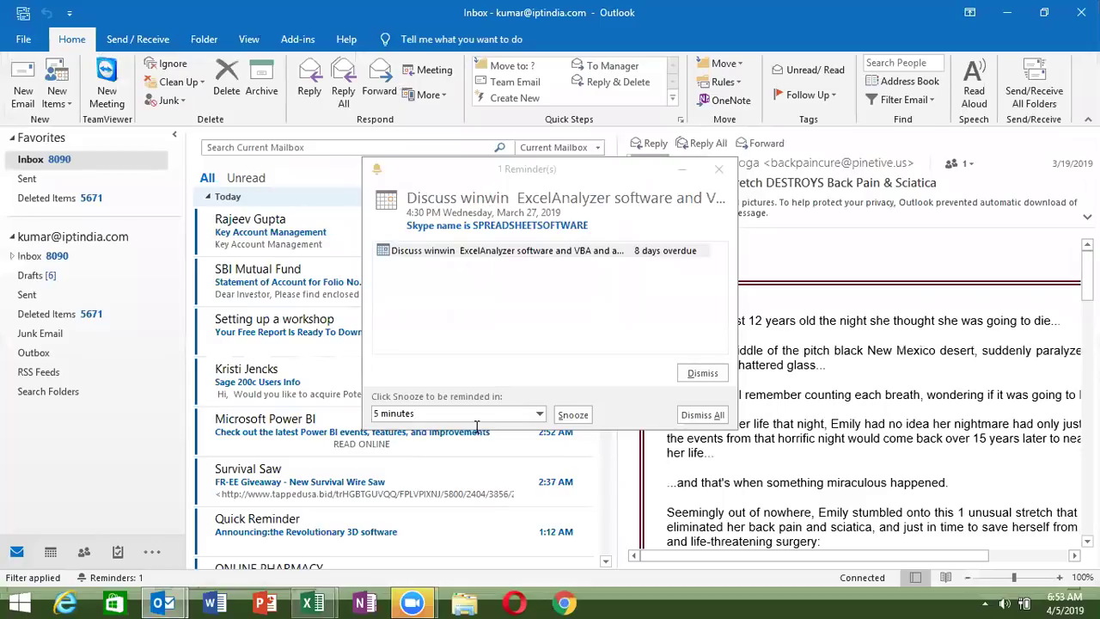
Dismiss all overdue Outlook reminders, confirm with Yes, and return to the VBA editor.
{"action": "left_click", "coordinate": [700, 415]}
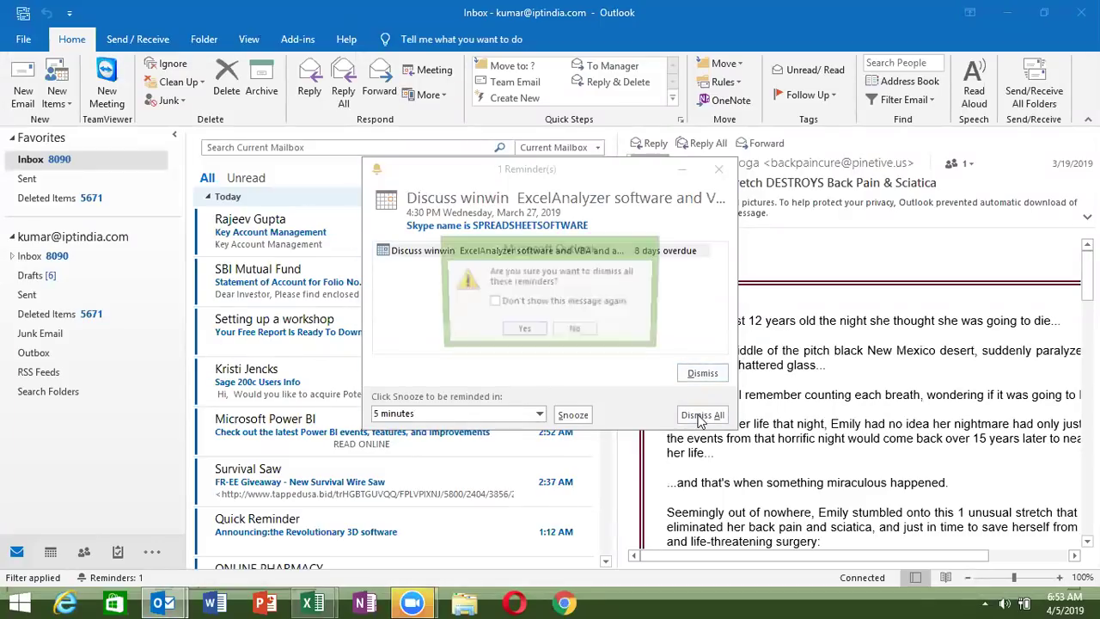
{"action": "left_click", "coordinate": [522, 332]}
{"action": "mouse_move", "coordinate": [364, 408]}
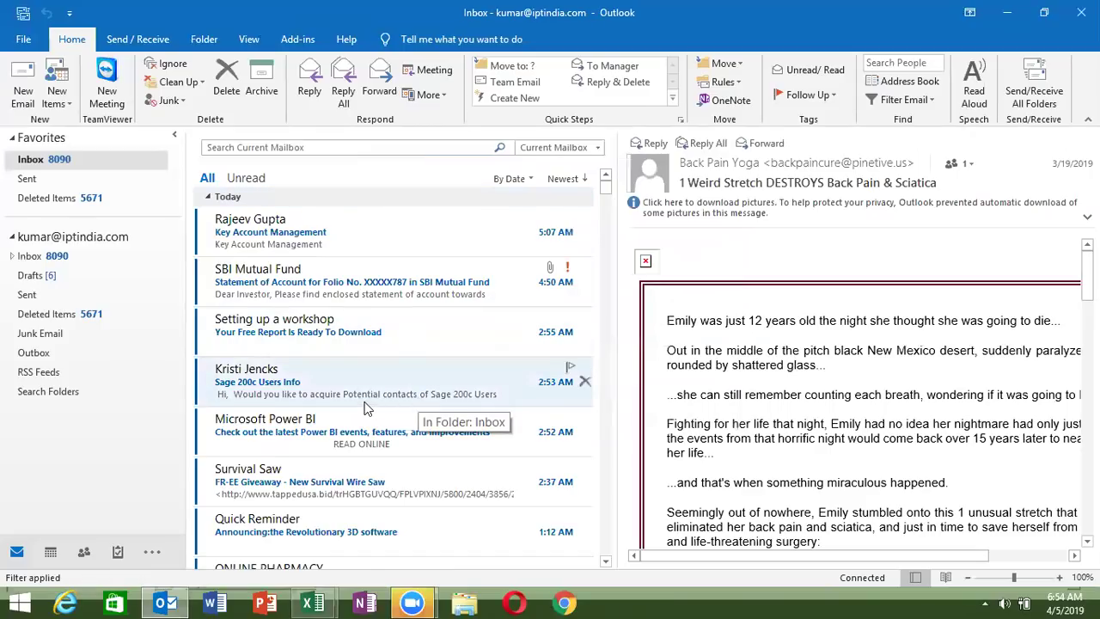
{"action": "key", "text": "alt"}
{"action": "key", "text": "alt+Tab"}
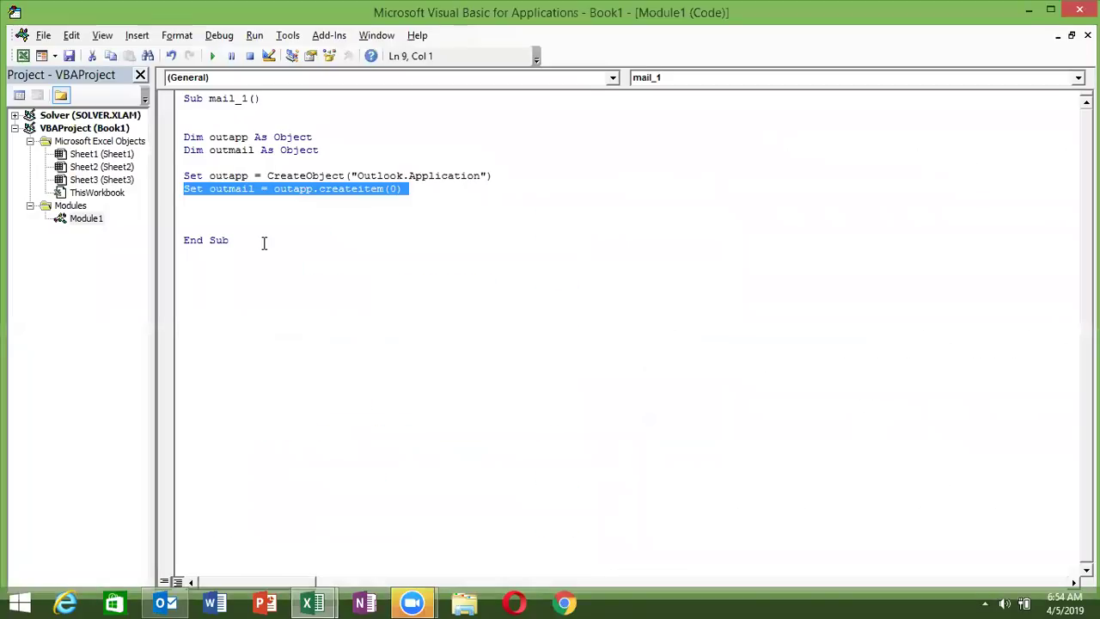
Open a With outmial block below Set outmail, starting with an empty .to line.
{"action": "left_click", "coordinate": [260, 225]}
{"action": "key", "text": "Return"}
{"action": "key", "text": "Return"}
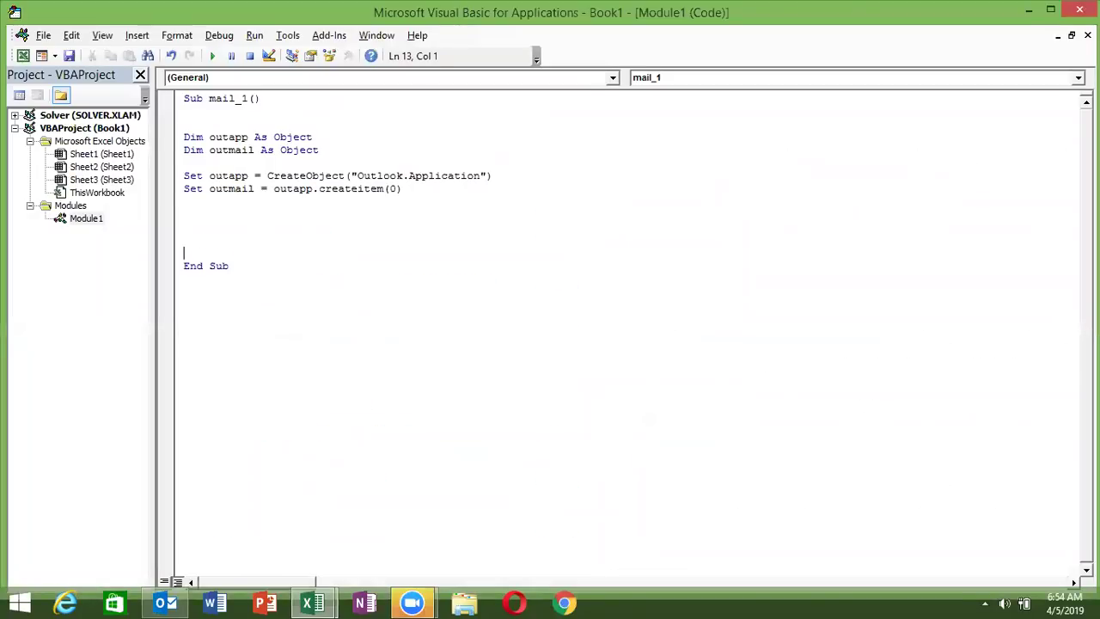
{"action": "key", "text": "Up"}
{"action": "type", "text": "with outmial"}
{"action": "key", "text": "Return"}
{"action": "key", "text": "Return"}
{"action": "type", "text": ".to = \"\""}
{"action": "key", "text": "Return"}
Add empty .cc, .bcc, .Subject and .body lines inside the With block.
{"action": "type", "text": ".cc "}
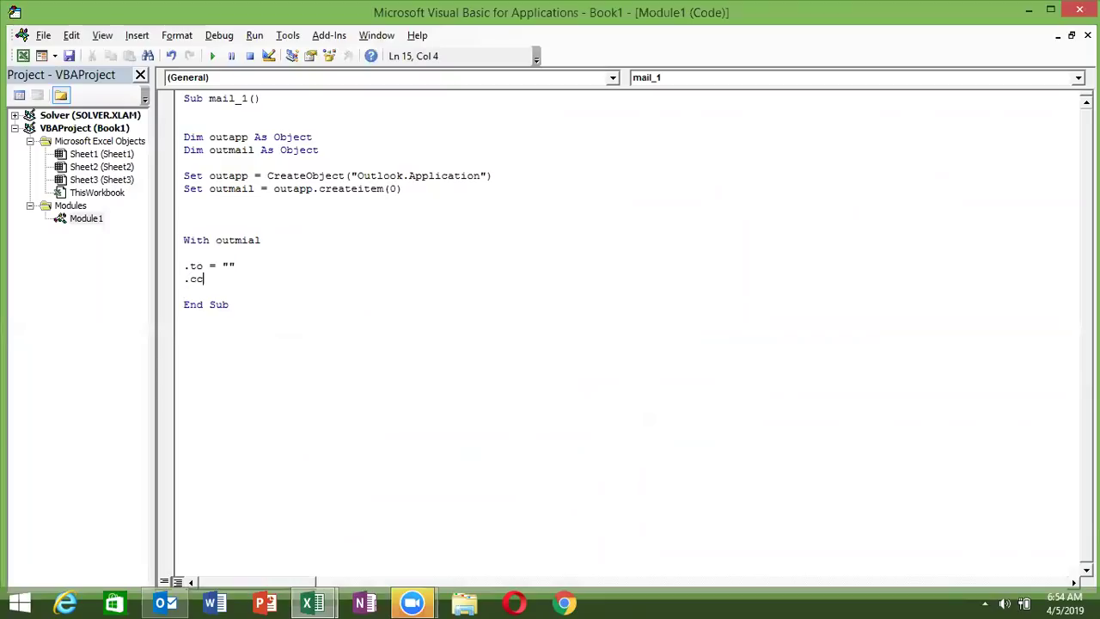
{"action": "type", "text": "= \"\""}
{"action": "key", "text": "Return"}
{"action": "type", "text": ".bc"}
{"action": "type", "text": "= \"\""}
{"action": "key", "text": "Return"}
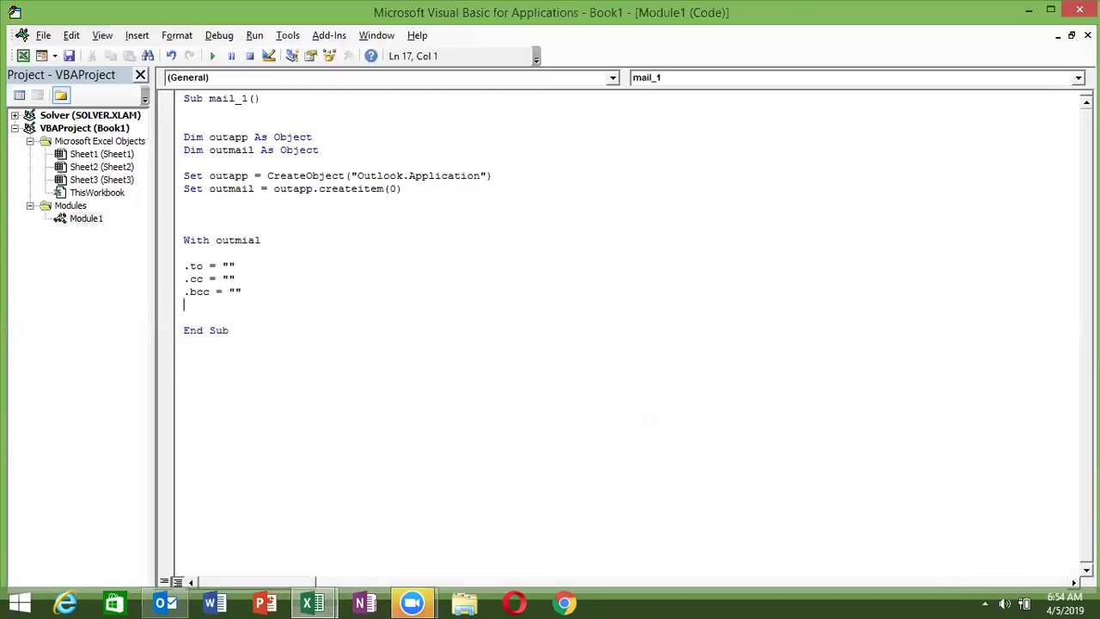
{"action": "type", "text": ".subject"}
{"action": "type", "text": "=\"\""}
{"action": "key", "text": "Return"}
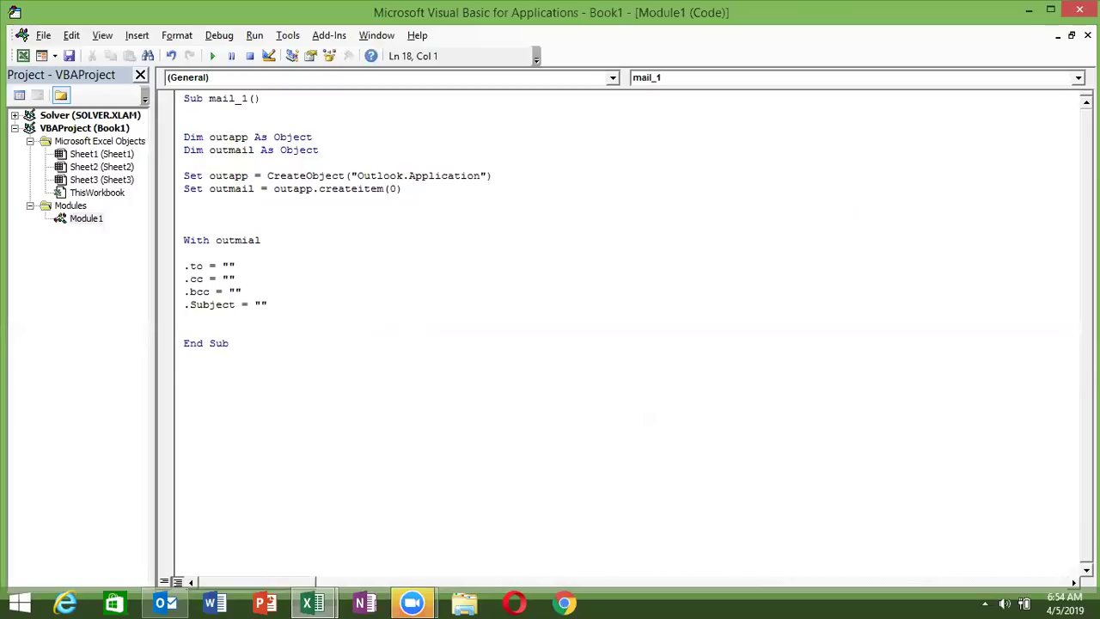
{"action": "type", "text": ".body = \"\""}
{"action": "key", "text": "Return"}
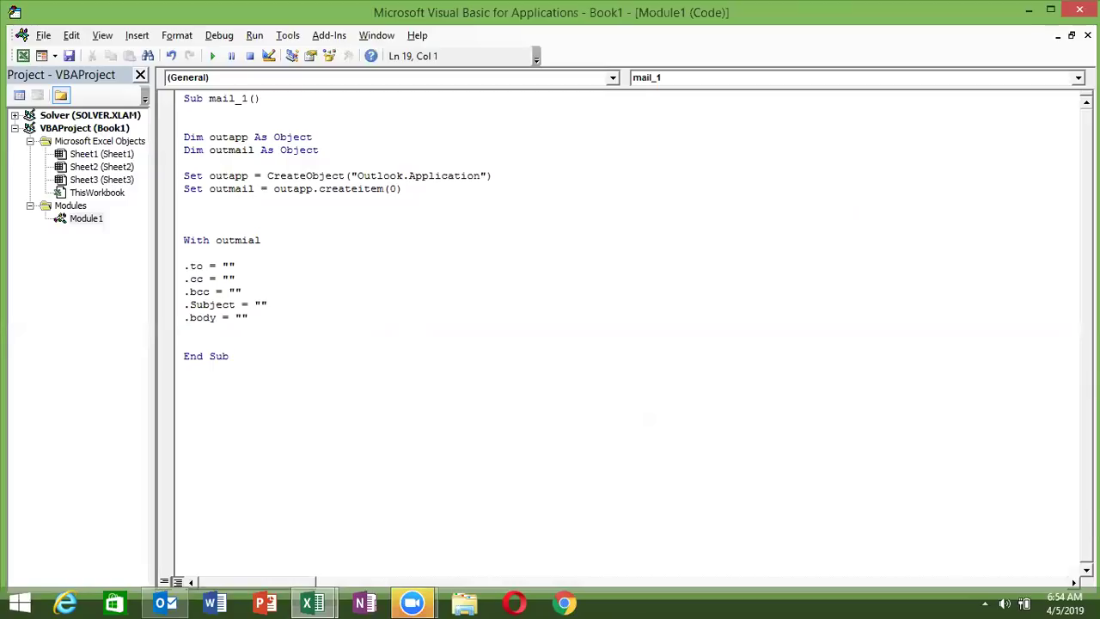
Add .attachments.Add Path and .send, then close the block with End With.
{"action": "type", "text": "."}
{"action": "type", "text": "attav"}
{"action": "key", "text": "BackSpace"}
{"action": "type", "text": "ch"}
{"action": "type", "text": "ment"}
{"action": "type", "text": "s.add "}
{"action": "type", "text": "path"}
{"action": "key", "text": "Return"}
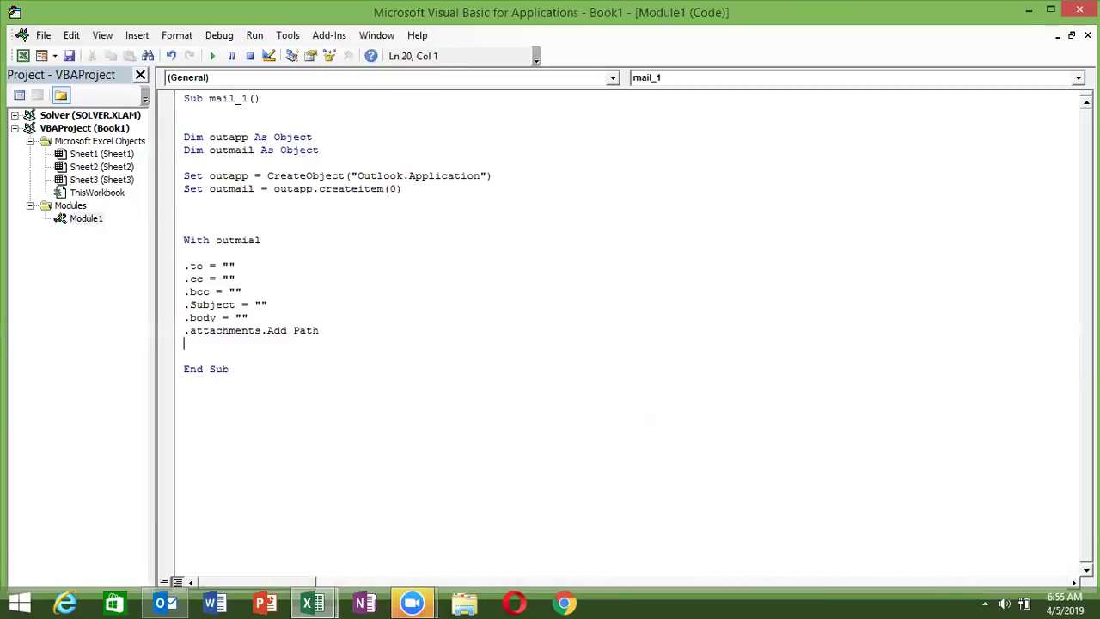
{"action": "type", "text": ".send"}
{"action": "key", "text": "Return"}
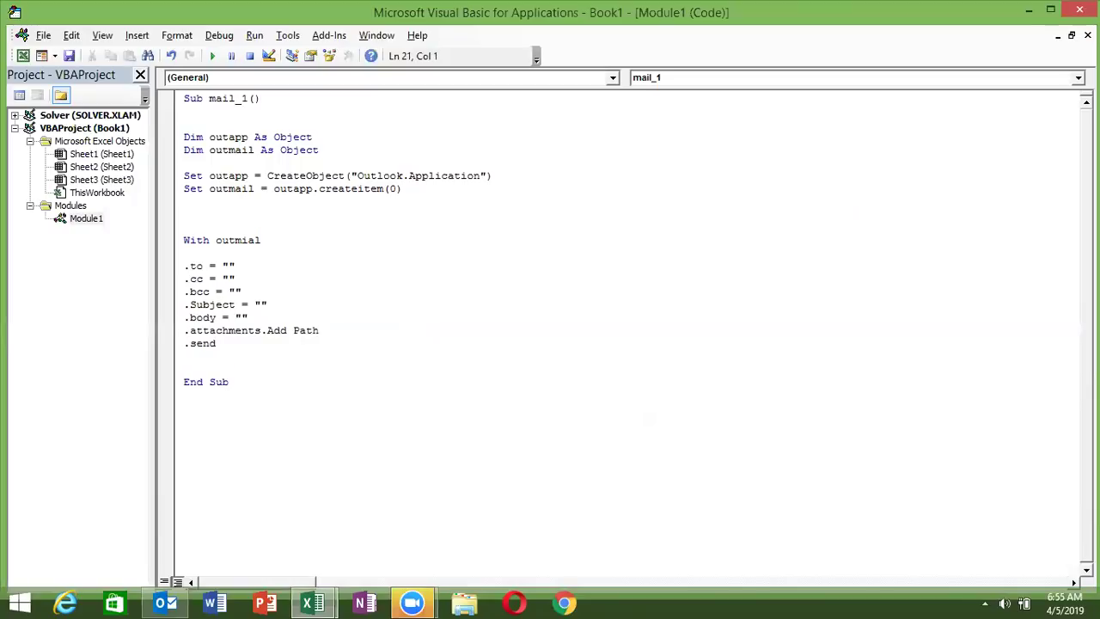
{"action": "type", "text": "end w"}
{"action": "type", "text": "ith"}
{"action": "key", "text": "Return"}
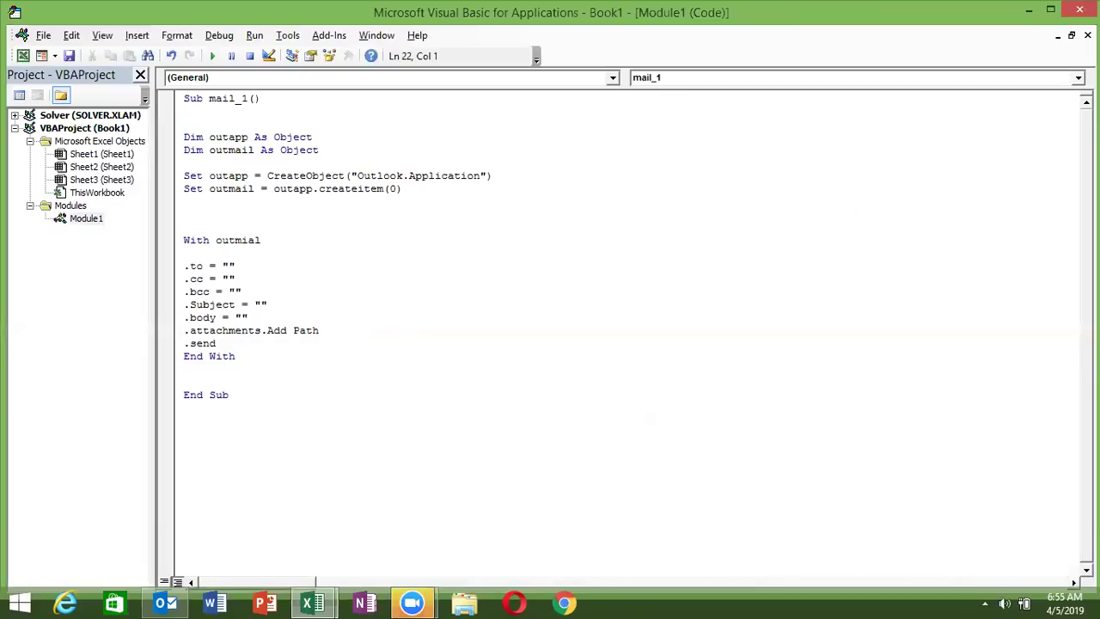
Add a set noutmail=nothing line and begin a second Set line, dismissing the compile error.
{"action": "key", "text": "Return"}
{"action": "key", "text": "Return"}
{"action": "type", "text": "set nout"}
{"action": "type", "text": "mail"}
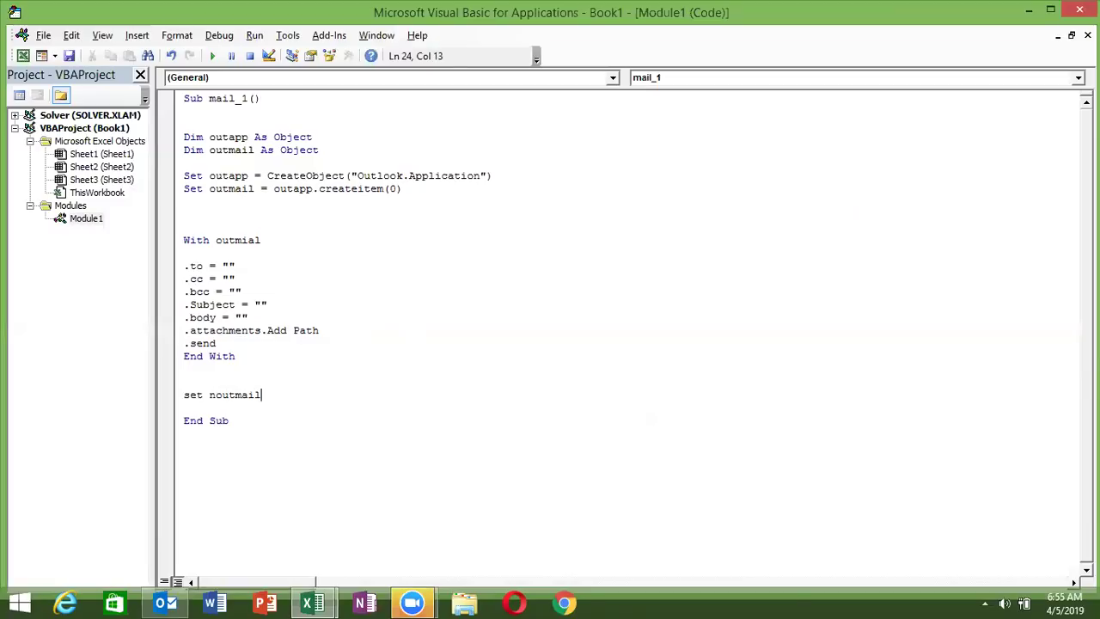
{"action": "type", "text": "="}
{"action": "type", "text": "nothing"}
{"action": "key", "text": "Return"}
{"action": "type", "text": "set"}
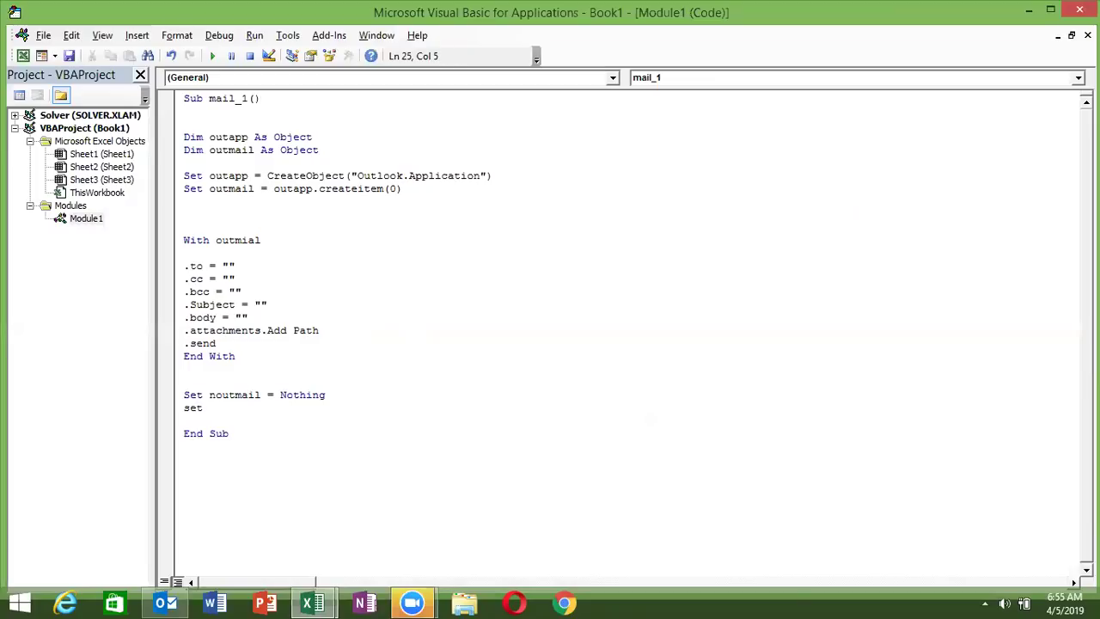
{"action": "left_click", "coordinate": [264, 224]}
{"action": "key", "text": "Return"}
Fix noutmail to outmail and finish the line Set outapp = Nothing.
{"action": "left_click_drag", "start_coordinate": [221, 394], "coordinate": [264, 417]}
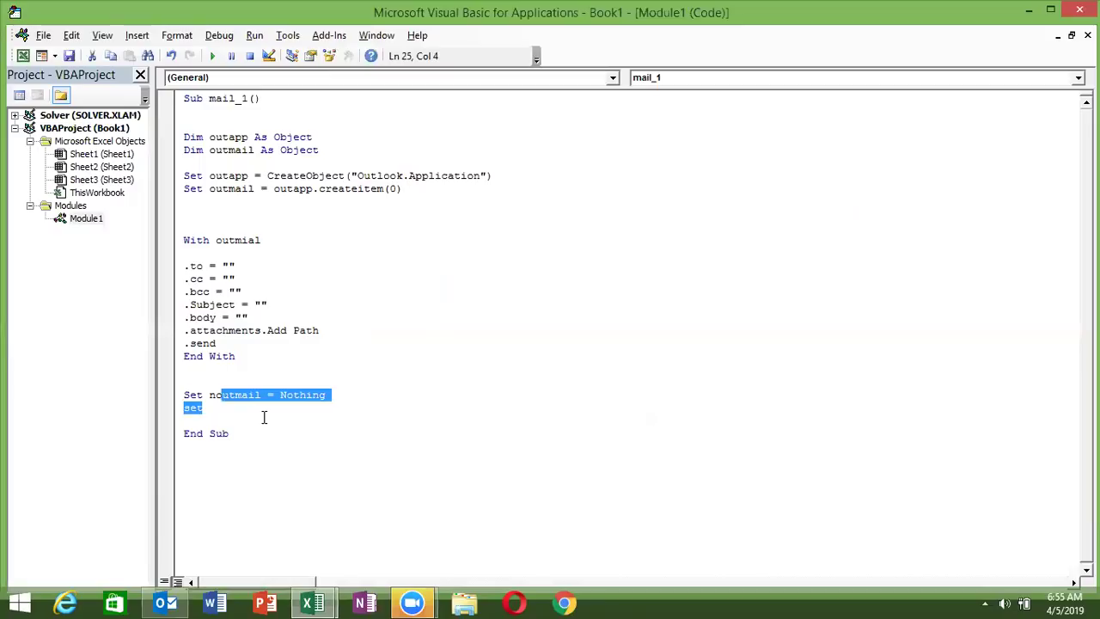
{"action": "key", "text": "Left"}
{"action": "key", "text": "BackSpace"}
{"action": "key", "text": "Down"}
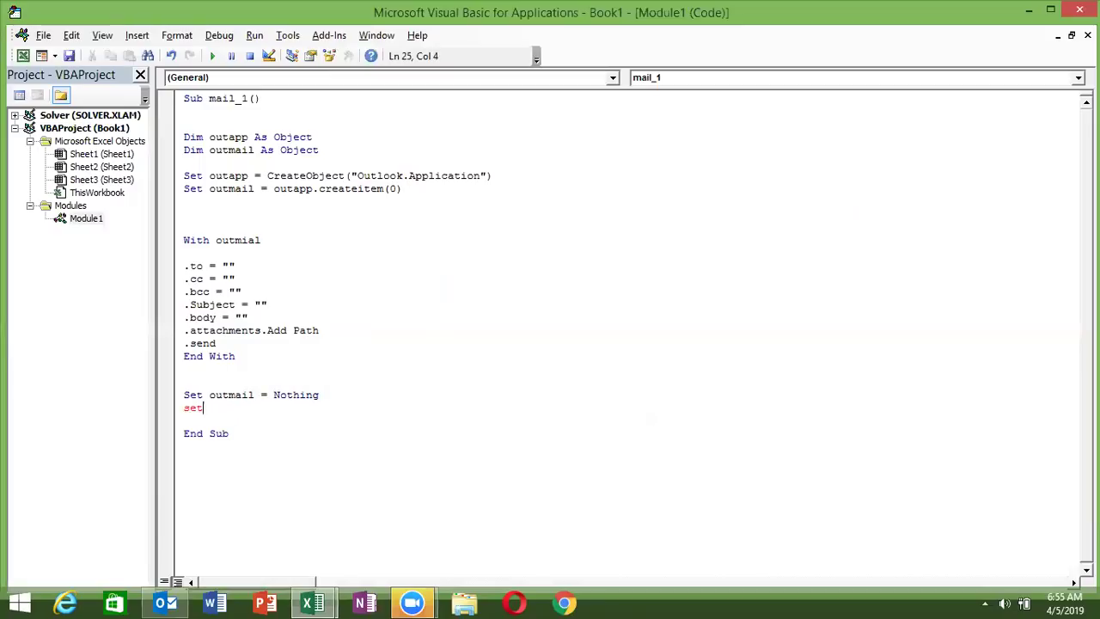
{"action": "type", "text": "outapp=nothing"}
{"action": "key", "text": "Return"}
Place the cursor after the Outlook object creation and switch to the worksheet.
{"action": "left_click", "coordinate": [299, 407]}
{"action": "left_click", "coordinate": [248, 317]}
{"action": "left_click", "coordinate": [183, 214]}
{"action": "key", "text": "alt+Tab"}
{"action": "key", "text": "alt+Tab"}
{"action": "key", "text": "Left"}
{"action": "key", "text": "Left"}
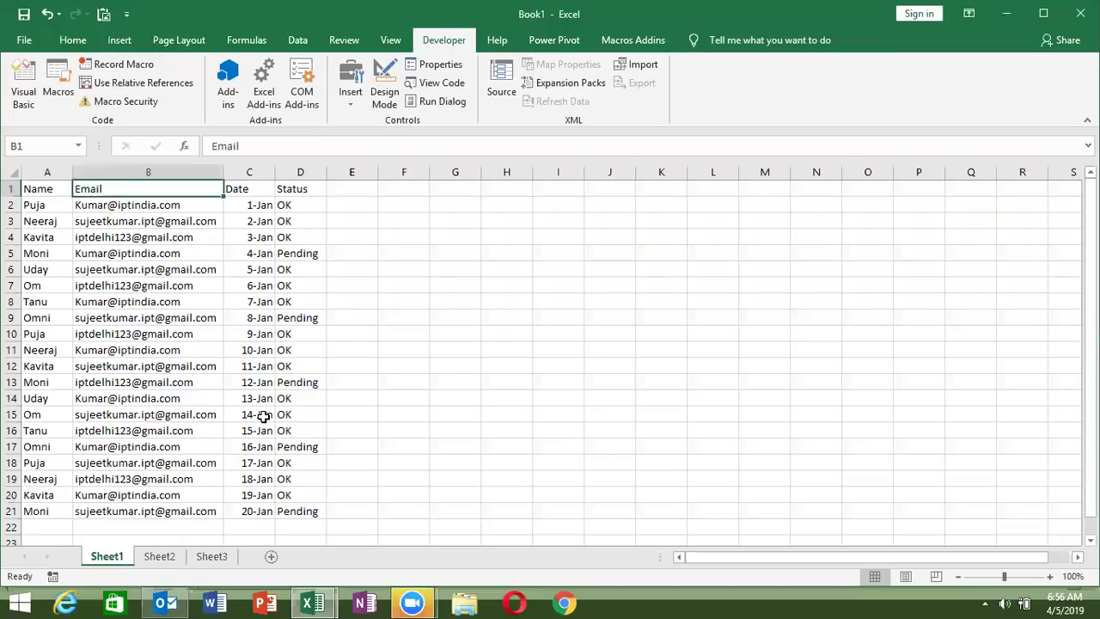
{"action": "key", "text": "Left"}
{"action": "key", "text": "ctrl+shift+Down"}
{"action": "key", "text": "Right"}
{"action": "key", "text": "Left"}
{"action": "key", "text": "ctrl+shift+Down"}
{"action": "key", "text": "ctrl+shift+Up"}
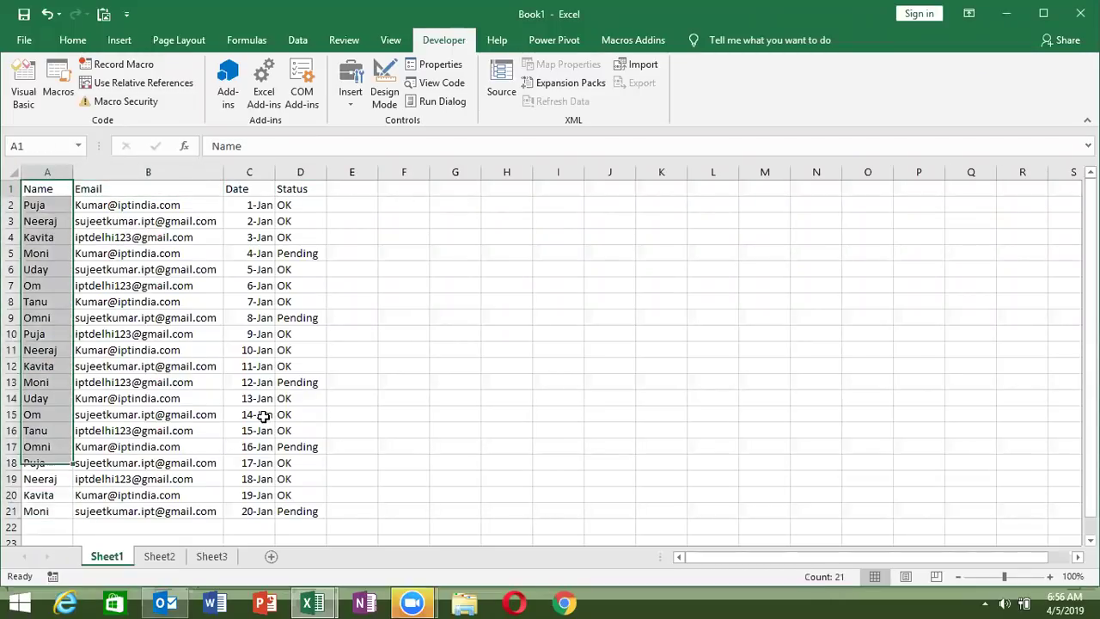
{"action": "key", "text": "ctrl+shift+Down"}
{"action": "key", "text": "alt+Tab"}
{"action": "key", "text": "alt+Tab"}
{"action": "key", "text": "Tab"}
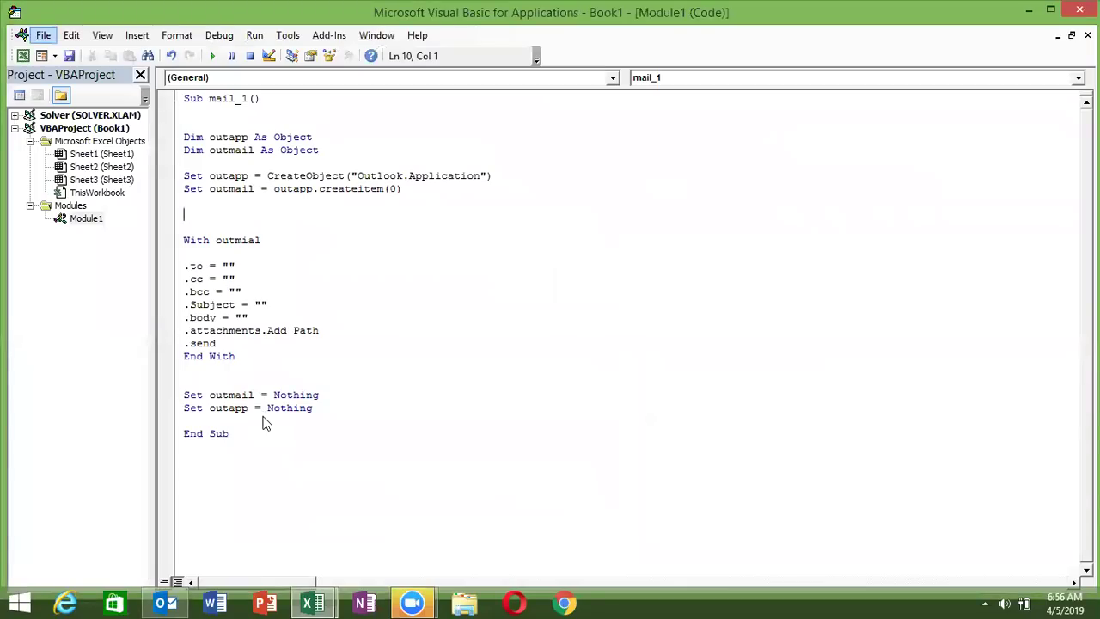
Insert blank lines above Set outmail and begin the loop with 'for i = 2 to'.
{"action": "key", "text": "alt+F11"}
{"action": "key", "text": "F12"}
{"action": "key", "text": "BackSpace"}
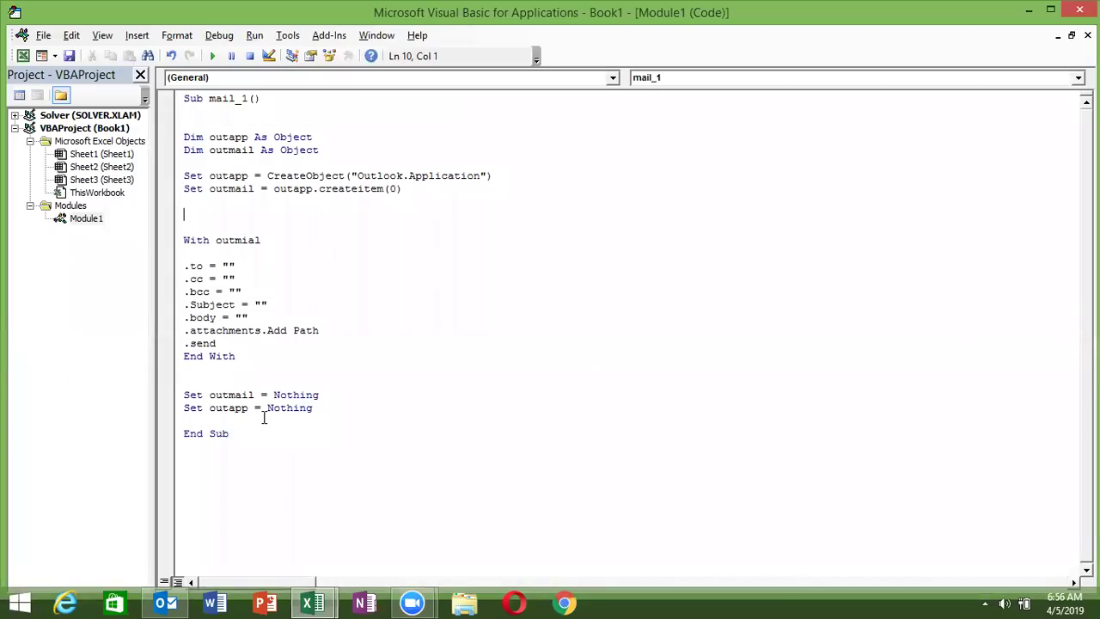
{"action": "key", "text": "Return"}
{"action": "left_click", "coordinate": [184, 189]}
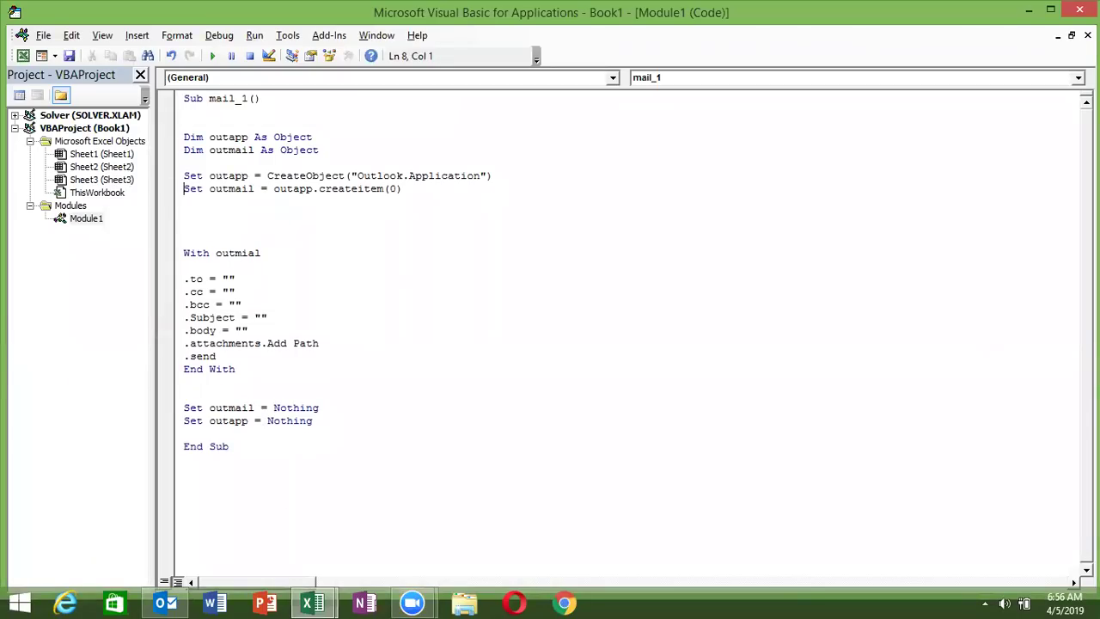
{"action": "key", "text": "Return"}
{"action": "key", "text": "Return"}
{"action": "key", "text": "Return"}
{"action": "key", "text": "Return"}
{"action": "key", "text": "Up"}
{"action": "key", "text": "Up"}
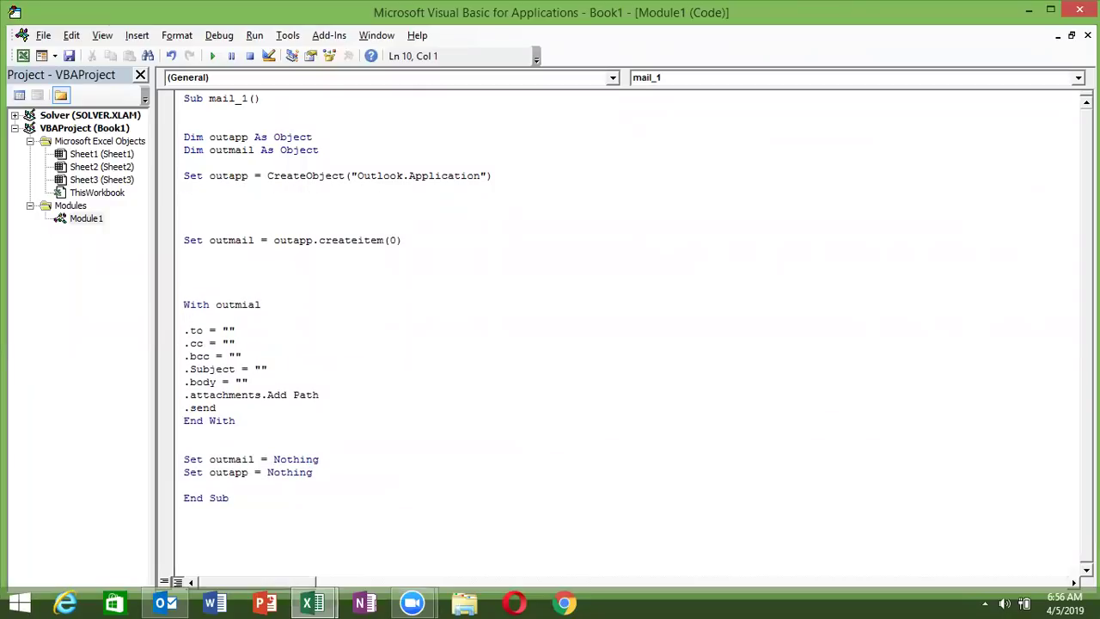
{"action": "type", "text": "for "}
{"action": "type", "text": "i = 2 to"}
Complete the loop header as For i = 2 To Range("A65000").End(xlUp).Row.
{"action": "type", "text": "range"}
{"action": "type", "text": "(\"A65000\""}
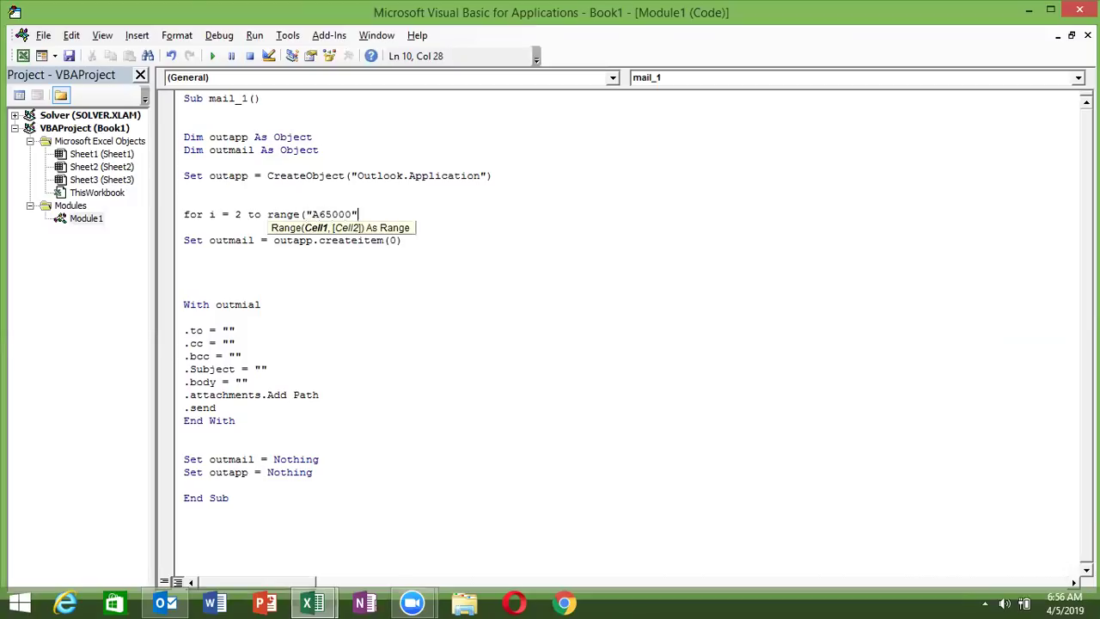
{"action": "type", "text": ").end"}
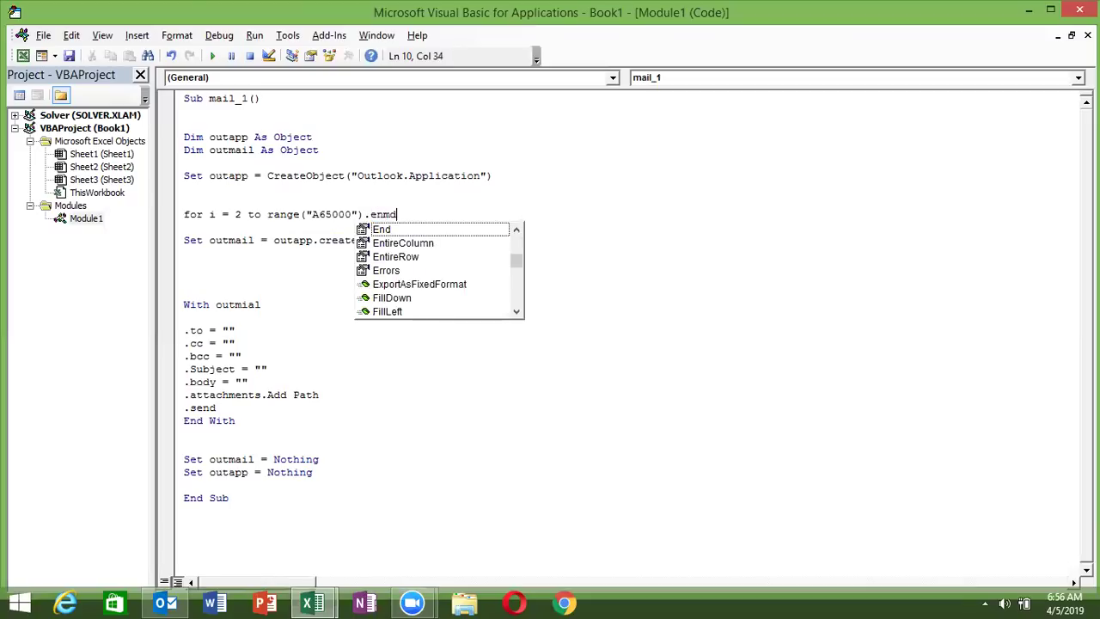
{"action": "key", "text": "Tab"}
{"action": "type", "text": "("}
{"action": "key", "text": "Down"}
{"action": "key", "text": "Down"}
{"action": "key", "text": "Down"}
{"action": "key", "text": "Down"}
{"action": "key", "text": "Tab"}
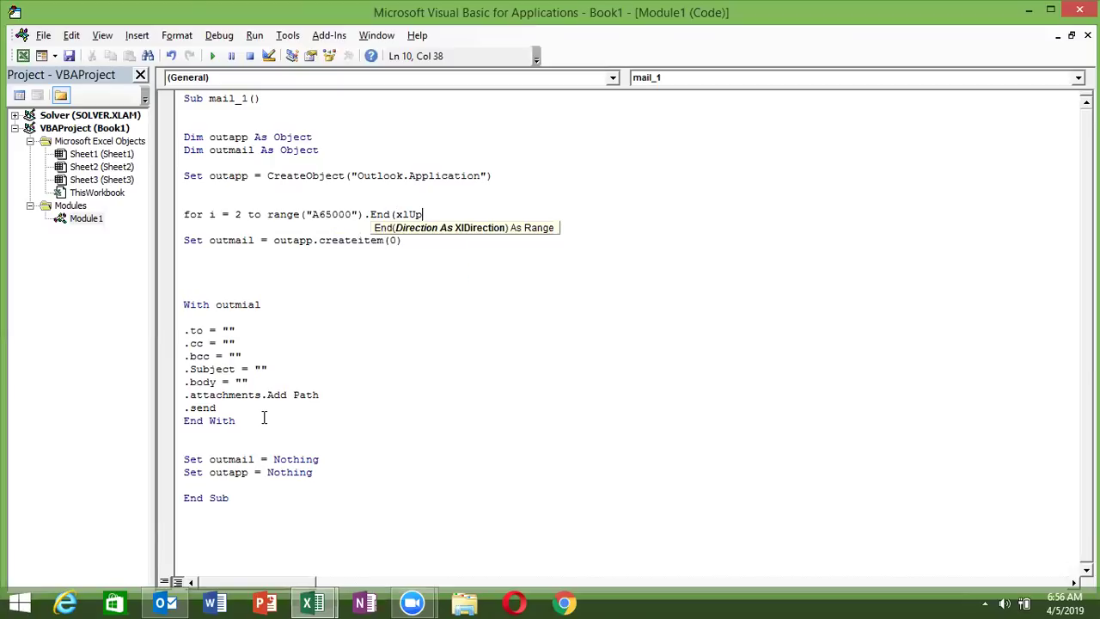
{"action": "type", "text": ")."}
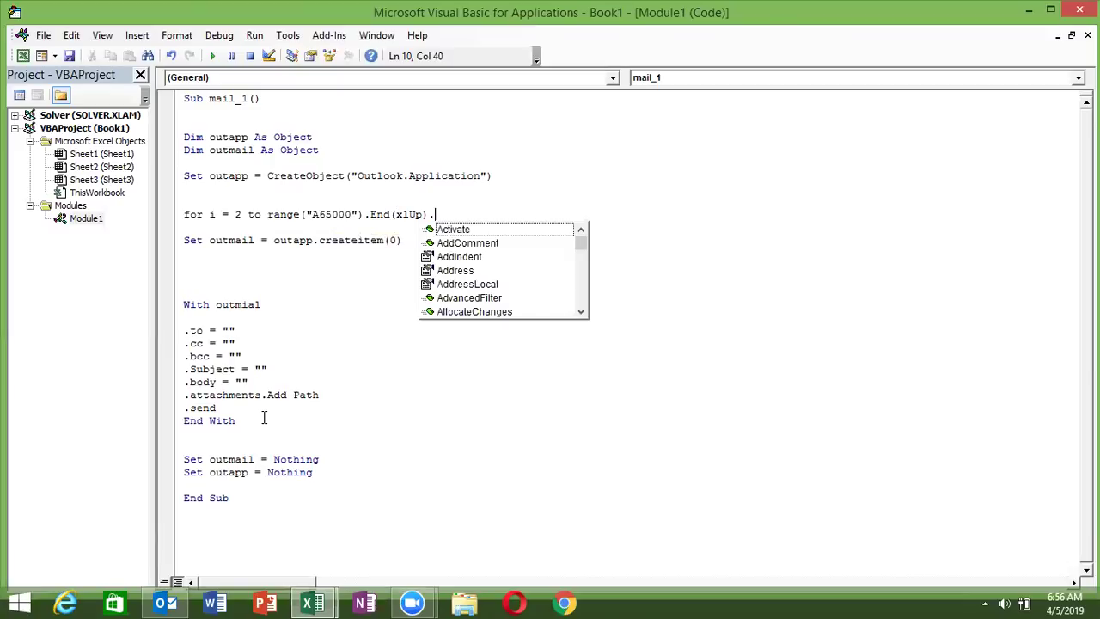
{"action": "type", "text": "ro"}
{"action": "key", "text": "Tab"}
Add blank lines below the loop header and begin an If Range( condition.
{"action": "key", "text": "Down"}
{"action": "key", "text": "Return"}
{"action": "key", "text": "Return"}
{"action": "type", "text": "ifrange("}
Check the Status column D on the worksheet, then return to the code.
{"action": "key", "text": "alt+Tab"}
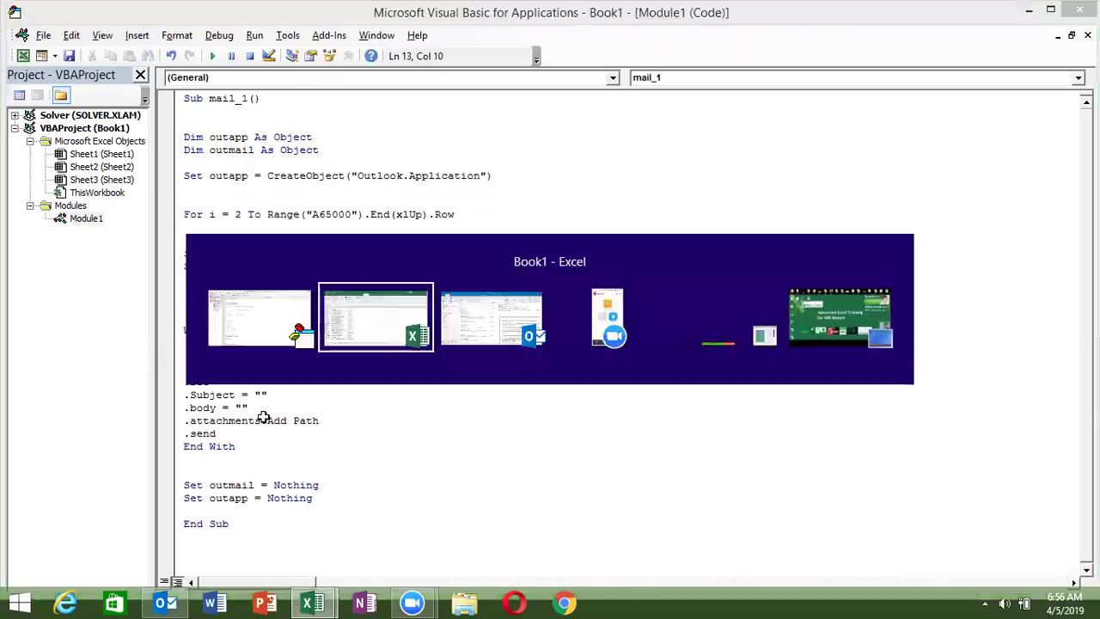
{"action": "key", "text": "Right"}
{"action": "key", "text": "Right"}
{"action": "key", "text": "ctrl+space"}
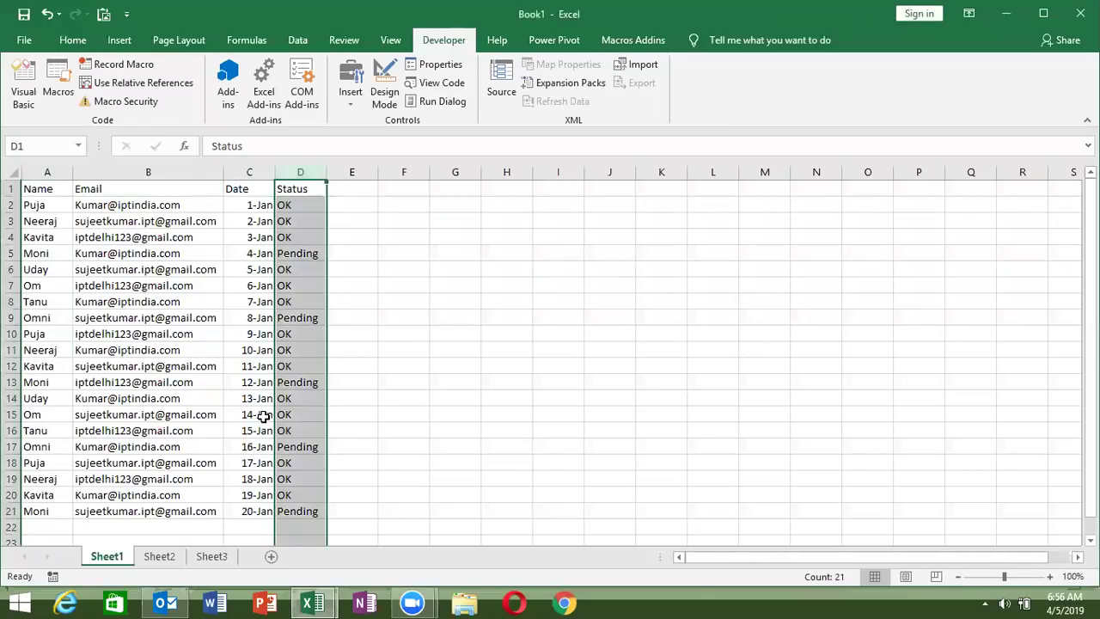
{"action": "key", "text": "alt+Tab"}
Finish the condition as If Range("D" & i).Value = "OK" Then.
{"action": "type", "text": "\"D\" & i"}
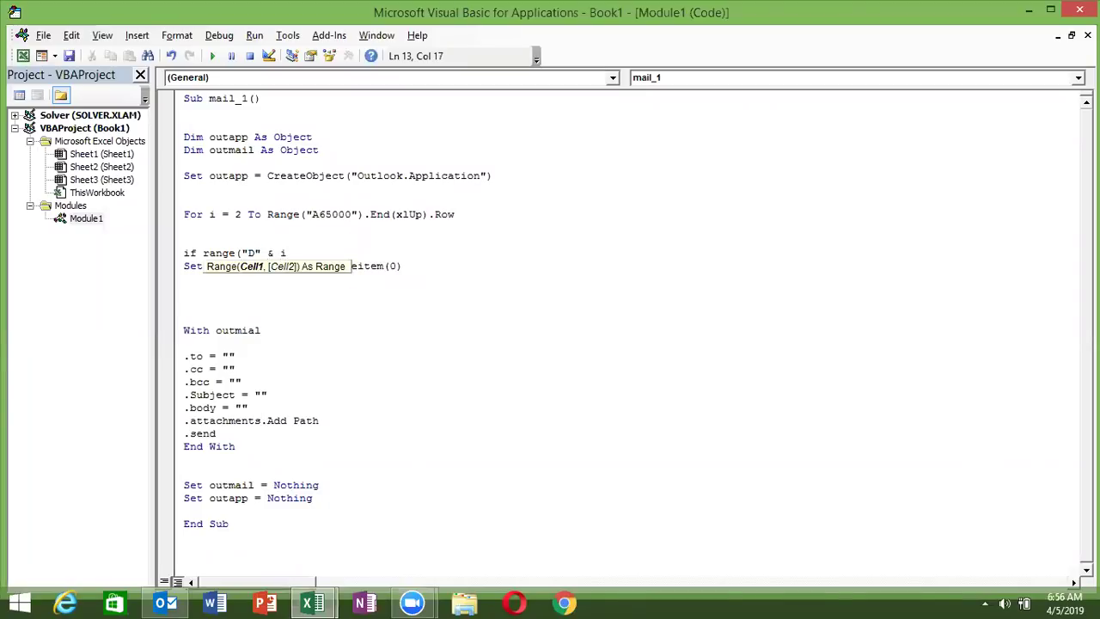
{"action": "type", "text": ")."}
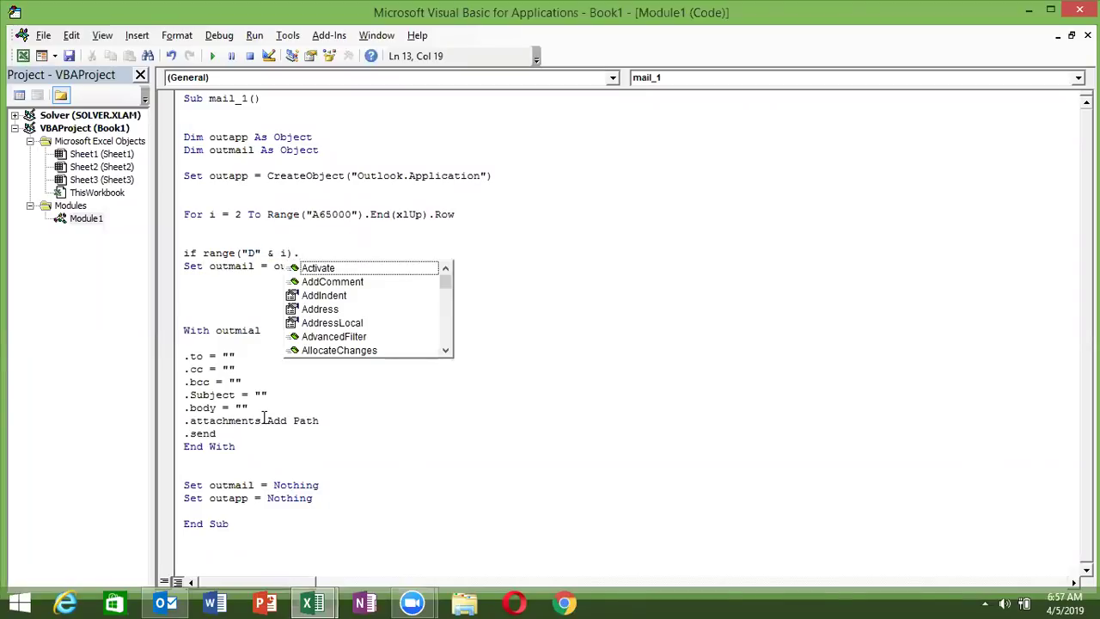
{"action": "type", "text": "vl"}
{"action": "key", "text": "BackSpace"}
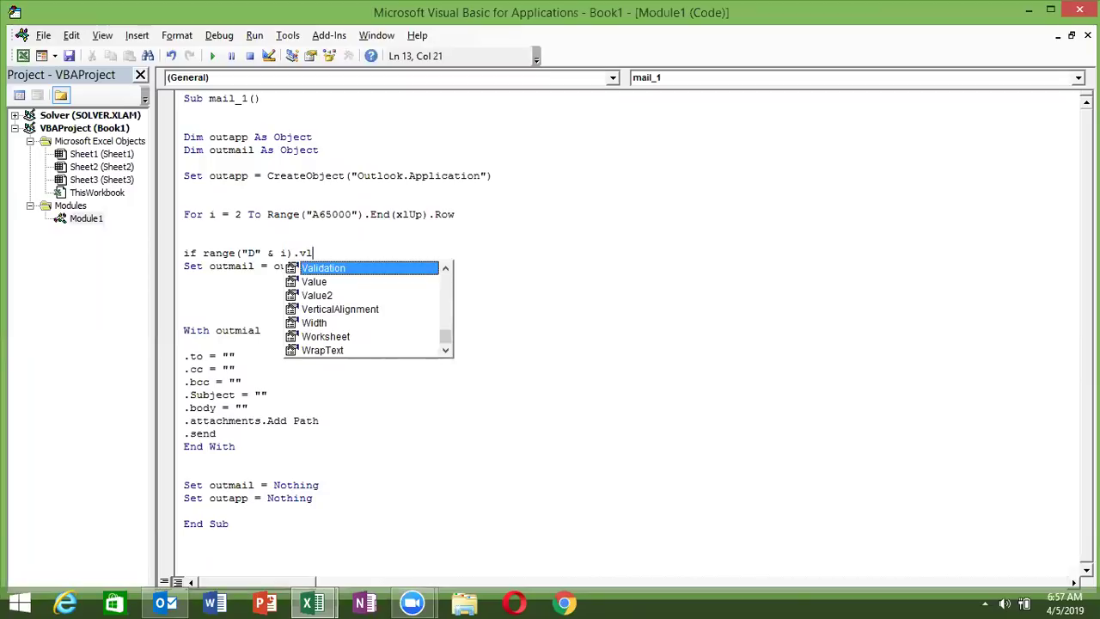
{"action": "key", "text": "Down"}
{"action": "key", "text": "Tab"}
{"action": "type", "text": "=\"OK\" then"}
{"action": "key", "text": "Down"}
{"action": "key", "text": "Down"}
{"action": "key", "text": "Down"}
{"action": "key", "text": "Down"}
Tidy the blank lines around With outmial and Set outmail, then review the Status values.
{"action": "key", "text": "Up"}
{"action": "key", "text": "Up"}
{"action": "key", "text": "Delete"}
{"action": "key", "text": "Delete"}
{"action": "key", "text": "Delete"}
{"action": "key", "text": "Up"}
{"action": "key", "text": "Return"}
{"action": "key", "text": "Up"}
{"action": "key", "text": "Up"}
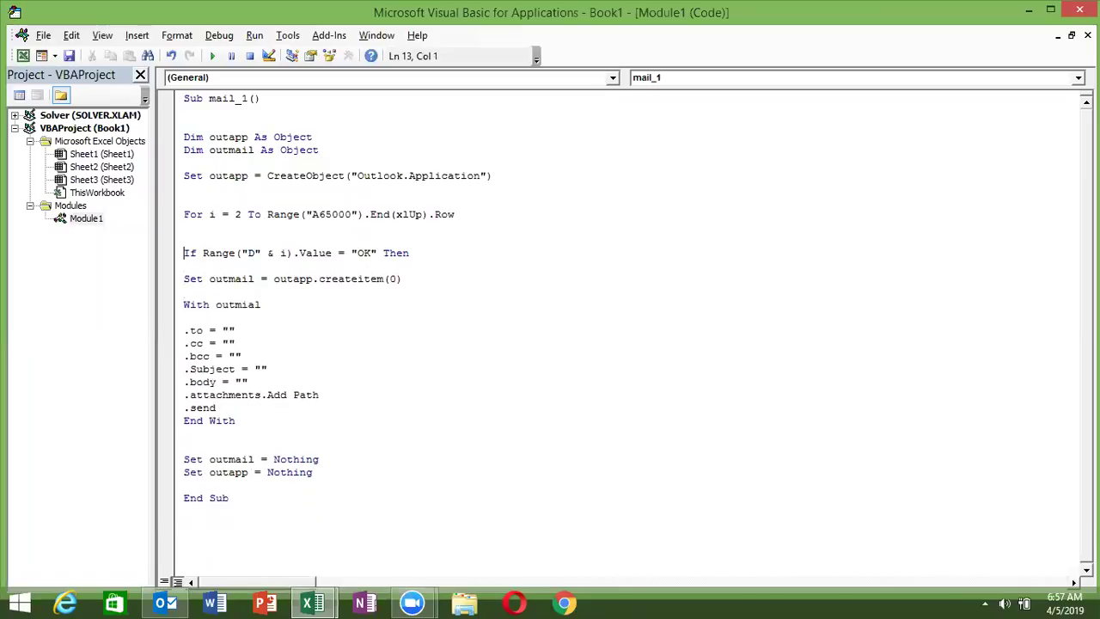
{"action": "key", "text": "Right"}
{"action": "key", "text": "Right"}
{"action": "key", "text": "Right"}
{"action": "key", "text": "Right"}
{"action": "key", "text": "Right"}
{"action": "key", "text": "Right"}
{"action": "key", "text": "Right"}
{"action": "key", "text": "Right"}
{"action": "key", "text": "Right"}
{"action": "key", "text": "shift+Right"}
{"action": "key", "text": "shift+Right"}
{"action": "key", "text": "shift+Right"}
{"action": "key", "text": "alt+F11"}
{"action": "key", "text": "Down"}
{"action": "key", "text": "Down"}
{"action": "key", "text": "Down"}
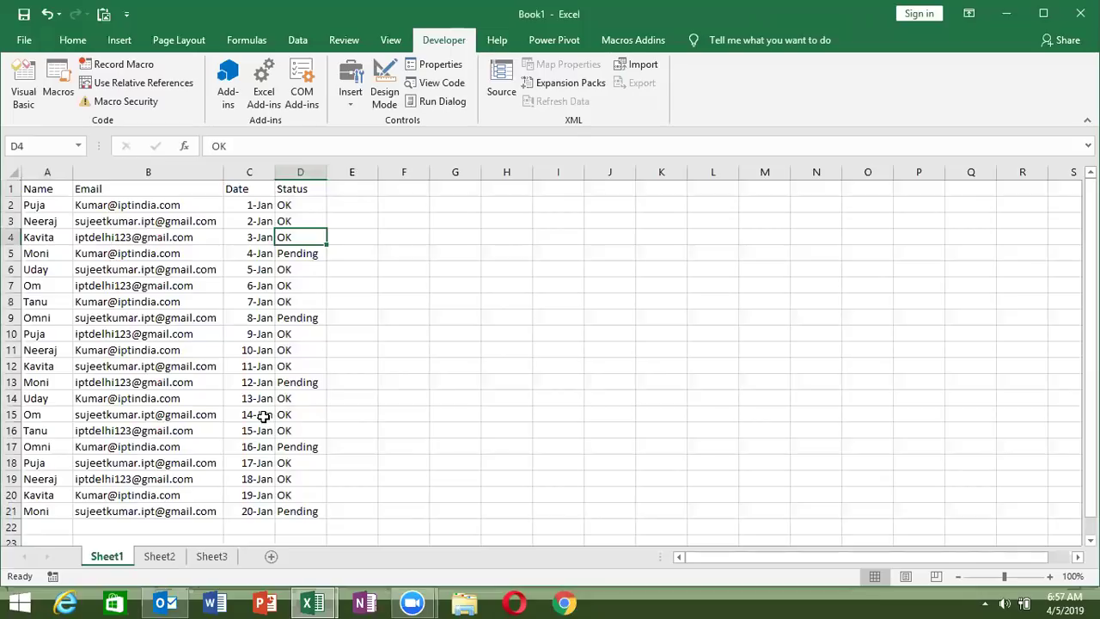
Wrap the condition so it reads UCase(Range("D" & i).Value) = "OK".
{"action": "key", "text": "alt+F11"}
{"action": "key", "text": "Down"}
{"action": "key", "text": "Down"}
{"action": "key", "text": "Down"}
{"action": "key", "text": "Down"}
{"action": "key", "text": "Down"}
{"action": "key", "text": "Down"}
{"action": "key", "text": "Down"}
{"action": "key", "text": "Down"}
{"action": "key", "text": "End"}
{"action": "key", "text": "Up"}
{"action": "key", "text": "Up"}
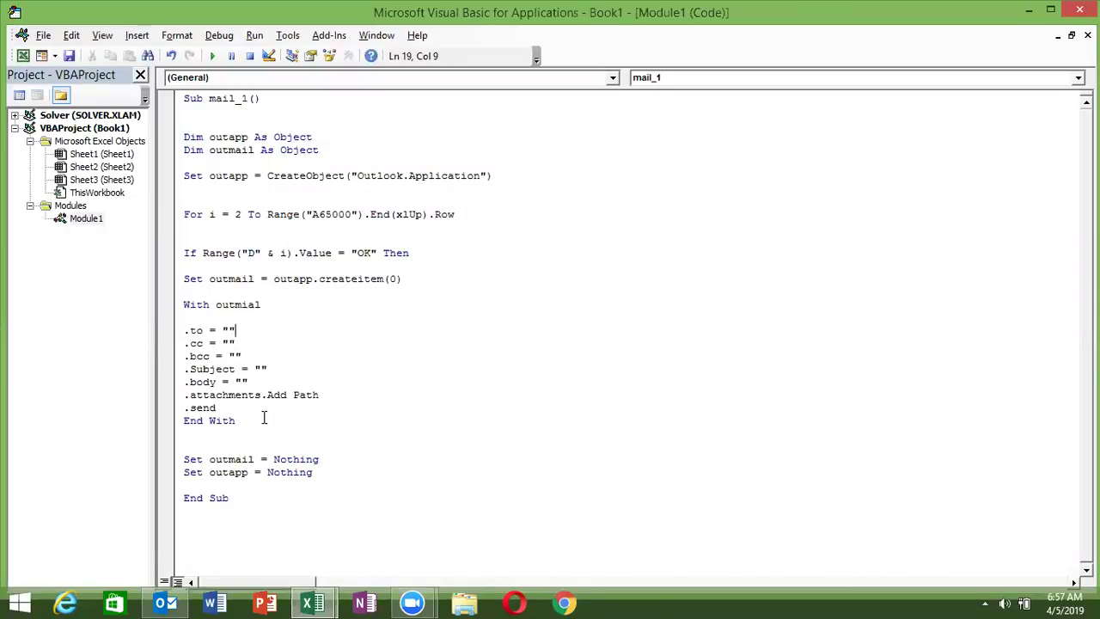
{"action": "key", "text": "Up"}
{"action": "key", "text": "Up"}
{"action": "key", "text": "Up"}
{"action": "key", "text": "Up"}
{"action": "key", "text": "End"}
{"action": "key", "text": "Left"}
{"action": "key", "text": "Left"}
{"action": "key", "text": "Left"}
{"action": "key", "text": "Up"}
{"action": "key", "text": "Up"}
{"action": "key", "text": "Left"}
{"action": "key", "text": "Left"}
{"action": "key", "text": "Left"}
{"action": "key", "text": "Left"}
{"action": "key", "text": "Left"}
{"action": "key", "text": "Left"}
{"action": "key", "text": "Left"}
{"action": "key", "text": "Left"}
{"action": "key", "text": "Left"}
{"action": "key", "text": "Left"}
{"action": "type", "text": "u"}
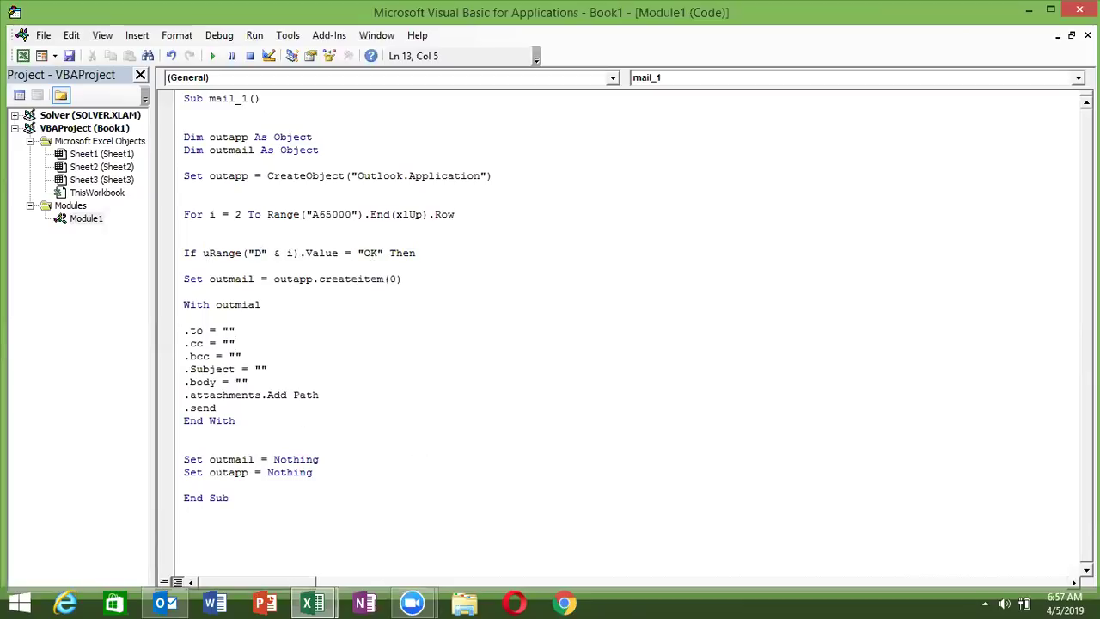
{"action": "type", "text": "case"}
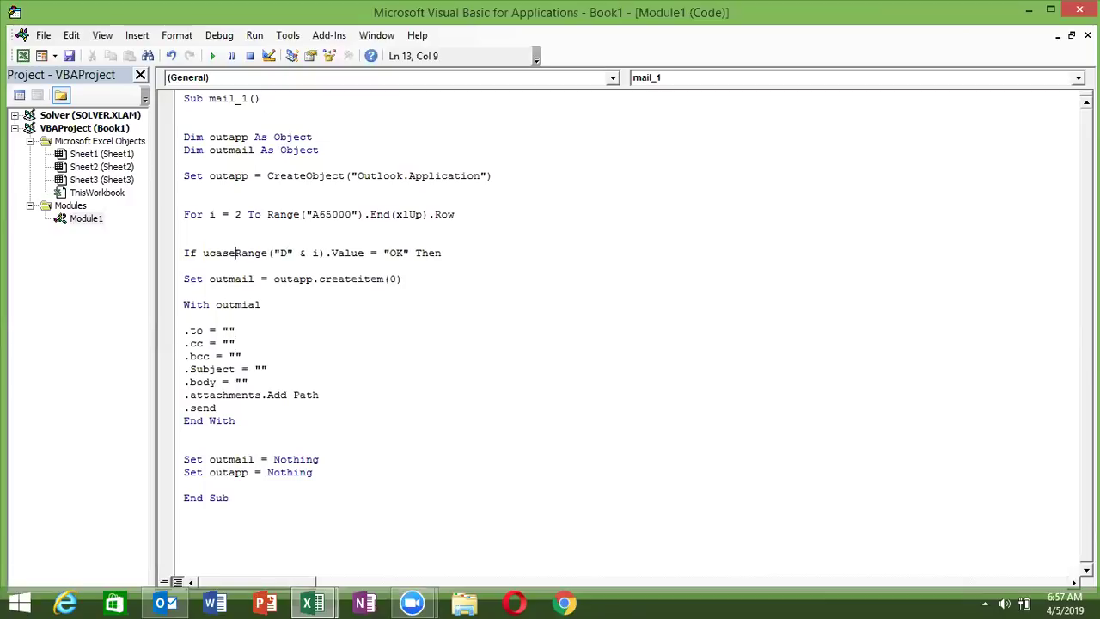
{"action": "type", "text": "("}
{"action": "left_click", "coordinate": [368, 253]}
{"action": "left_click", "coordinate": [371, 253]}
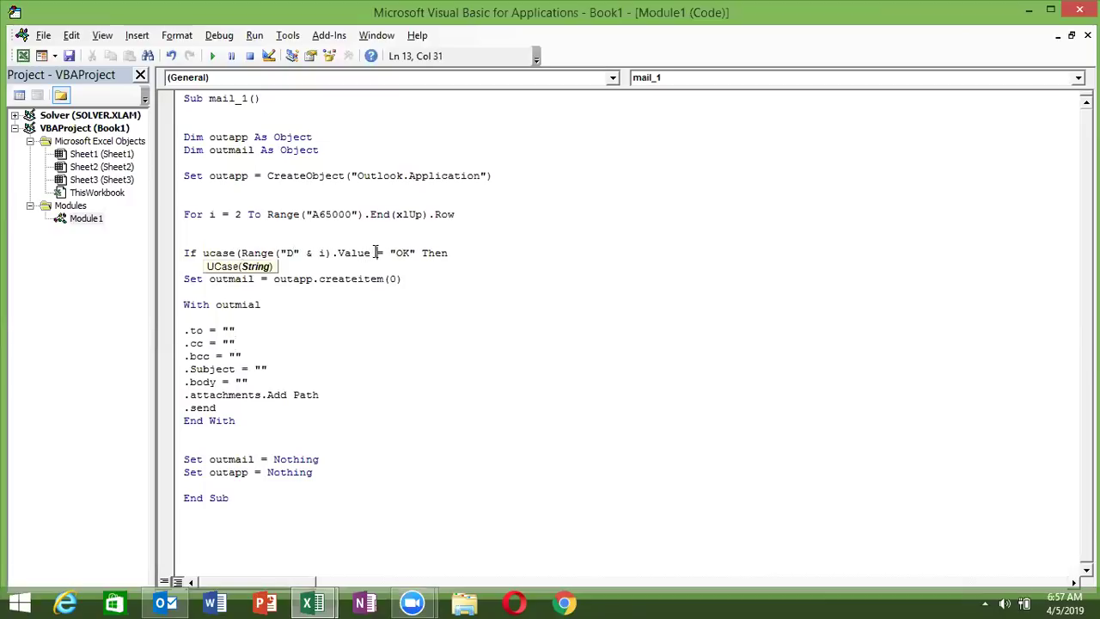
{"action": "type", "text": ")"}
Clear the empty quotes from the .to line and view the email column on the worksheet.
{"action": "left_click", "coordinate": [250, 304]}
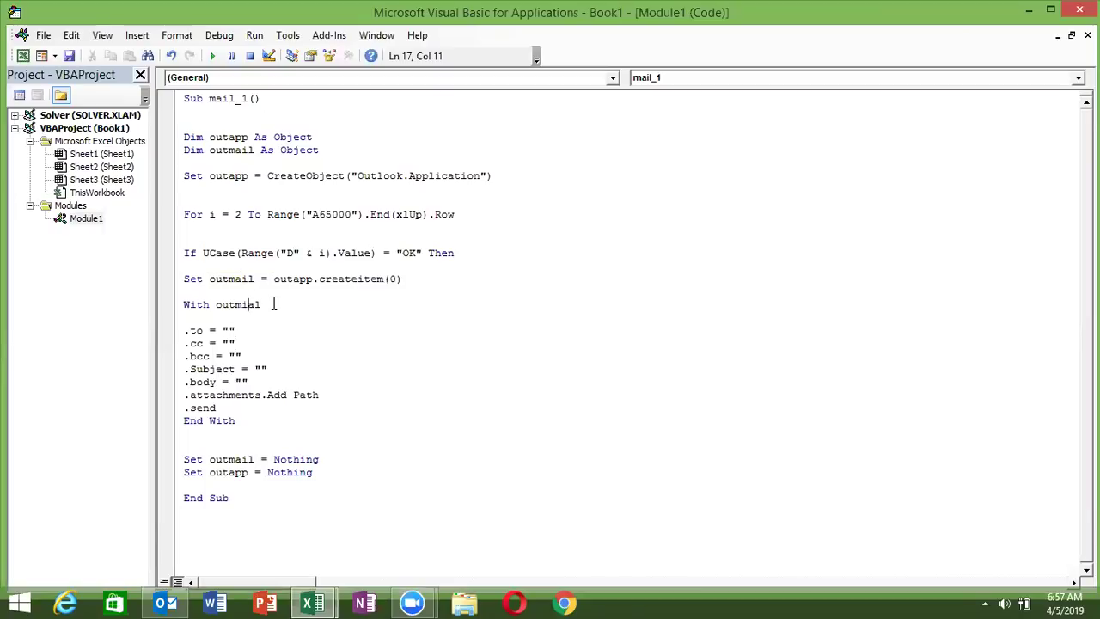
{"action": "key", "text": "Down"}
{"action": "key", "text": "Down"}
{"action": "key", "text": "BackSpace"}
{"action": "key", "text": "BackSpace"}
{"action": "key", "text": "alt+F11"}
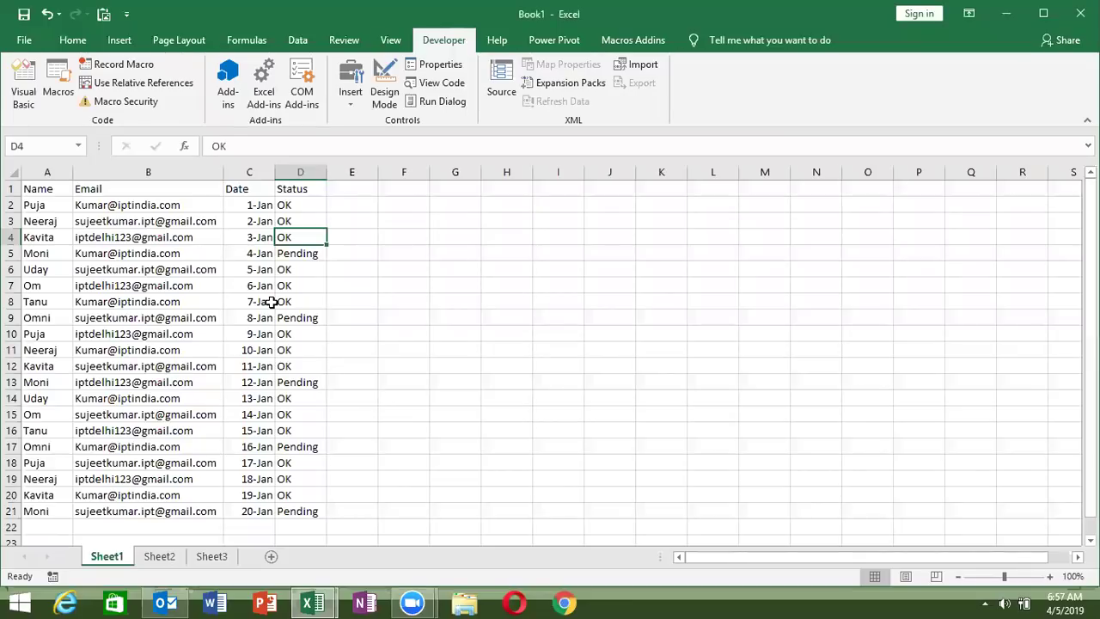
Set the recipient line to .to = Range("B" & i).Value.
{"action": "key", "text": "Left"}
{"action": "key", "text": "Left"}
{"action": "key", "text": "Left"}
{"action": "key", "text": "Right"}
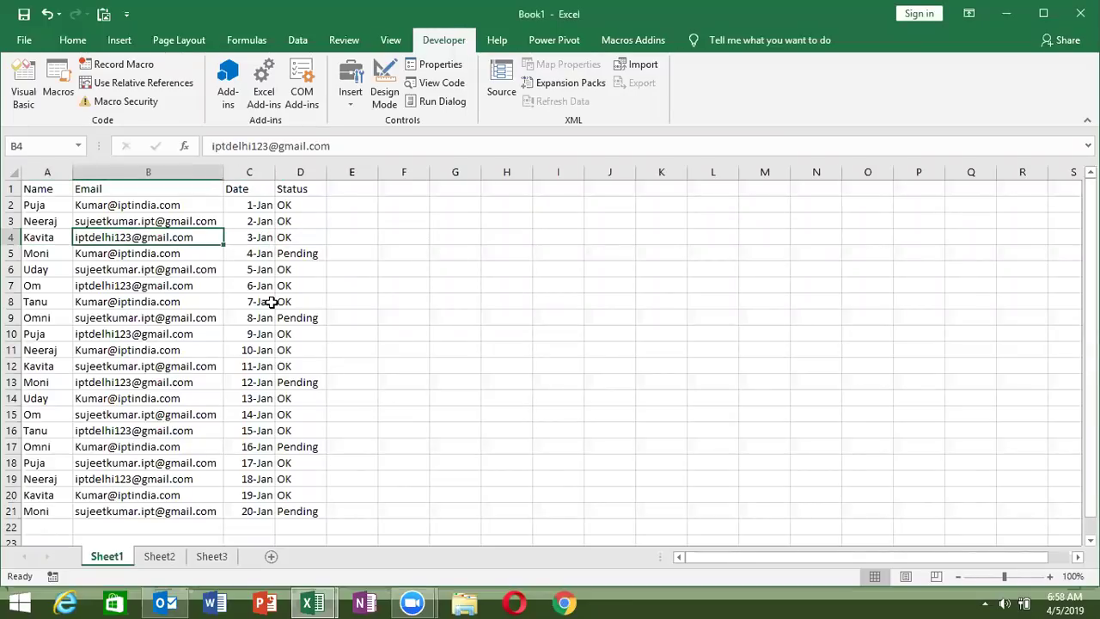
{"action": "key", "text": "alt+F11"}
{"action": "type", "text": "range("}
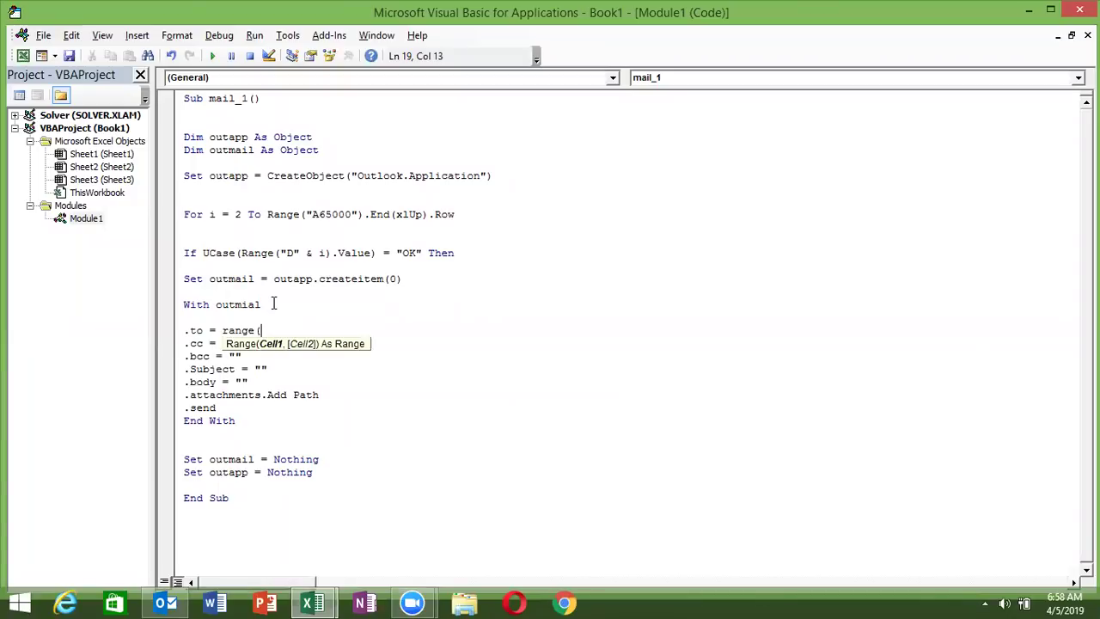
{"action": "type", "text": "\"A"}
{"action": "key", "text": "BackSpace"}
{"action": "type", "text": "B"}
{"action": "type", "text": "\""}
{"action": "type", "text": "& i"}
{"action": "type", "text": ")/"}
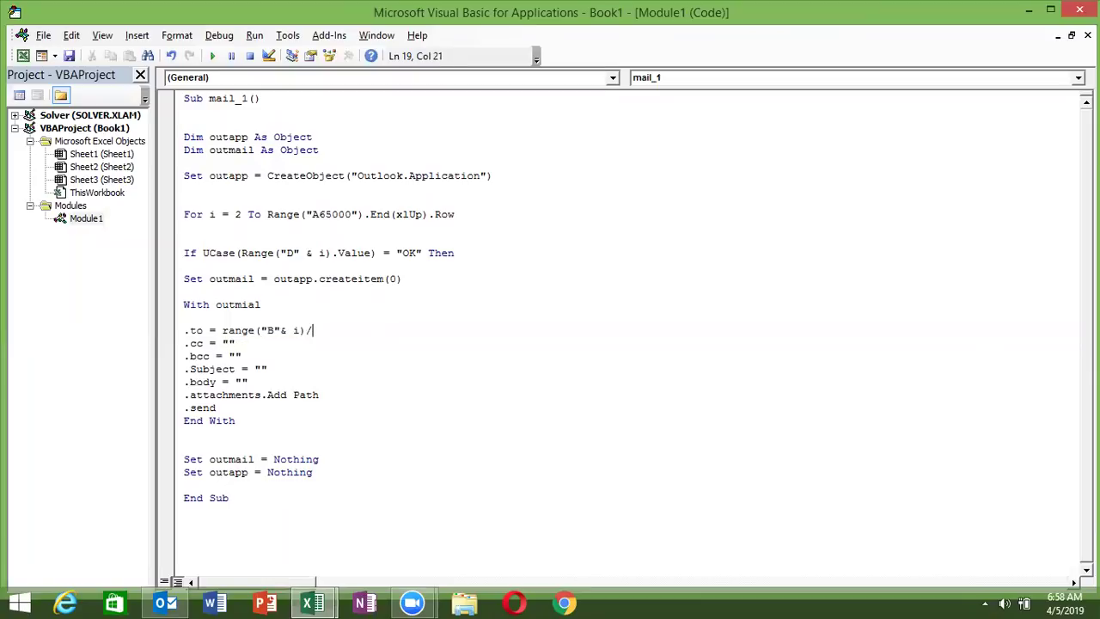
{"action": "key", "text": "BackSpace"}
{"action": "type", "text": "."}
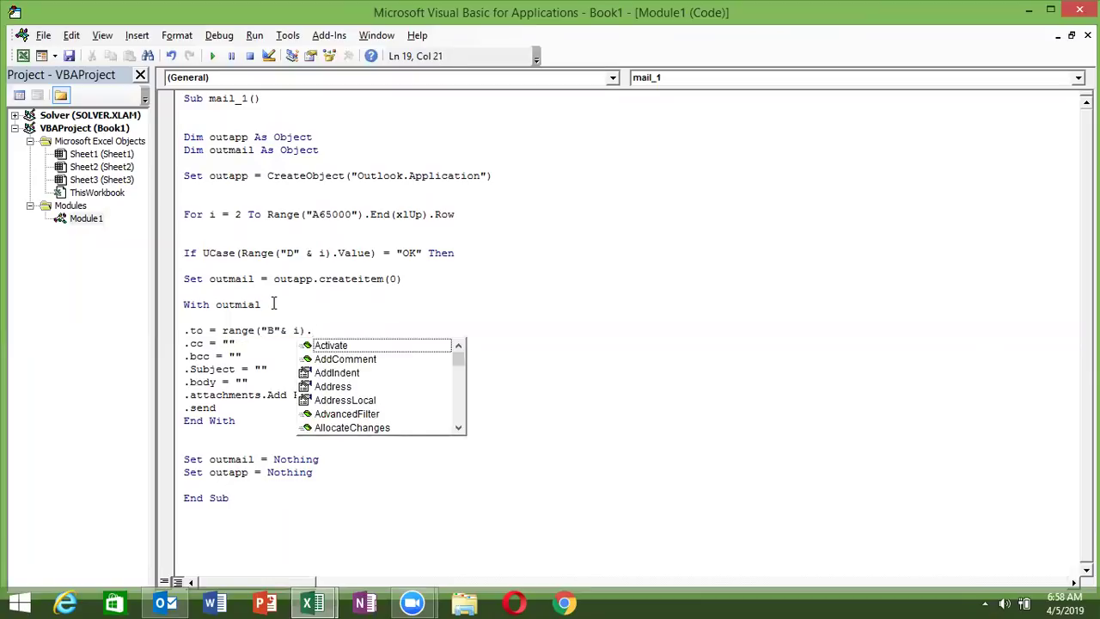
{"action": "type", "text": "v"}
{"action": "key", "text": "Tab"}
{"action": "type", "text": "="}
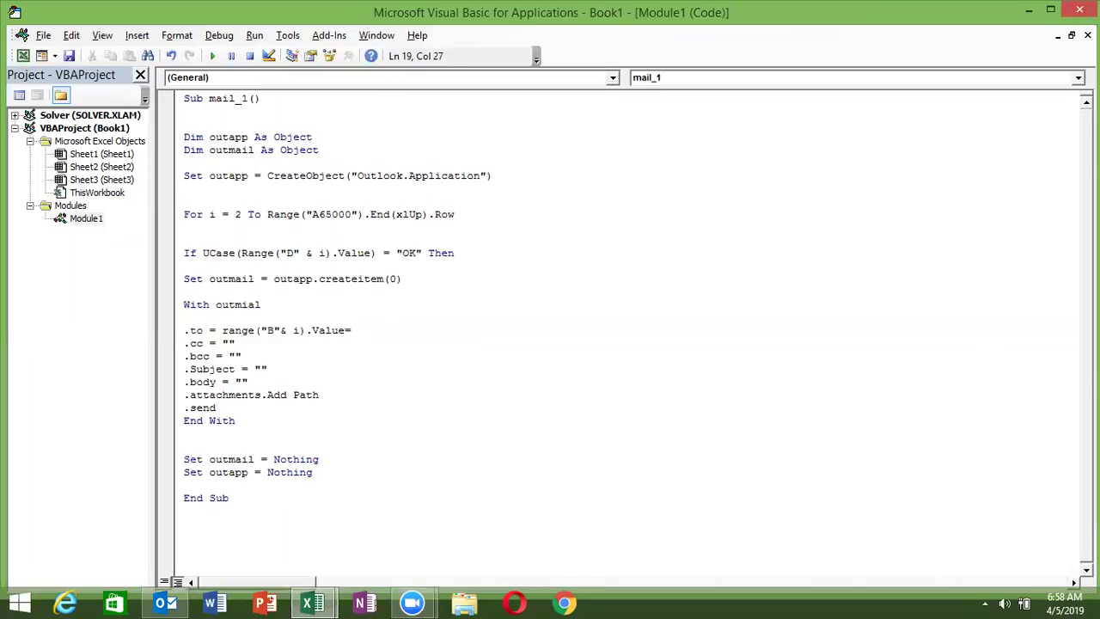
{"action": "key", "text": "BackSpace"}
{"action": "key", "text": "Down"}
{"action": "key", "text": "Down"}
{"action": "key", "text": "Down"}
{"action": "key", "text": "Down"}
Type Test between the .Subject quotes.
{"action": "key", "text": "Home"}
{"action": "key", "text": "Up"}
{"action": "left_click", "coordinate": [268, 368]}
{"action": "key", "text": "Left"}
{"action": "type", "text": "Te"}
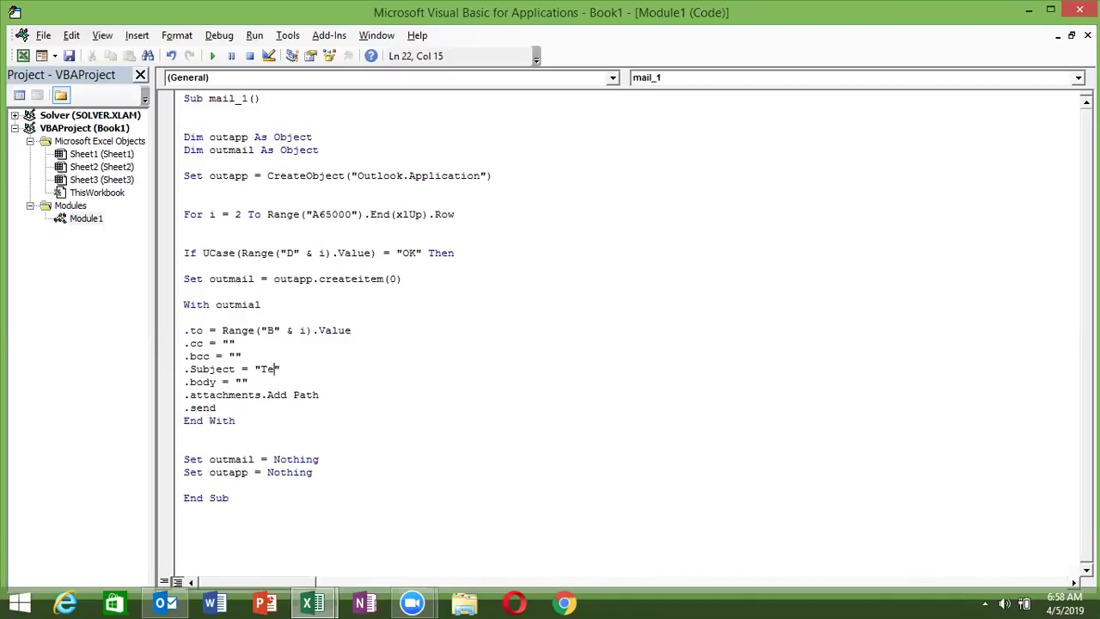
{"action": "type", "text": "st"}
{"action": "key", "text": "Up"}
{"action": "key", "text": "Up"}
{"action": "key", "text": "Up"}
{"action": "key", "text": "End"}
{"action": "type", "text": "m,"}
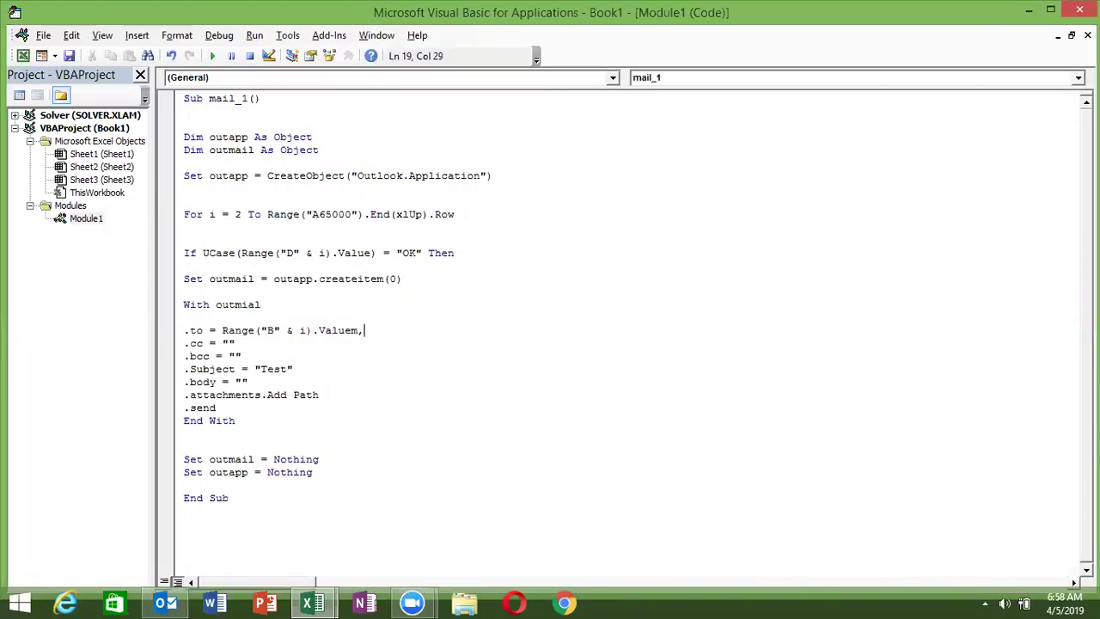
Start the body as "Hi" & vbNewLine & "Please find the Attachement ".
{"action": "key", "text": "BackSpace"}
{"action": "key", "text": "Down"}
{"action": "key", "text": "Down"}
{"action": "key", "text": "Down"}
{"action": "key", "text": "Down"}
{"action": "key", "text": "BackSpace"}
{"action": "type", "text": "Hi\" "}
{"action": "type", "text": "&"}
{"action": "type", "text": "vbnewline & \"Pleas"}
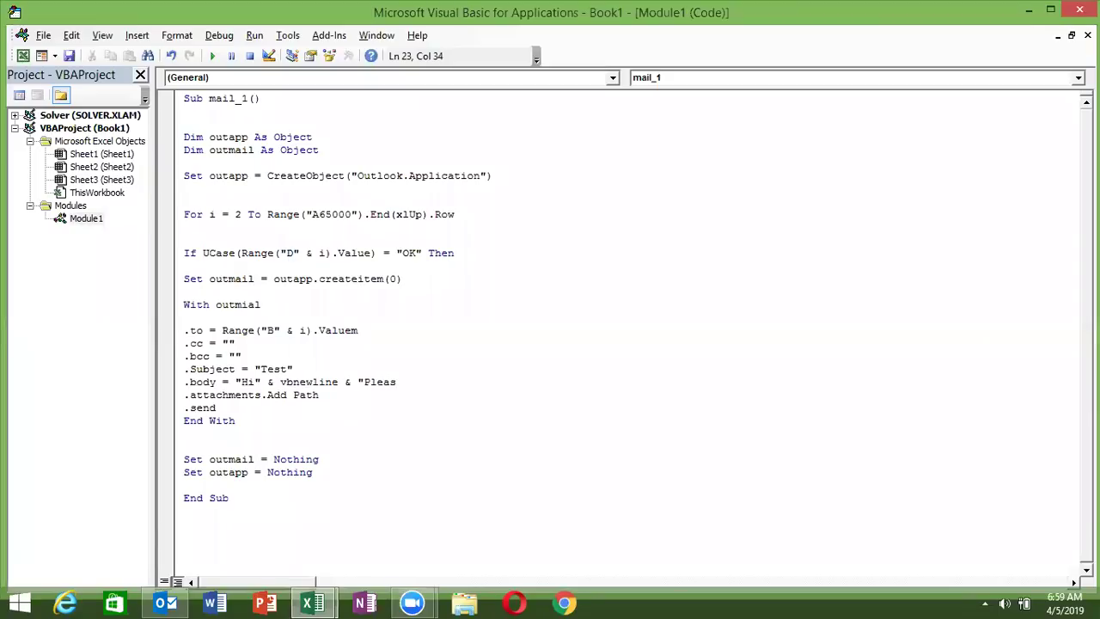
{"action": "type", "text": "e "}
{"action": "type", "text": "find "}
{"action": "type", "text": "the Attachement for"}
{"action": "key", "text": "BackSpace"}
{"action": "key", "text": "BackSpace"}
{"action": "key", "text": "BackSpace"}
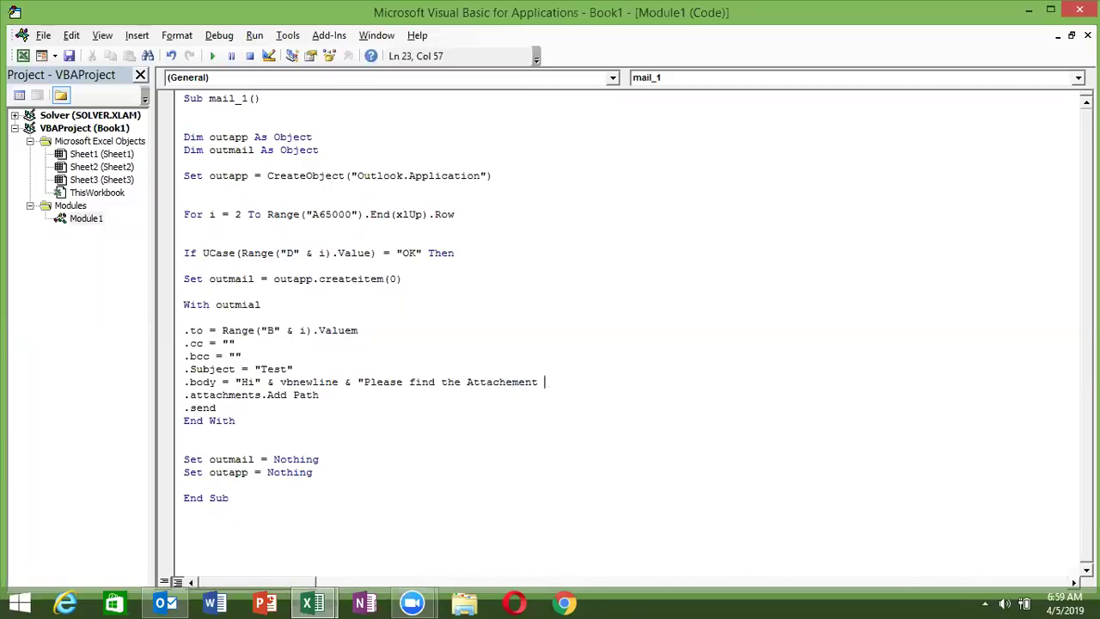
Append "thanks & Regards" and the sender's name to the body, each on a new line.
{"action": "type", "text": "\" "}
{"action": "type", "text": "& vbn"}
{"action": "type", "text": "ewline "}
{"action": "type", "text": "& \"thanks & "}
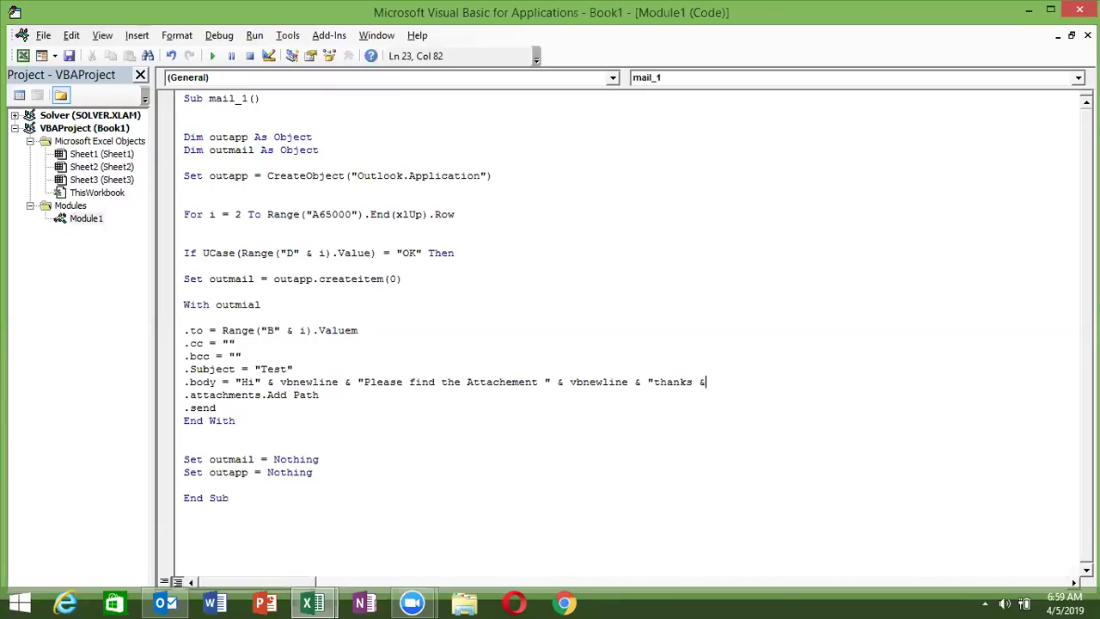
{"action": "type", "text": "Regards\""}
{"action": "type", "text": " & vbnew"}
{"action": "key", "text": "BackSpace"}
{"action": "type", "text": "line &"}
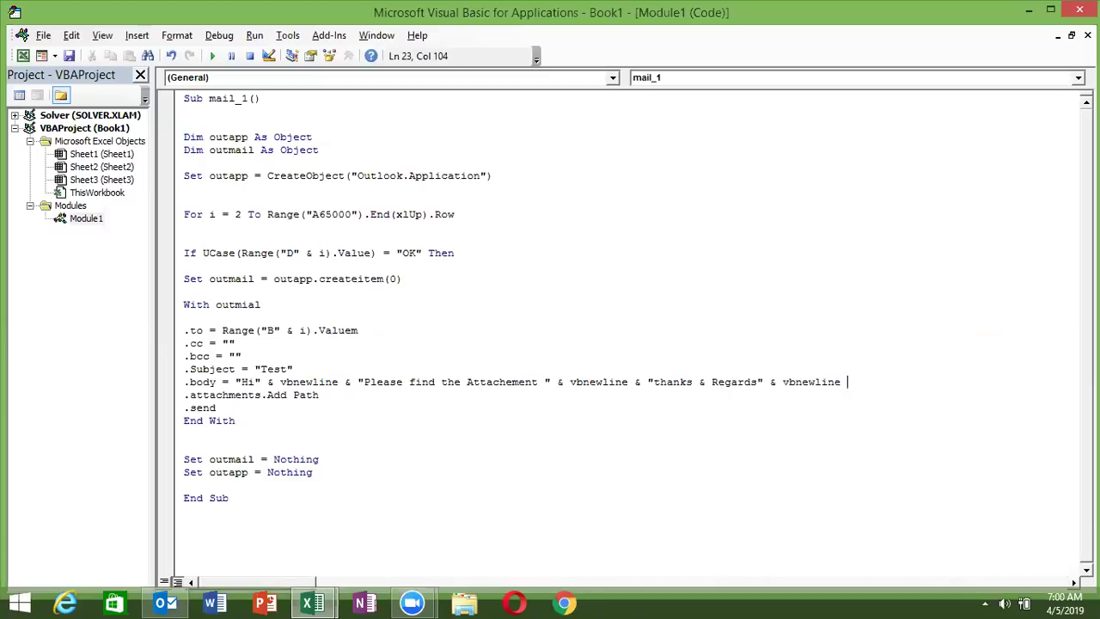
{"action": "key", "text": "BackSpace"}
{"action": "type", "text": "& \"Sujeet Kumar\""}
{"action": "left_click", "coordinate": [319, 394]}
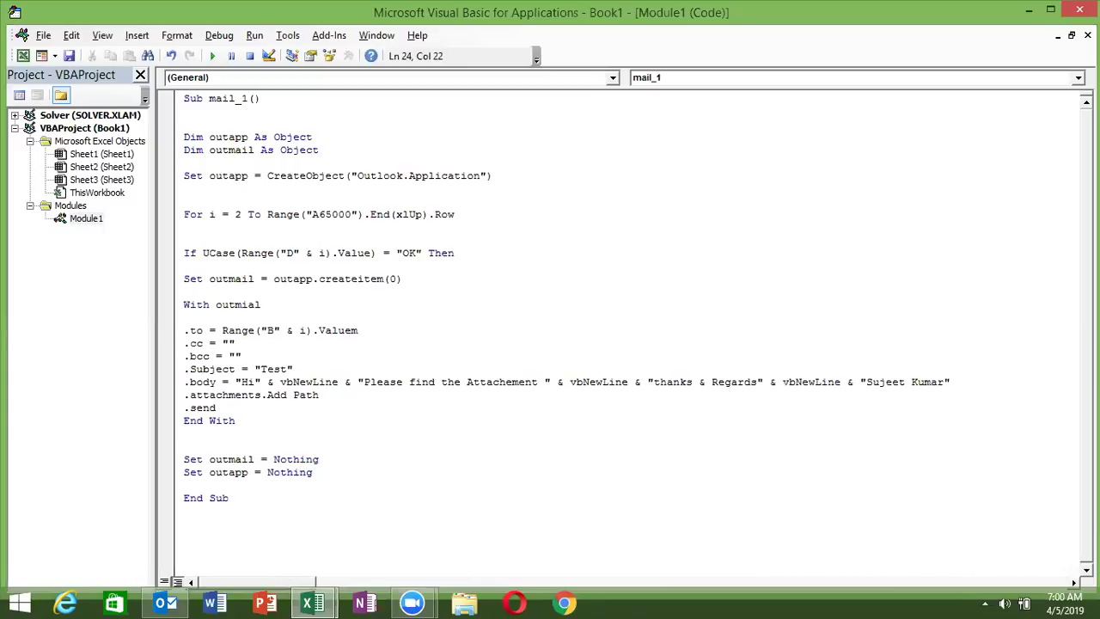
Comment out the .attachments.Add Path line with an apostrophe.
{"action": "key", "text": "Left"}
{"action": "key", "text": "Left"}
{"action": "key", "text": "Left"}
{"action": "key", "text": "Left"}
{"action": "key", "text": "Left"}
{"action": "key", "text": "Left"}
{"action": "key", "text": "Left"}
{"action": "key", "text": "Left"}
{"action": "type", "text": "'"}
{"action": "key", "text": "Down"}
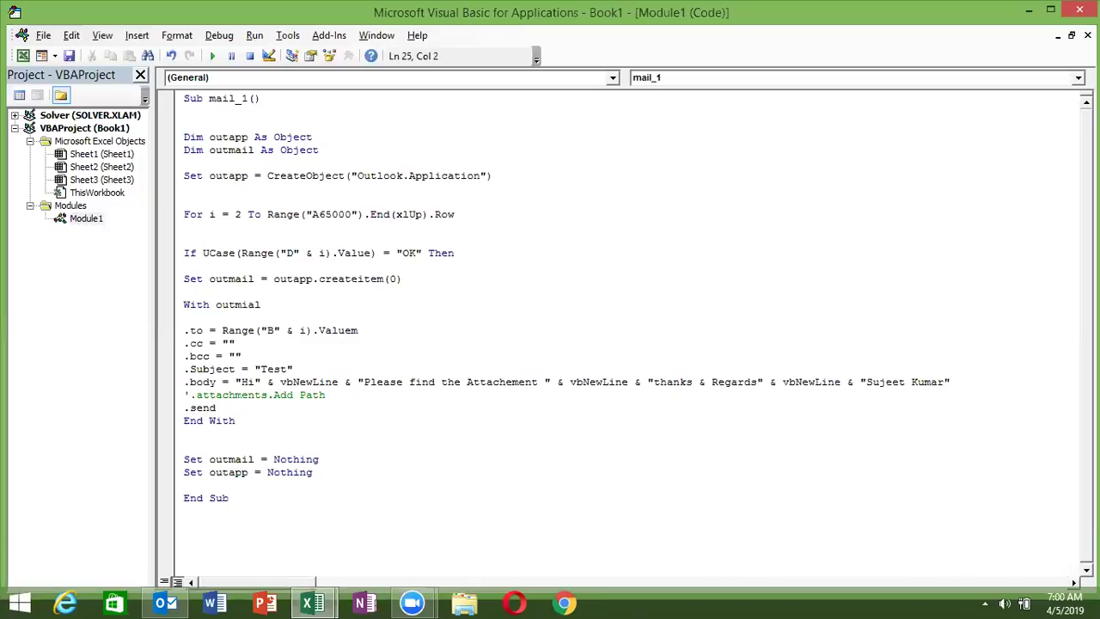
Append & vbTab & Range("A" & i).Value after "Hi" in the .body line.
{"action": "key", "text": "Up"}
{"action": "key", "text": "Up"}
{"action": "key", "text": "Down"}
{"action": "key", "text": "Down"}
{"action": "key", "text": "Down"}
{"action": "key", "text": "Down"}
{"action": "key", "text": "Down"}
{"action": "key", "text": "Down"}
{"action": "key", "text": "Up"}
{"action": "key", "text": "Up"}
{"action": "key", "text": "Up"}
{"action": "key", "text": "Up"}
{"action": "key", "text": "Right"}
{"action": "key", "text": "Right"}
{"action": "key", "text": "Right"}
{"action": "key", "text": "Right"}
{"action": "key", "text": "Right"}
{"action": "key", "text": "Up"}
{"action": "key", "text": "Up"}
{"action": "key", "text": "Right"}
{"action": "key", "text": "Right"}
{"action": "key", "text": "Right"}
{"action": "key", "text": "Right"}
{"action": "key", "text": "Down"}
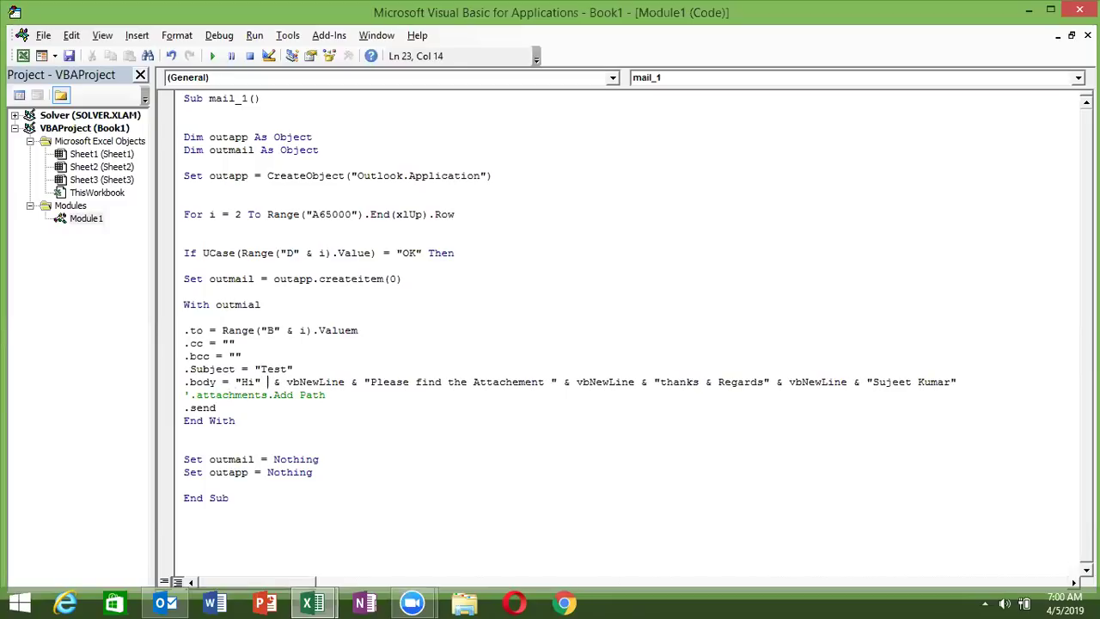
{"action": "type", "text": "& vbta"}
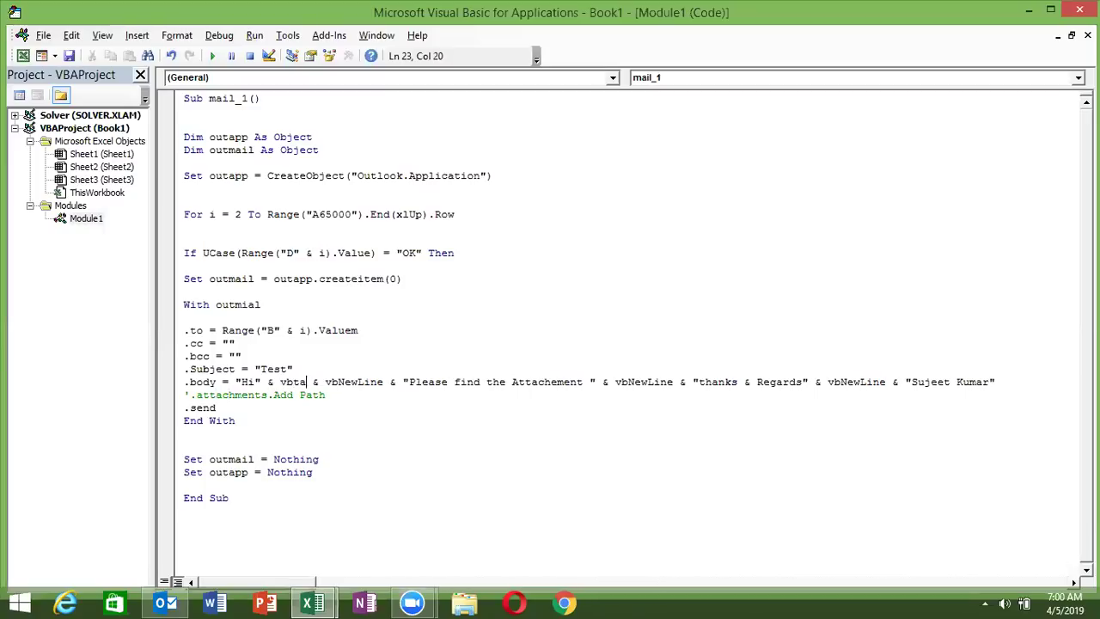
{"action": "type", "text": "b & range(\"A\""}
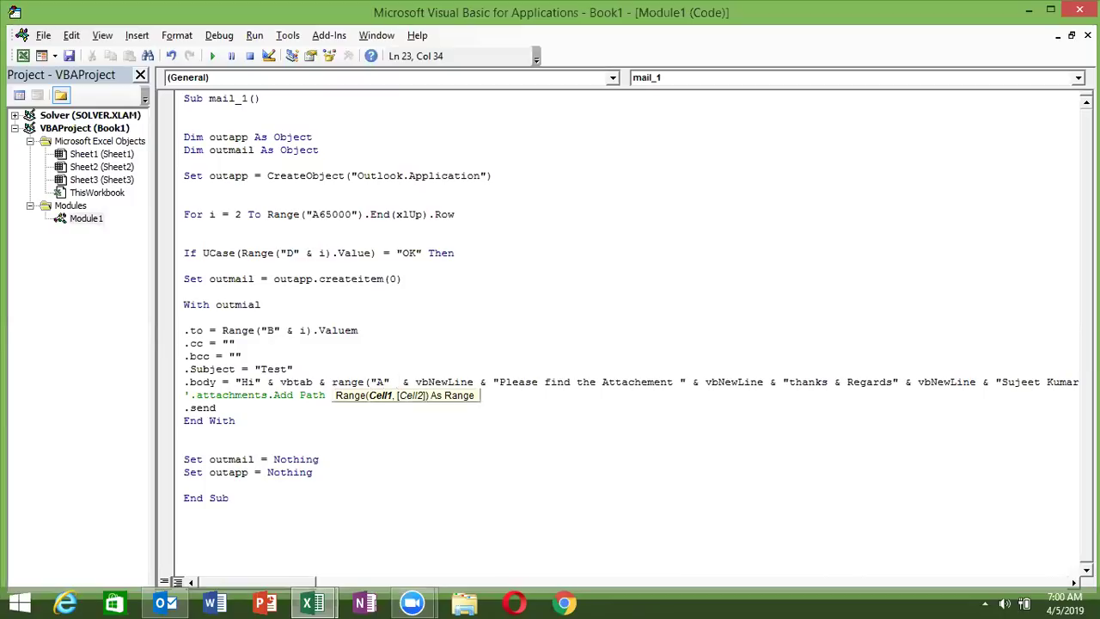
{"action": "type", "text": " &"}
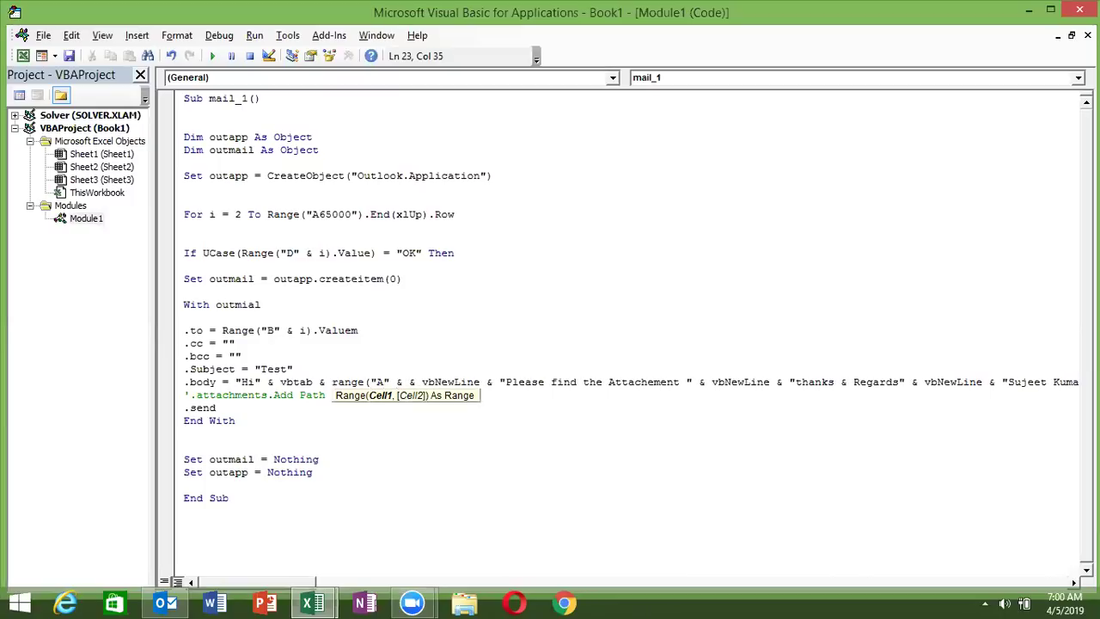
{"action": "type", "text": "i"}
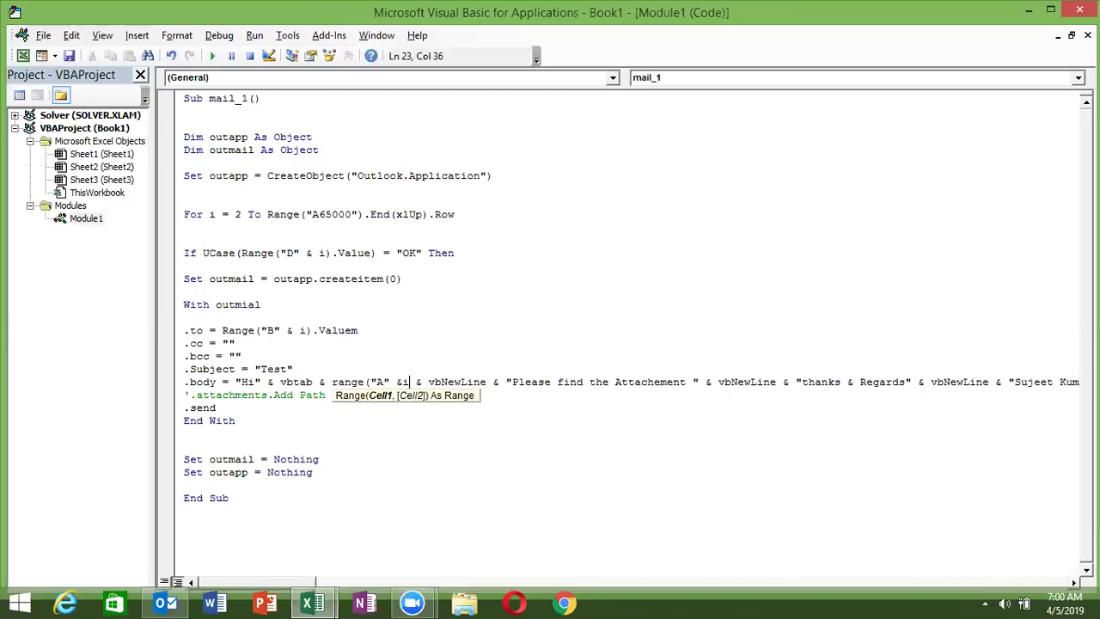
{"action": "type", "text": ").Value"}
{"action": "key", "text": "Down"}
{"action": "key", "text": "Down"}
{"action": "key", "text": "Down"}
{"action": "key", "text": "Down"}
{"action": "key", "text": "Down"}
{"action": "key", "text": "Down"}
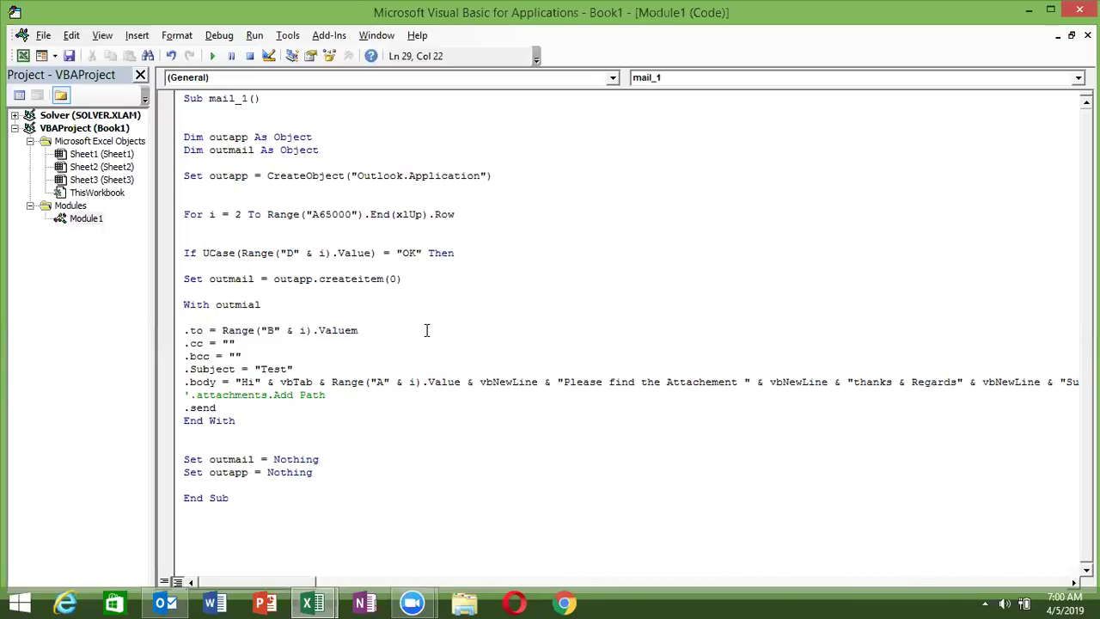
Add Next i to close the loop, removing the blank line above it and adding one below.
{"action": "key", "text": "Up"}
{"action": "type", "text": "next i"}
{"action": "key", "text": "Up"}
{"action": "key", "text": "Delete"}
{"action": "key", "text": "Down"}
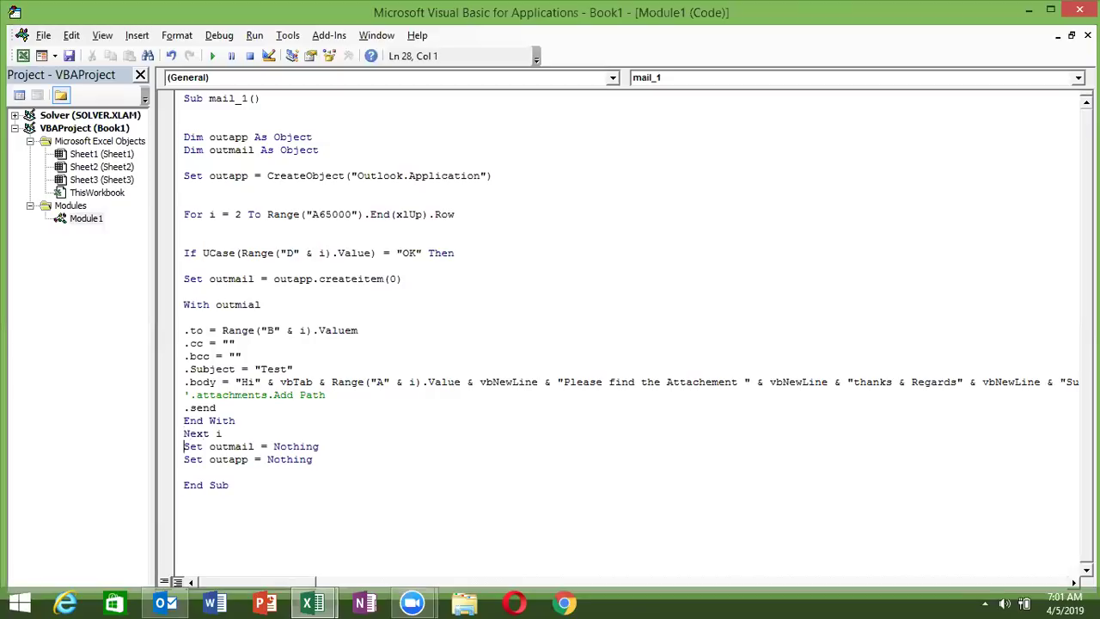
{"action": "key", "text": "Return"}
Select the Set outmail = Nothing cleanup line below the CreateObject line.
{"action": "key", "text": "Up"}
{"action": "key", "text": "Up"}
{"action": "key", "text": "Up"}
{"action": "key", "text": "Up"}
{"action": "key", "text": "Up"}
{"action": "key", "text": "Up"}
{"action": "key", "text": "Up"}
{"action": "key", "text": "Up"}
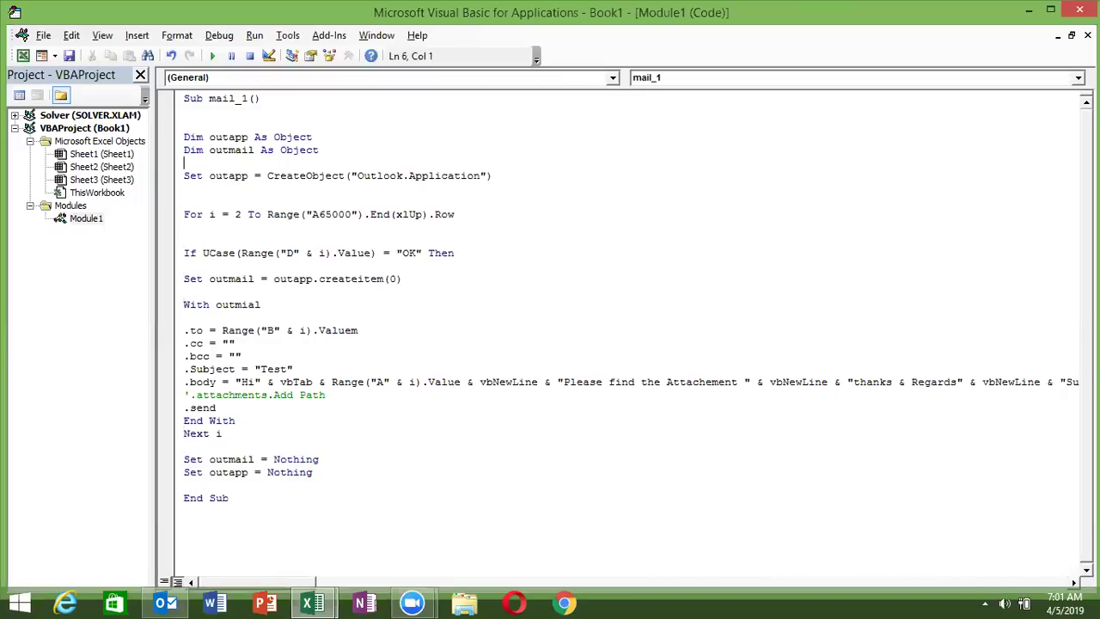
{"action": "key", "text": "shift+End"}
{"action": "key", "text": "Down"}
{"action": "key", "text": "Down"}
{"action": "key", "text": "Up"}
{"action": "key", "text": "Up"}
{"action": "key", "text": "shift+Up"}
{"action": "key", "text": "Down"}
{"action": "key", "text": "Down"}
{"action": "key", "text": "Down"}
{"action": "key", "text": "Down"}
{"action": "key", "text": "Down"}
{"action": "key", "text": "Down"}
{"action": "key", "text": "Down"}
{"action": "key", "text": "Down"}
{"action": "key", "text": "Up"}
{"action": "key", "text": "Down"}
{"action": "key", "text": "shift+Down"}
{"action": "key", "text": "shift+Down"}
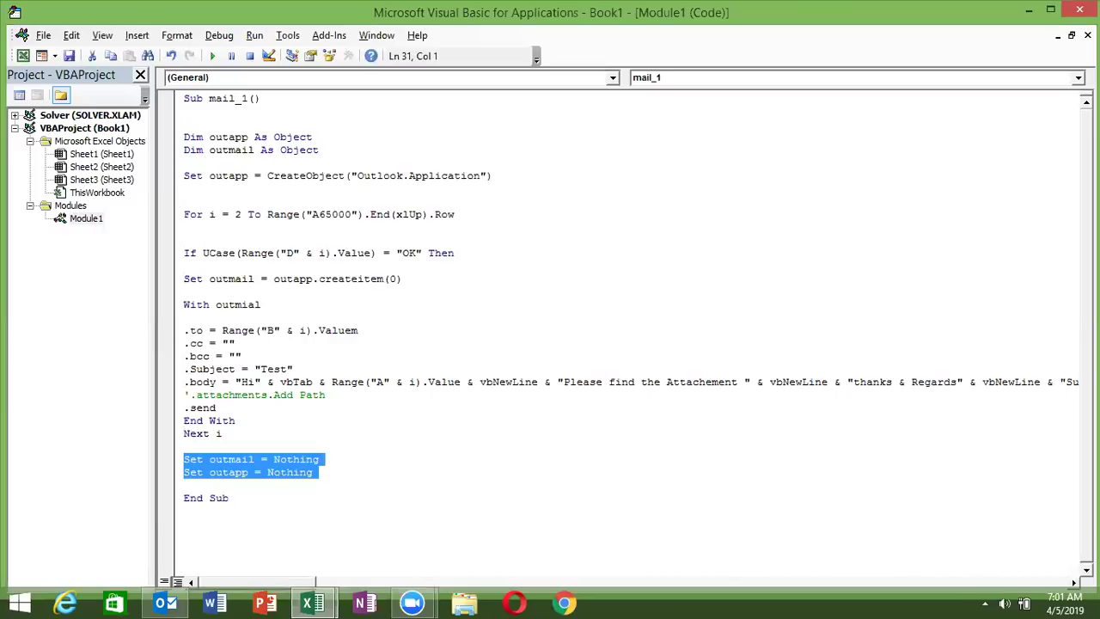
Mark the two Nothing cleanup lines, then return to the start of Next i.
{"action": "left_click", "coordinate": [184, 446]}
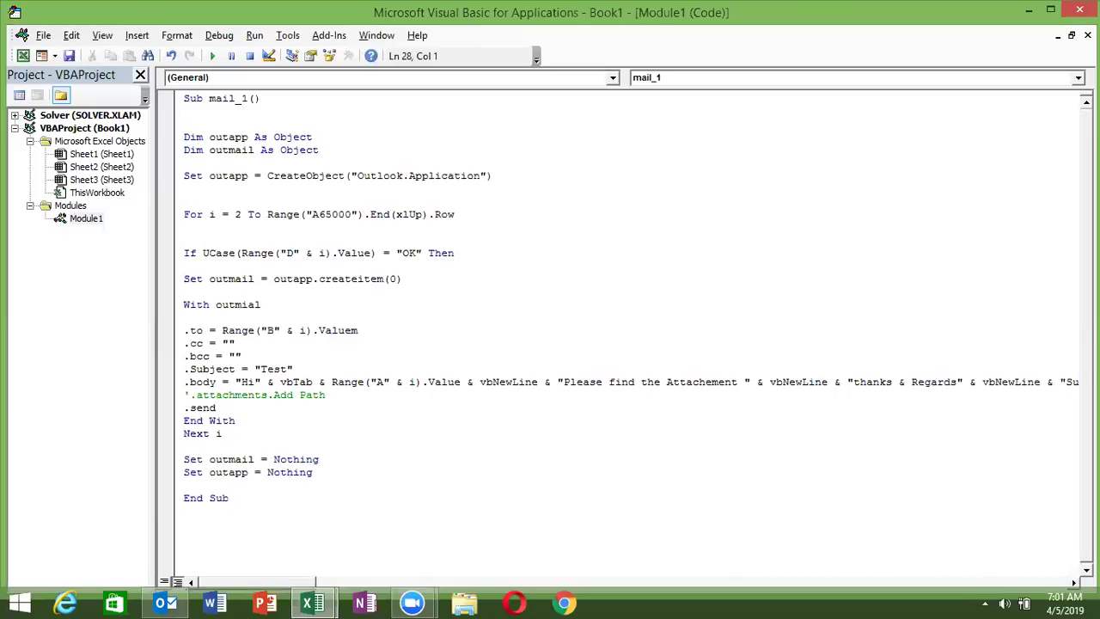
{"action": "key", "text": "Down"}
{"action": "key", "text": "Down"}
{"action": "key", "text": "shift+Down"}
{"action": "key", "text": "shift+Down"}
{"action": "left_click", "coordinate": [184, 446]}
{"action": "left_click", "coordinate": [184, 433]}
{"action": "left_click", "coordinate": [424, 267]}
{"action": "left_click", "coordinate": [348, 483]}
{"action": "mouse_move", "coordinate": [348, 483]}
{"action": "left_mouse_down"}
{"action": "mouse_move", "coordinate": [173, 447]}
{"action": "mouse_move", "coordinate": [173, 471]}
{"action": "mouse_move", "coordinate": [178, 457]}
{"action": "left_mouse_up"}
{"action": "left_click", "coordinate": [273, 202]}
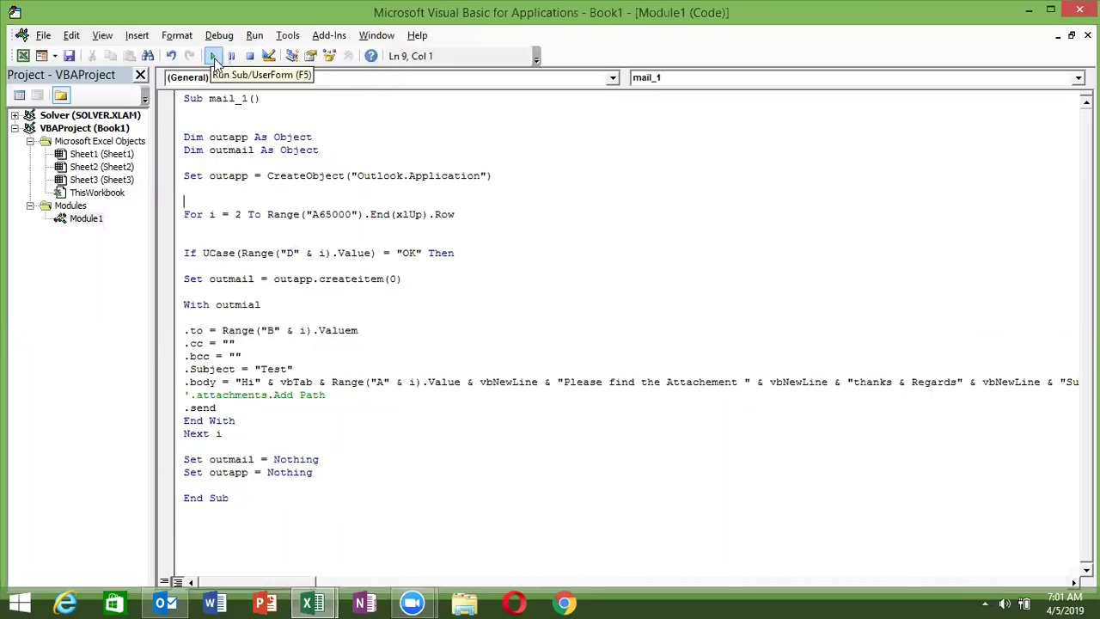
{"action": "key", "text": "alt+Tab"}
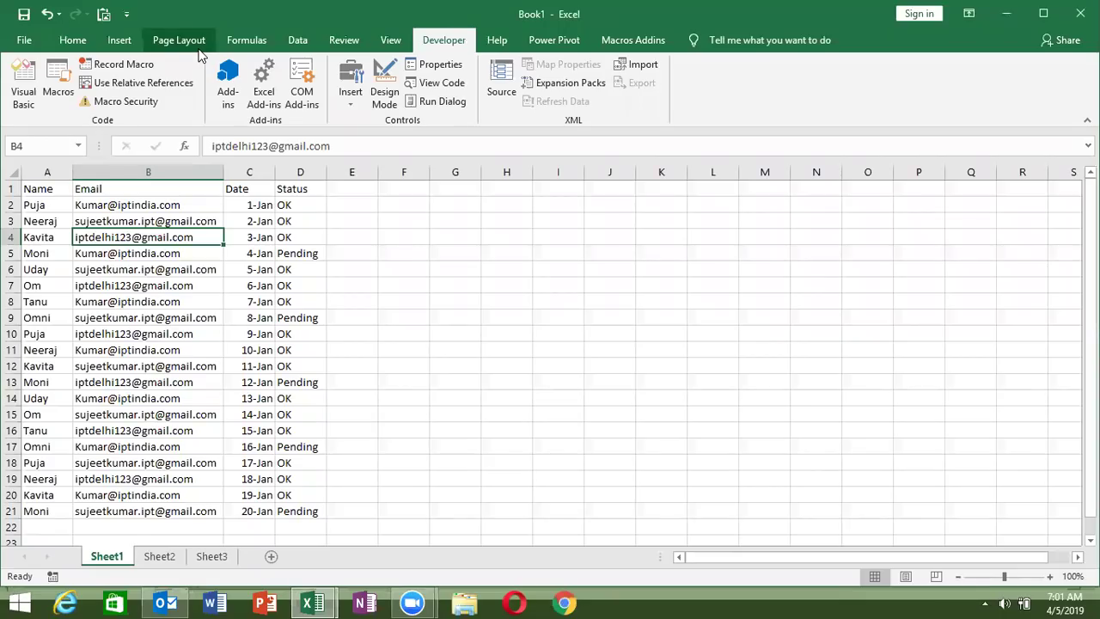
{"action": "key", "text": "alt+Tab"}
{"action": "left_click_drag", "start_coordinate": [175, 138], "coordinate": [179, 206]}
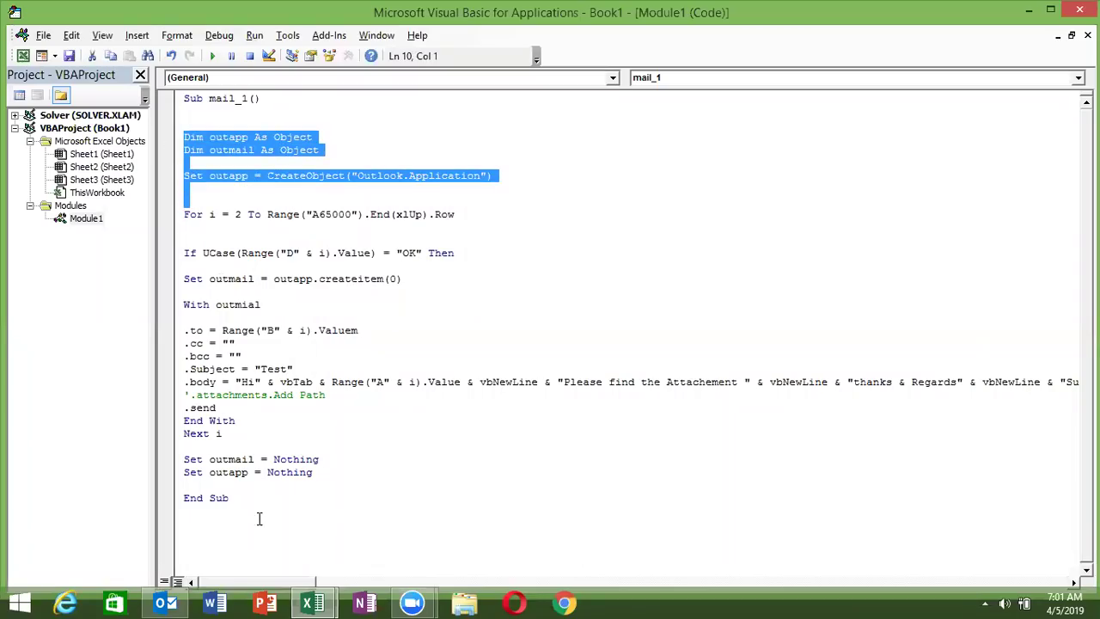
{"action": "mouse_move", "coordinate": [338, 482]}
{"action": "left_mouse_down"}
{"action": "mouse_move", "coordinate": [204, 445]}
{"action": "mouse_move", "coordinate": [180, 457]}
{"action": "left_mouse_up"}
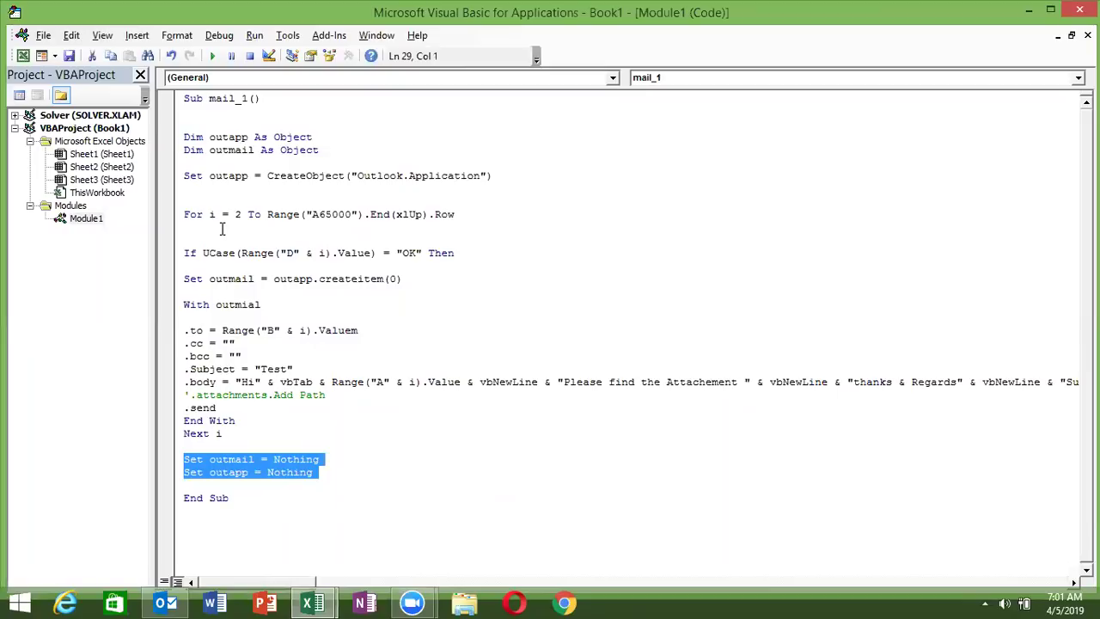
{"action": "left_click_drag", "start_coordinate": [325, 381], "coordinate": [281, 381]}
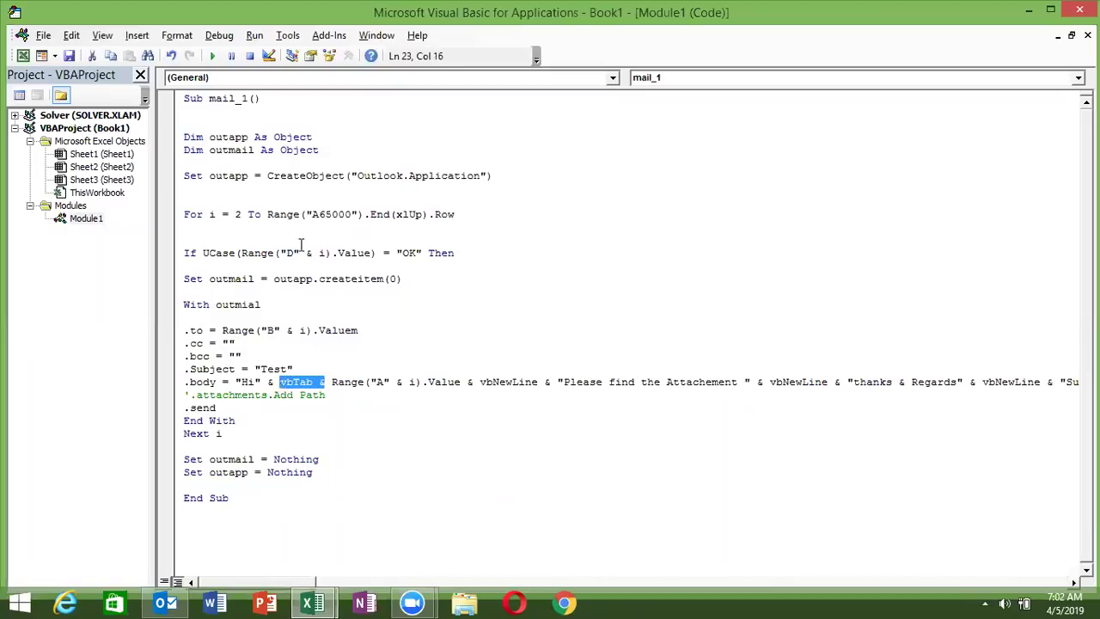
{"action": "left_click", "coordinate": [221, 239]}
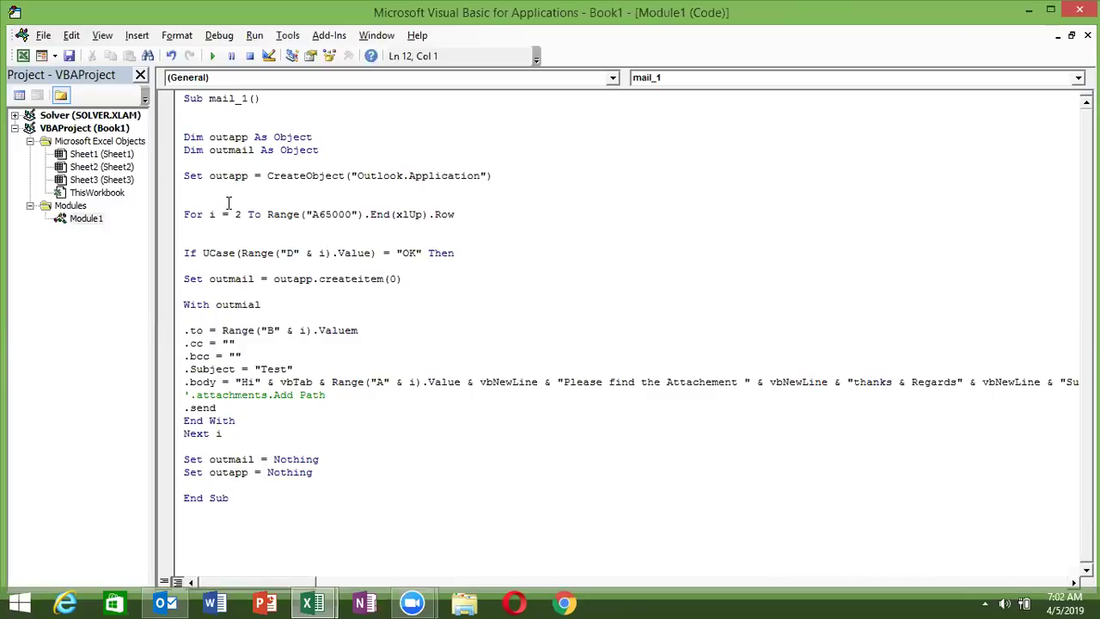
Run mail_1 and dismiss the Next without For compile error.
{"action": "left_click", "coordinate": [276, 203]}
{"action": "left_click", "coordinate": [212, 55]}
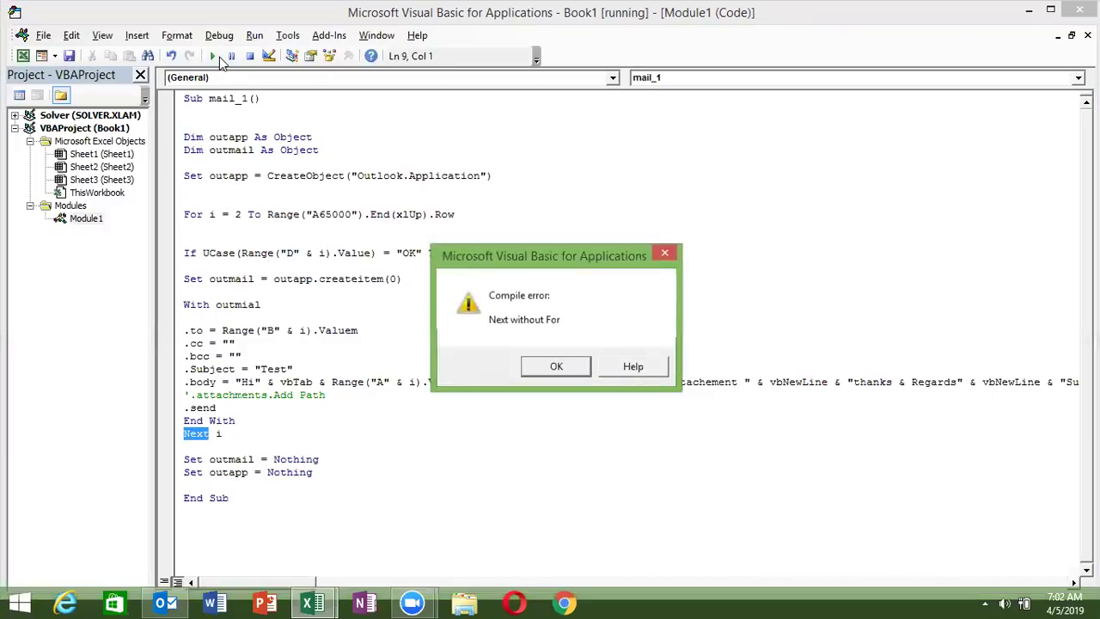
{"action": "left_click", "coordinate": [544, 368]}
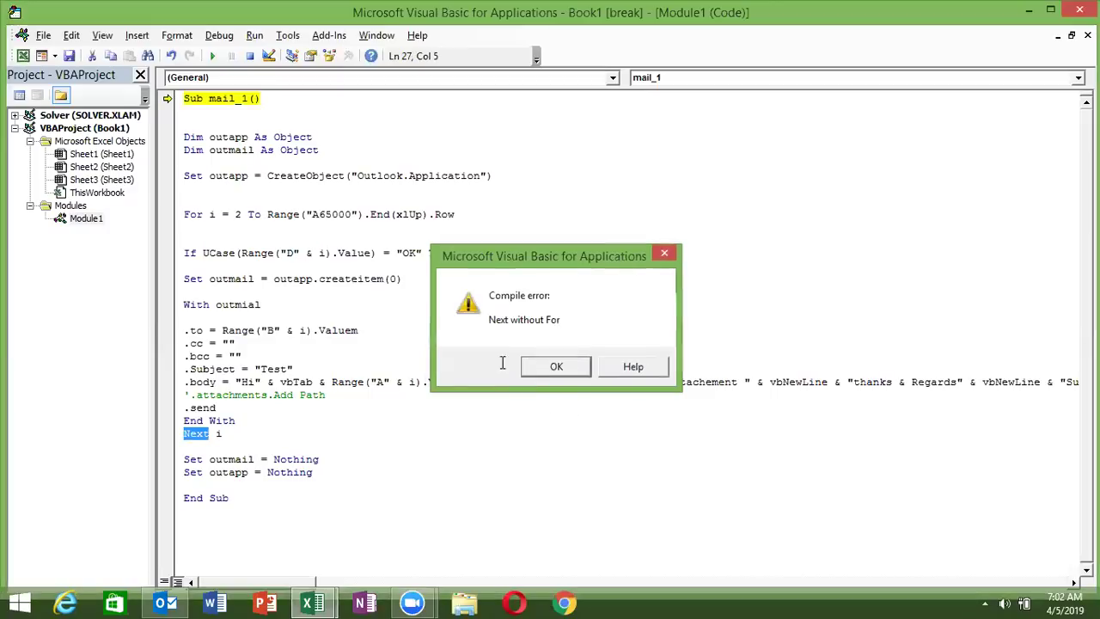
Add an End If line above Next i to close the If block.
{"action": "key", "text": "Home"}
{"action": "key", "text": "Return"}
{"action": "left_click", "coordinate": [184, 433]}
{"action": "type", "text": "f"}
{"action": "left_click", "coordinate": [222, 420]}
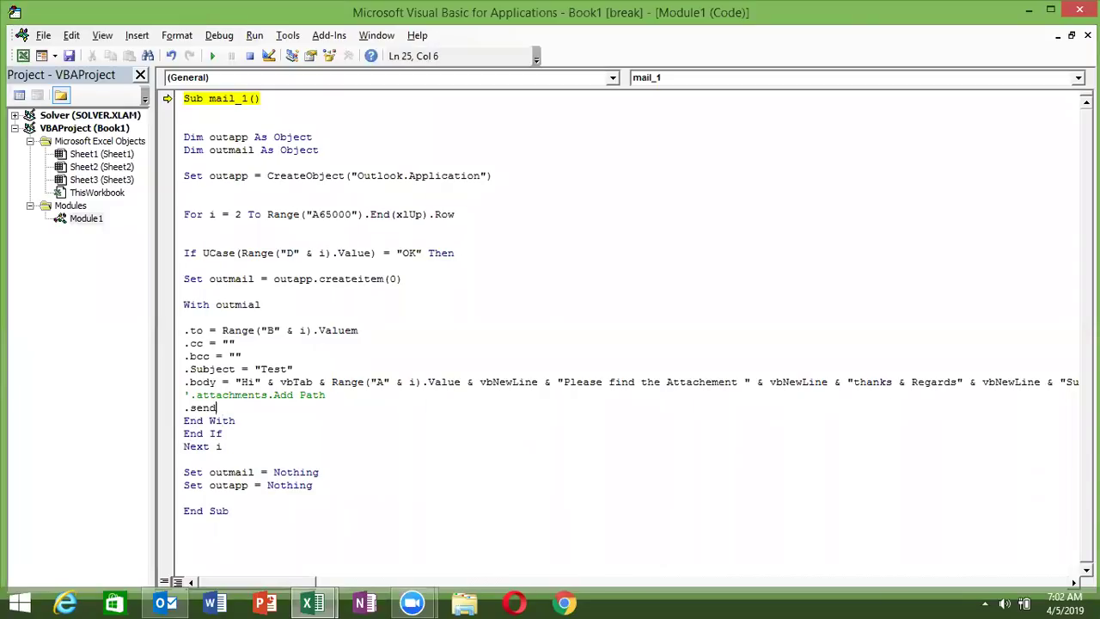
Correct With outmial to outmail and rerun mail_1, raising run-time error 438.
{"action": "key", "text": "Up"}
{"action": "key", "text": "Up"}
{"action": "key", "text": "Up"}
{"action": "key", "text": "BackSpace"}
{"action": "key", "text": "Up"}
{"action": "left_click", "coordinate": [211, 56]}
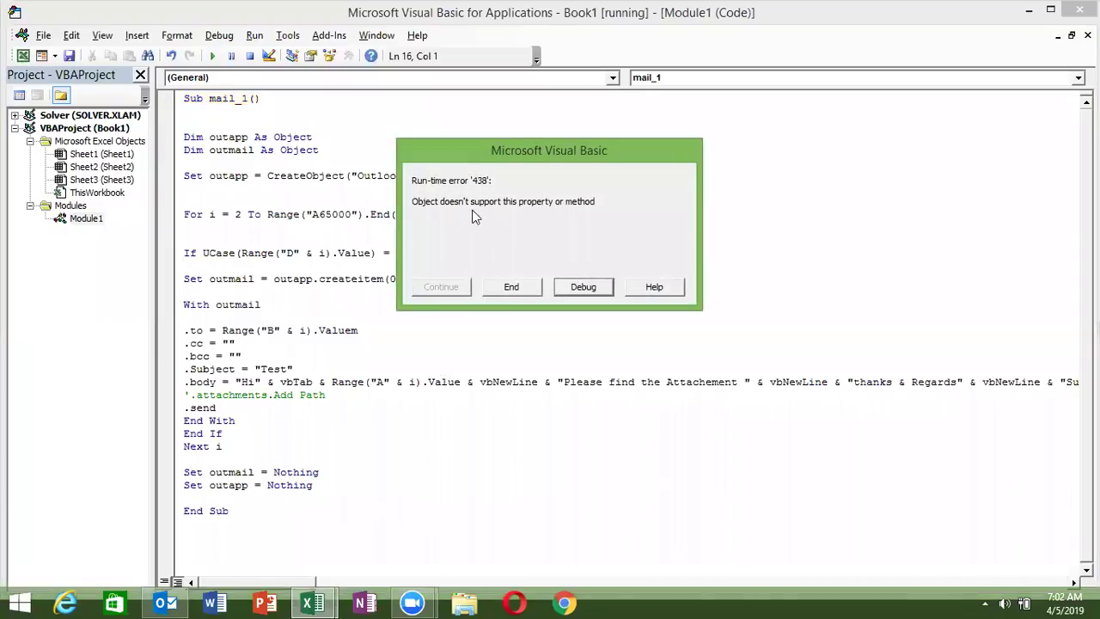
Dismiss error 438, rerun the macro, and use Debug to jump to the faulting line.
{"action": "left_click", "coordinate": [518, 294]}
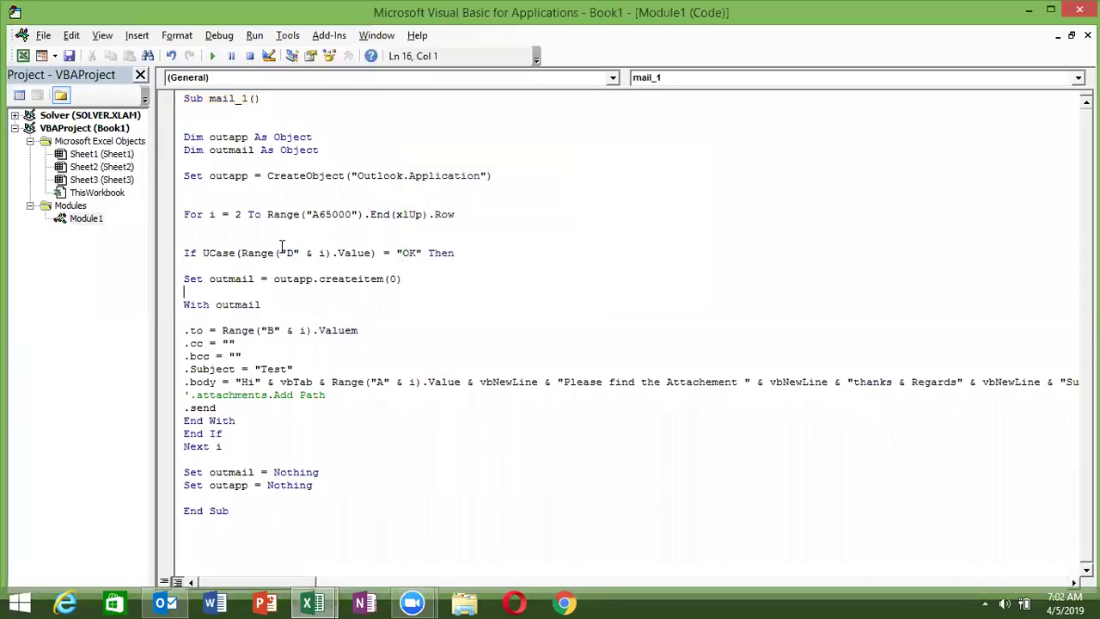
{"action": "left_click", "coordinate": [211, 56]}
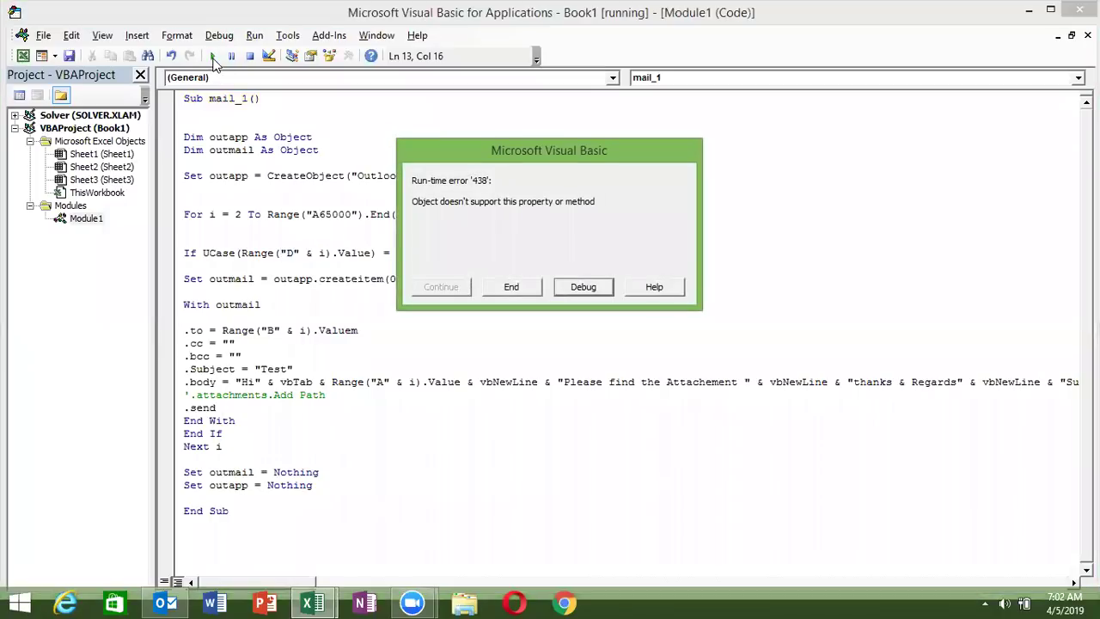
{"action": "left_click", "coordinate": [582, 288]}
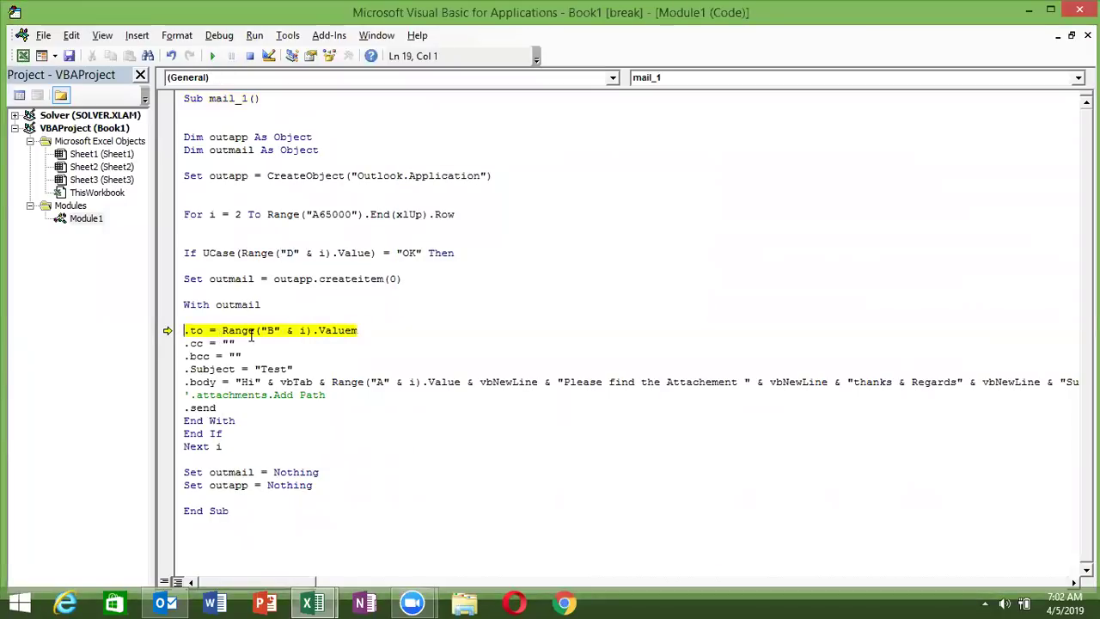
Delete the stray m after .Value on the .to line and rerun the macro.
{"action": "left_click", "coordinate": [368, 339]}
{"action": "left_click", "coordinate": [351, 330]}
{"action": "key", "text": "Delete"}
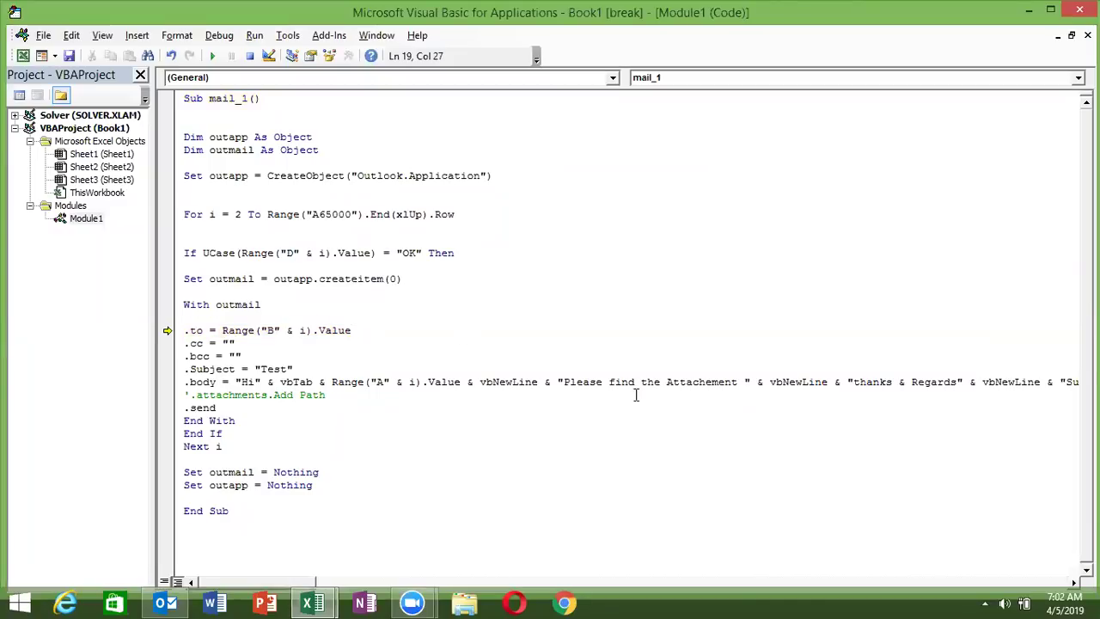
{"action": "left_click", "coordinate": [412, 356]}
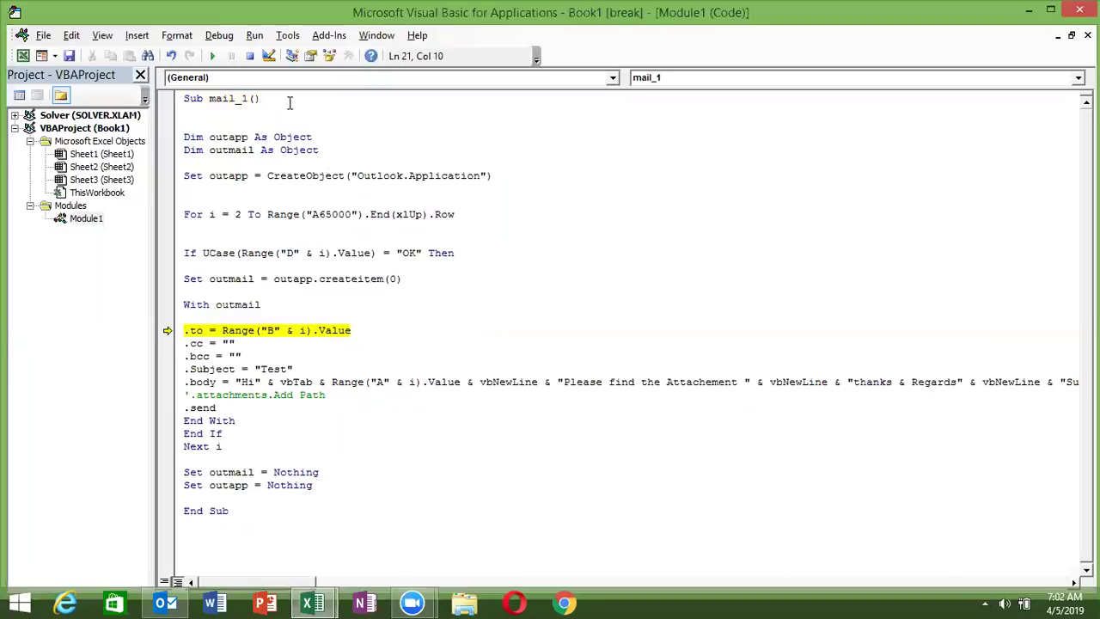
{"action": "left_click", "coordinate": [213, 55]}
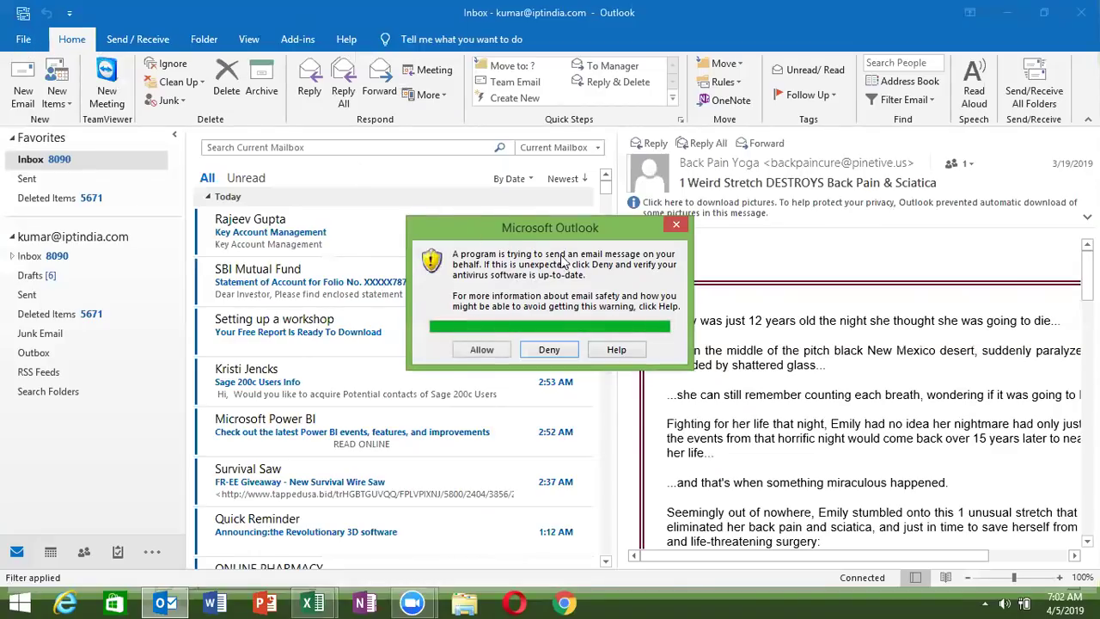
Allow all five Outlook send-permission prompts, then view the arrived Test email.
{"action": "left_click", "coordinate": [481, 349]}
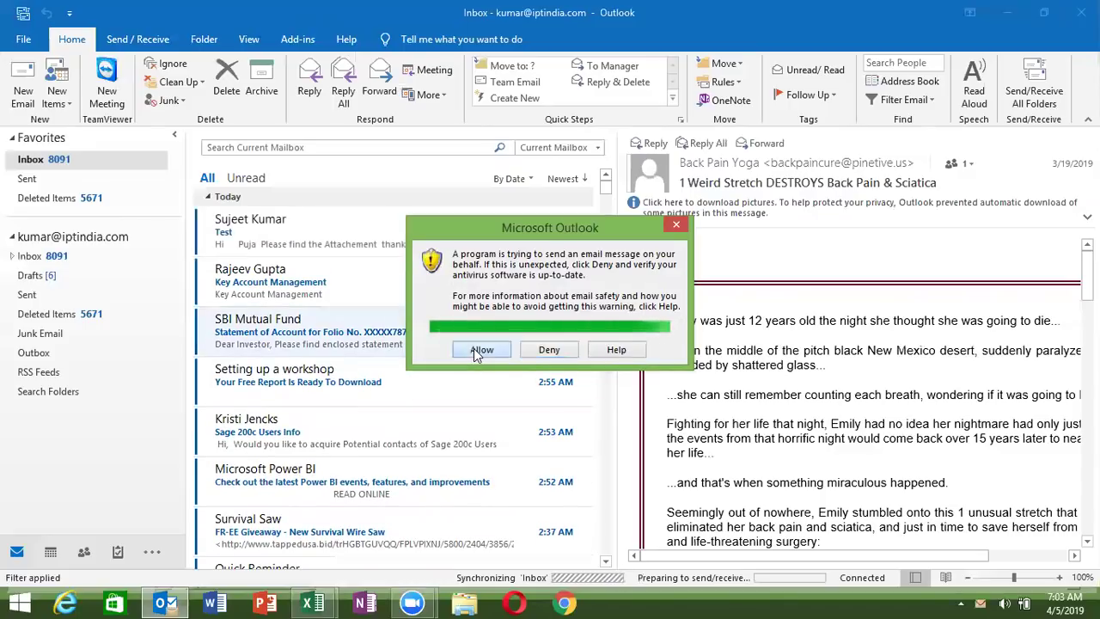
{"action": "left_click", "coordinate": [473, 348]}
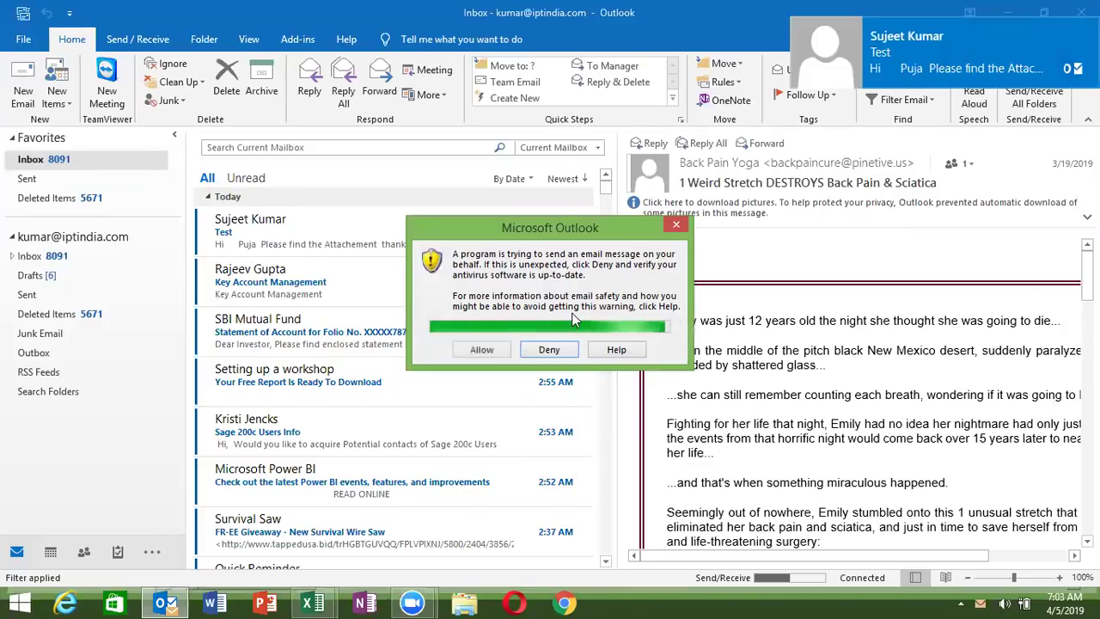
{"action": "left_click", "coordinate": [468, 350]}
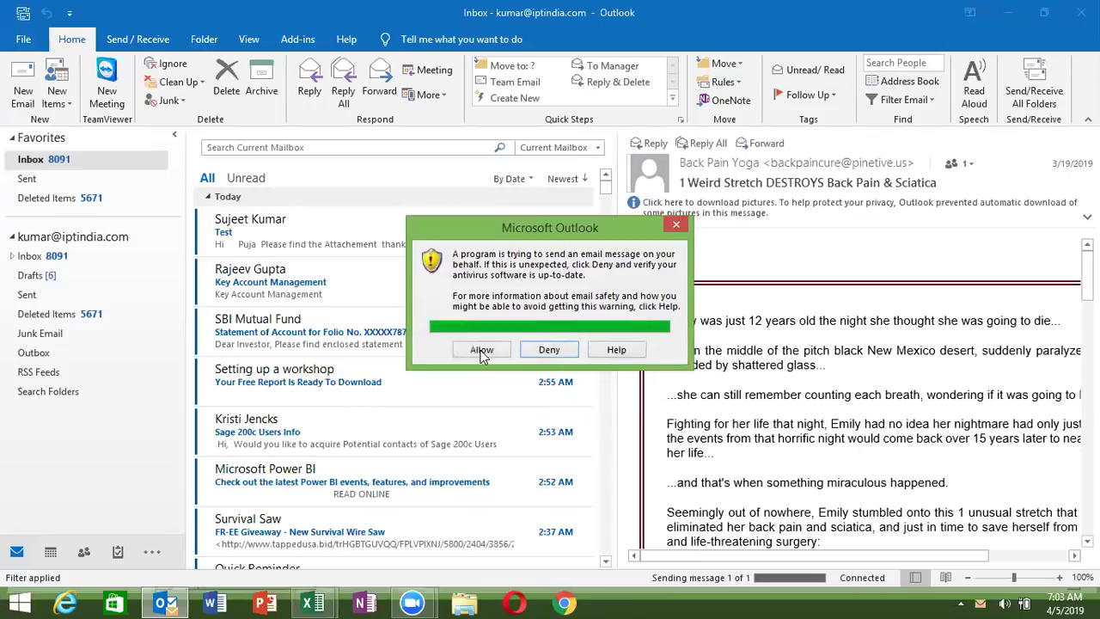
{"action": "left_click", "coordinate": [481, 349]}
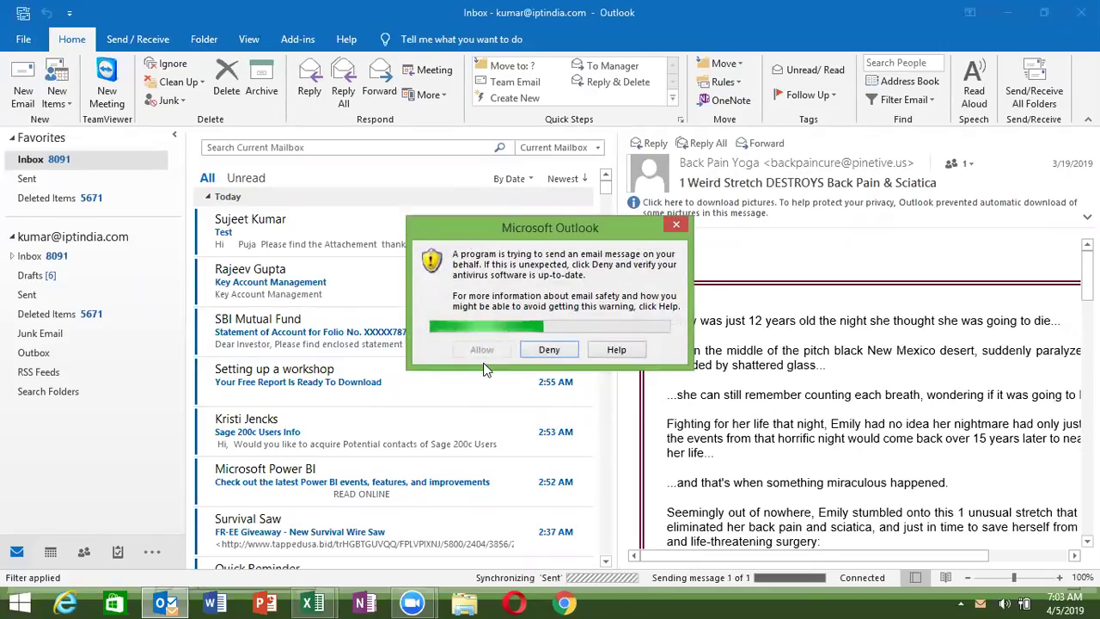
{"action": "left_click", "coordinate": [481, 350]}
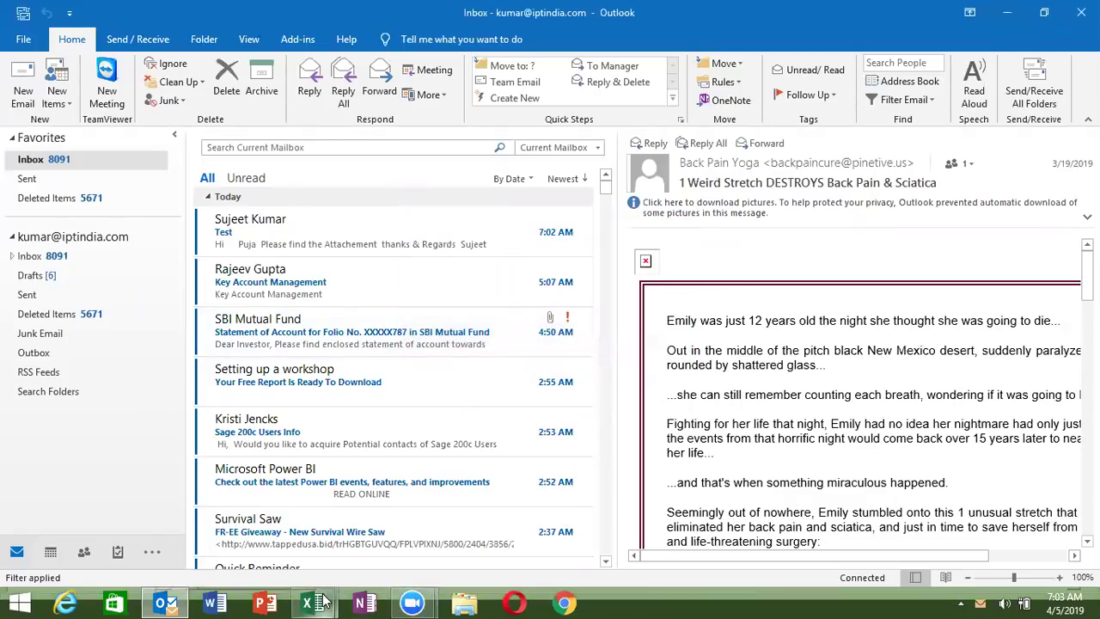
{"action": "left_click", "coordinate": [283, 238]}
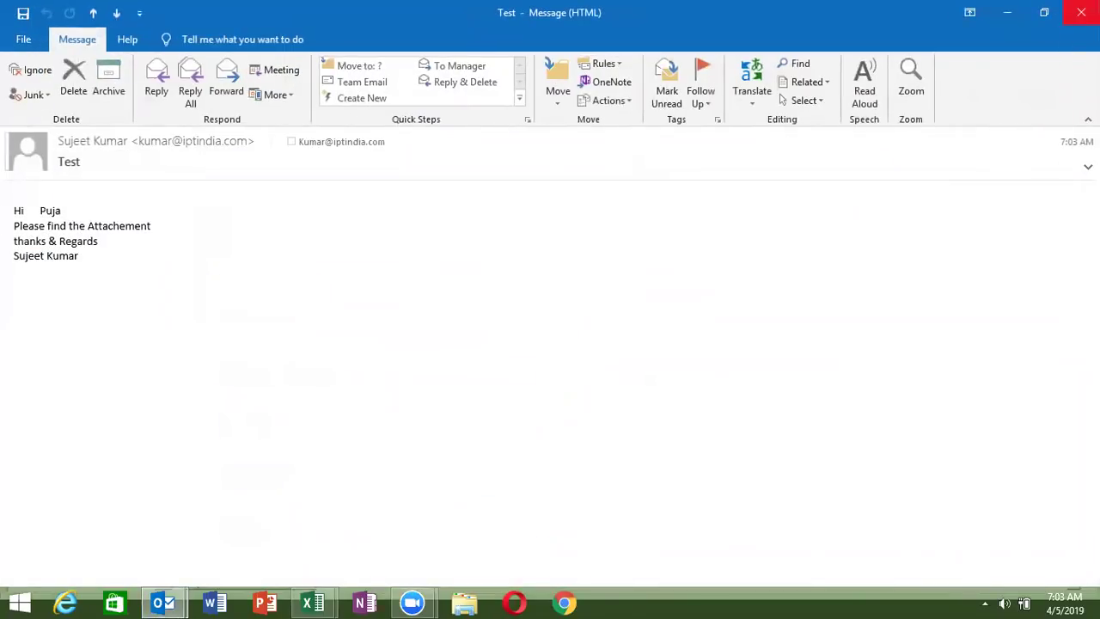
Close the opened Test message and end the macro stopped on run-time error 287.
{"action": "left_click", "coordinate": [1081, 12]}
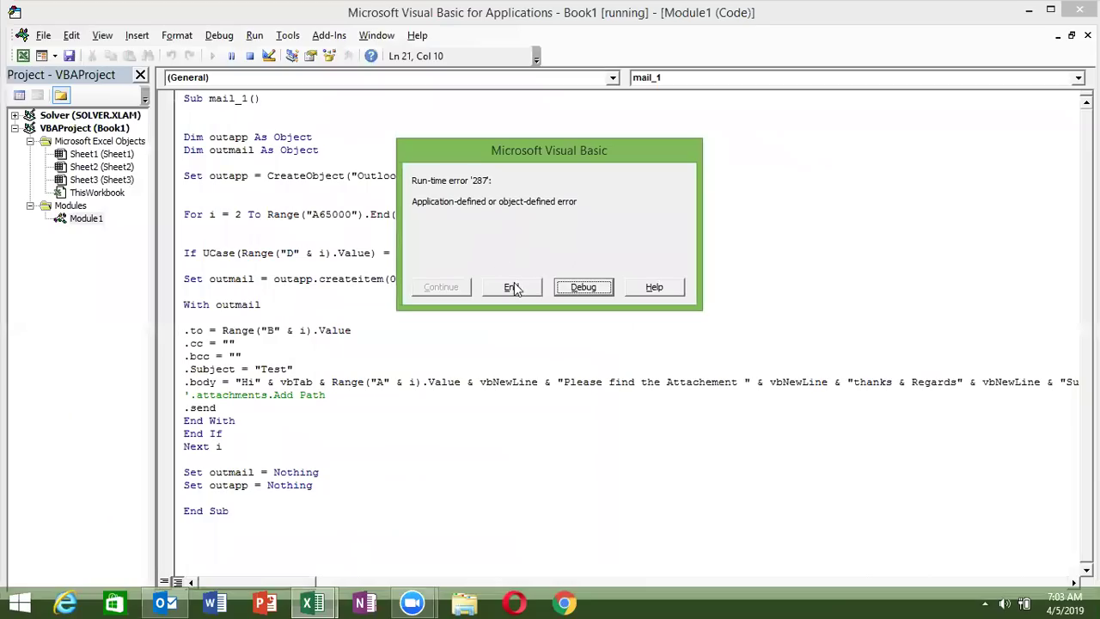
{"action": "left_click", "coordinate": [524, 289]}
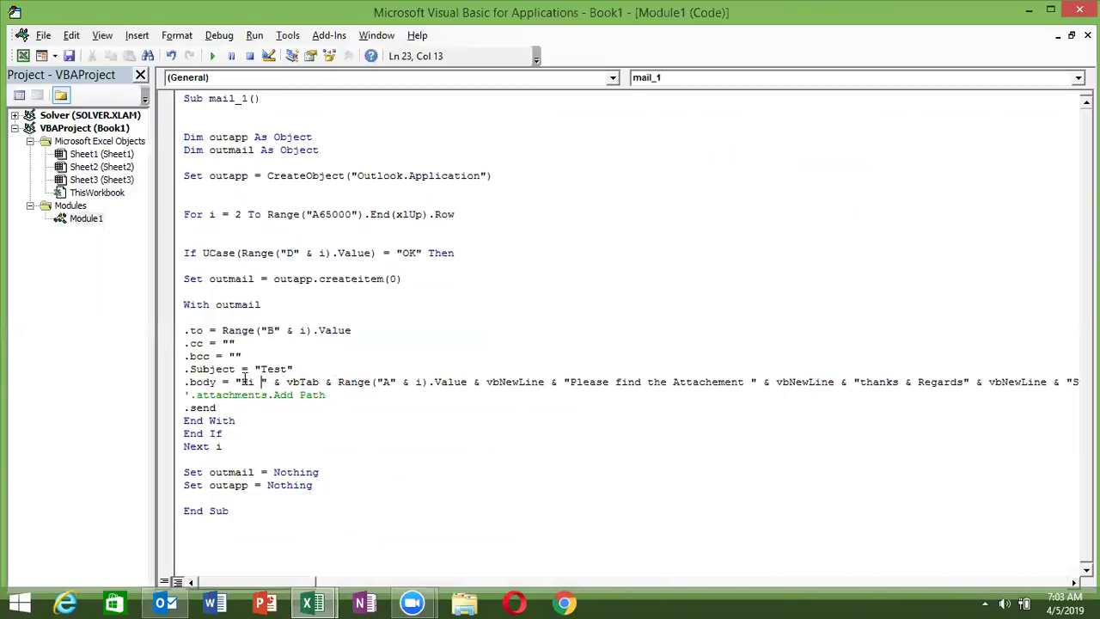
{"action": "left_click", "coordinate": [221, 241]}
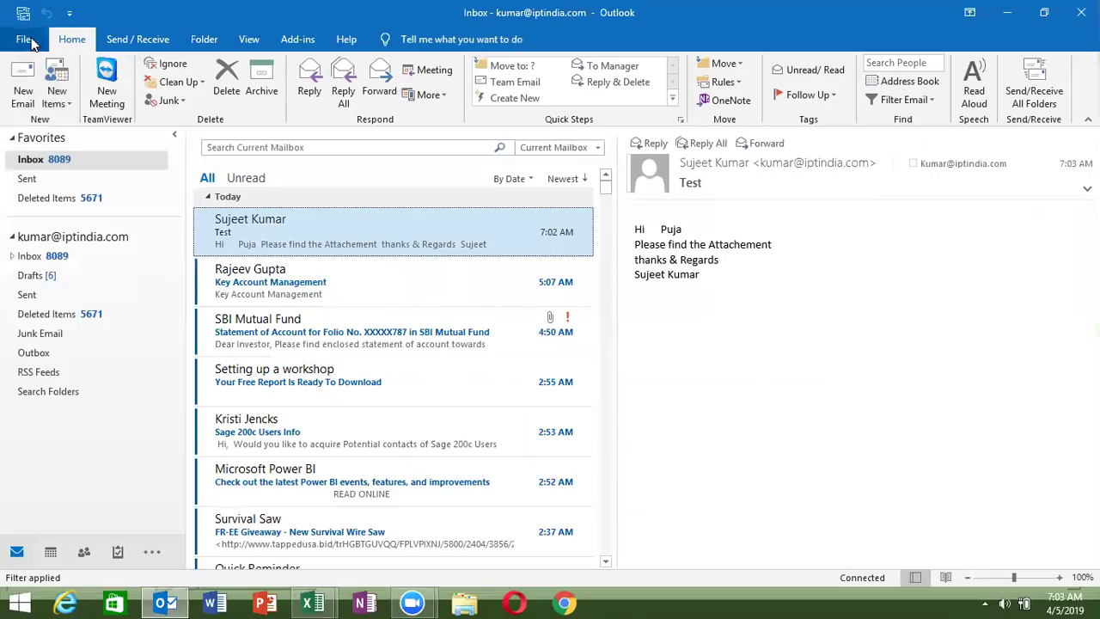
Open Outlook Options on the Trust Center page and its Trust Center Settings.
{"action": "left_click", "coordinate": [24, 39]}
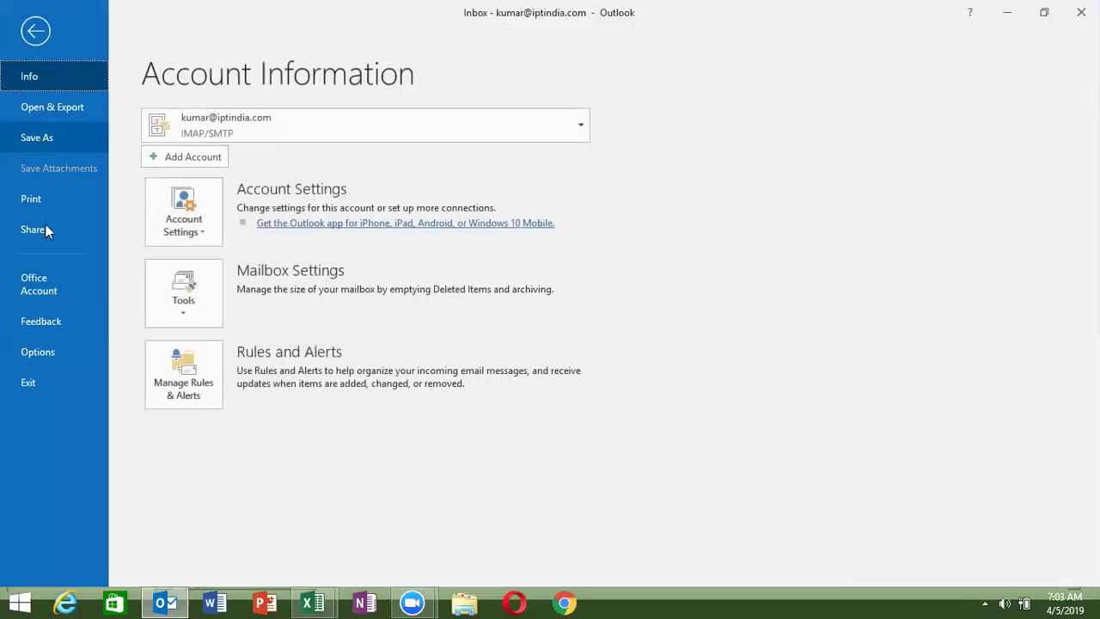
{"action": "left_click", "coordinate": [43, 352]}
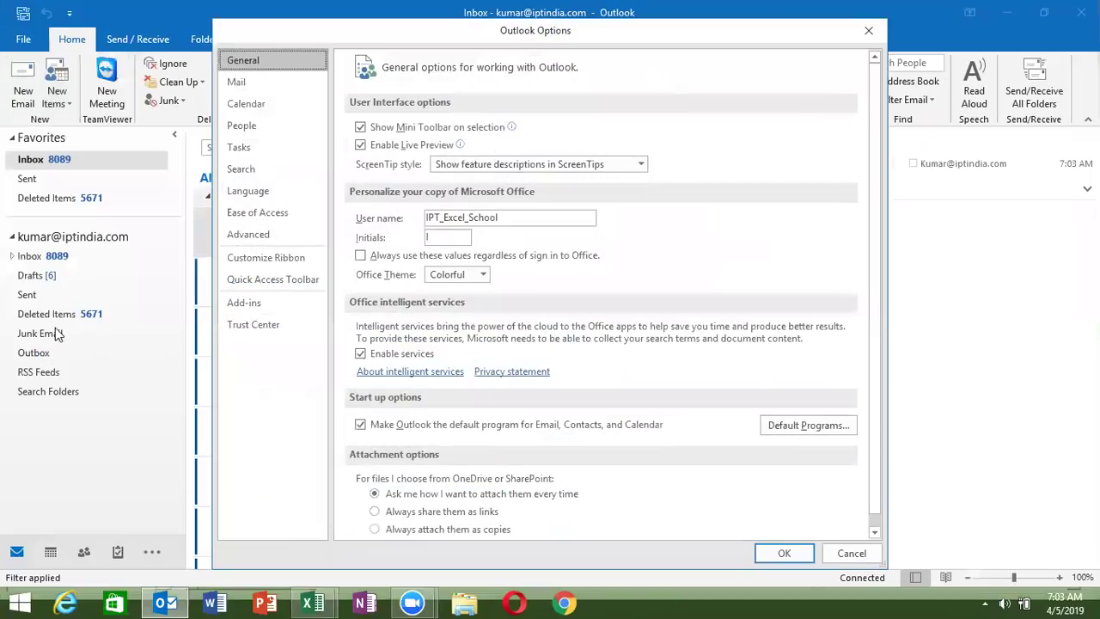
{"action": "left_click", "coordinate": [258, 324]}
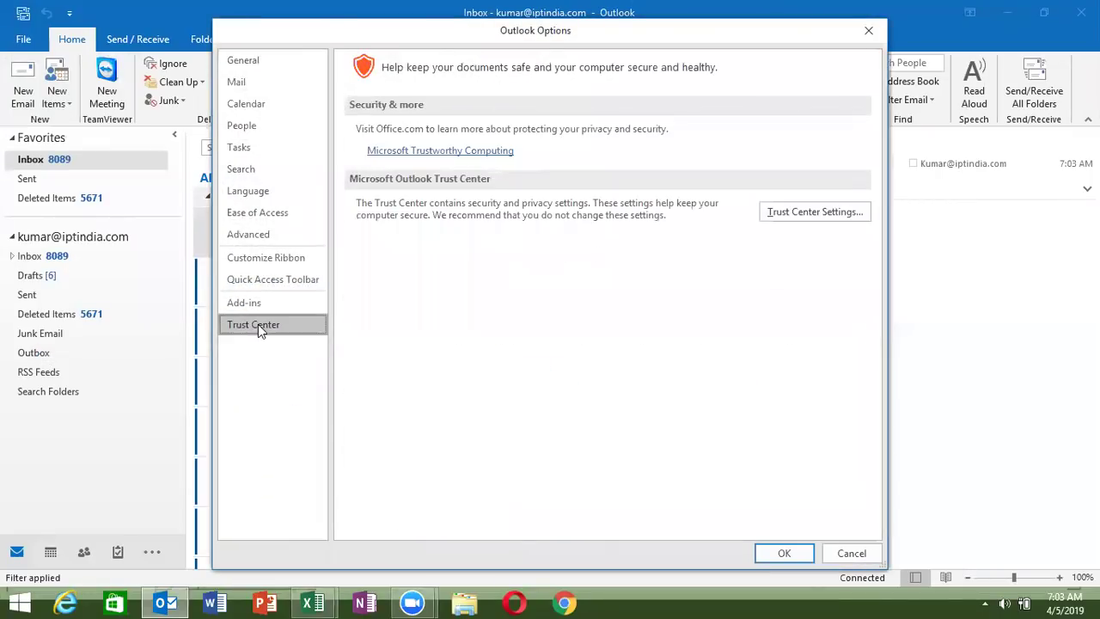
{"action": "left_click", "coordinate": [791, 217]}
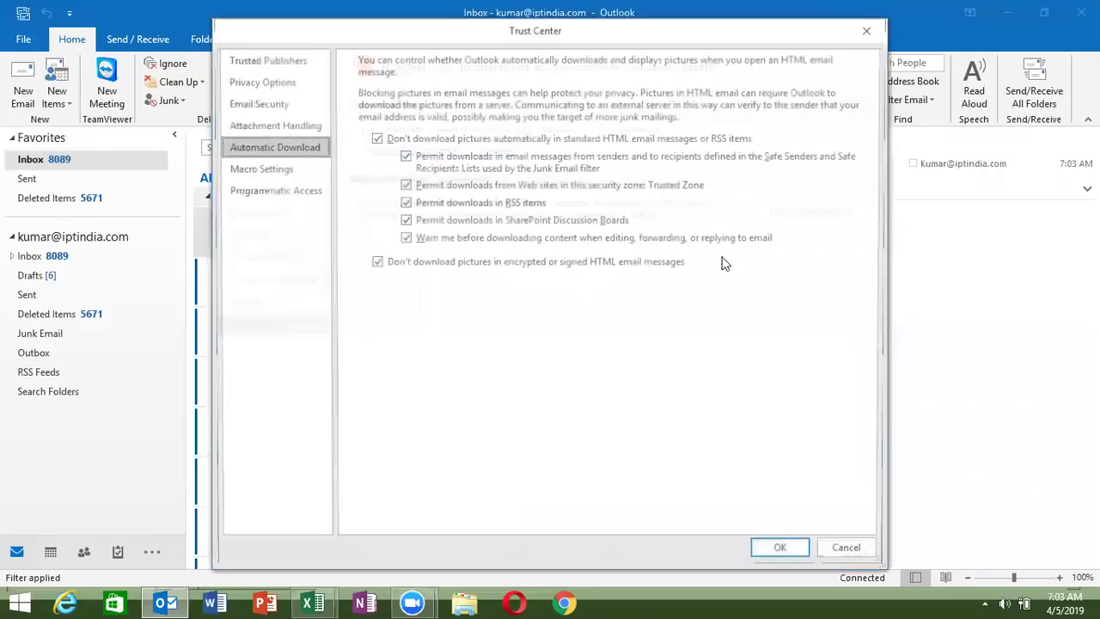
Review Macro Settings, Privacy, Trusted Publishers, picture download, Email Security and Programmatic Access pages.
{"action": "left_click", "coordinate": [274, 171]}
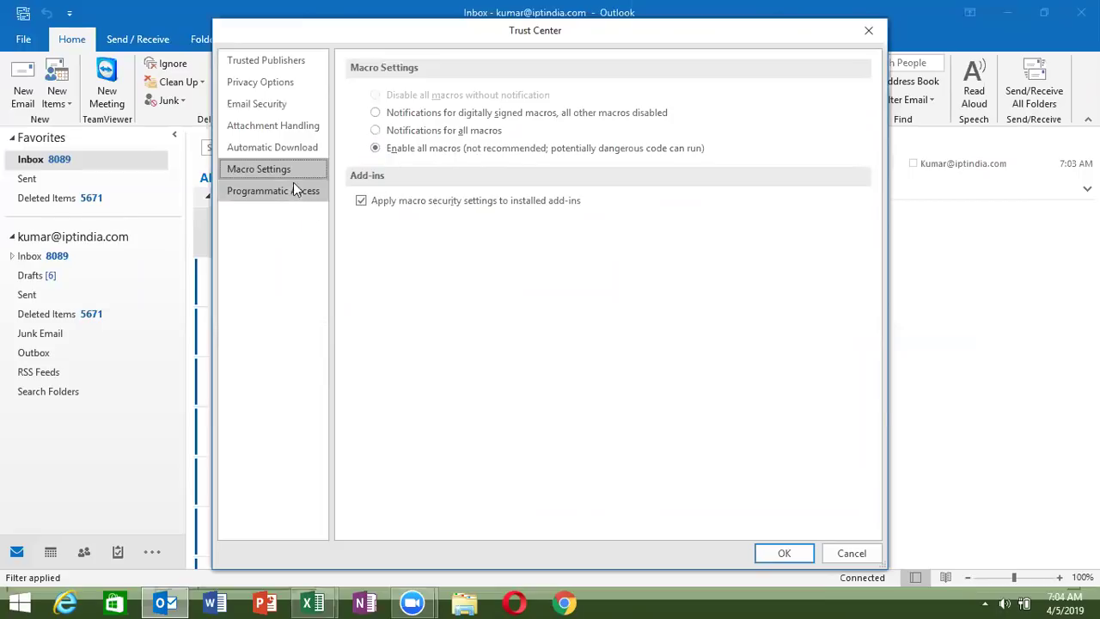
{"action": "left_click", "coordinate": [295, 82]}
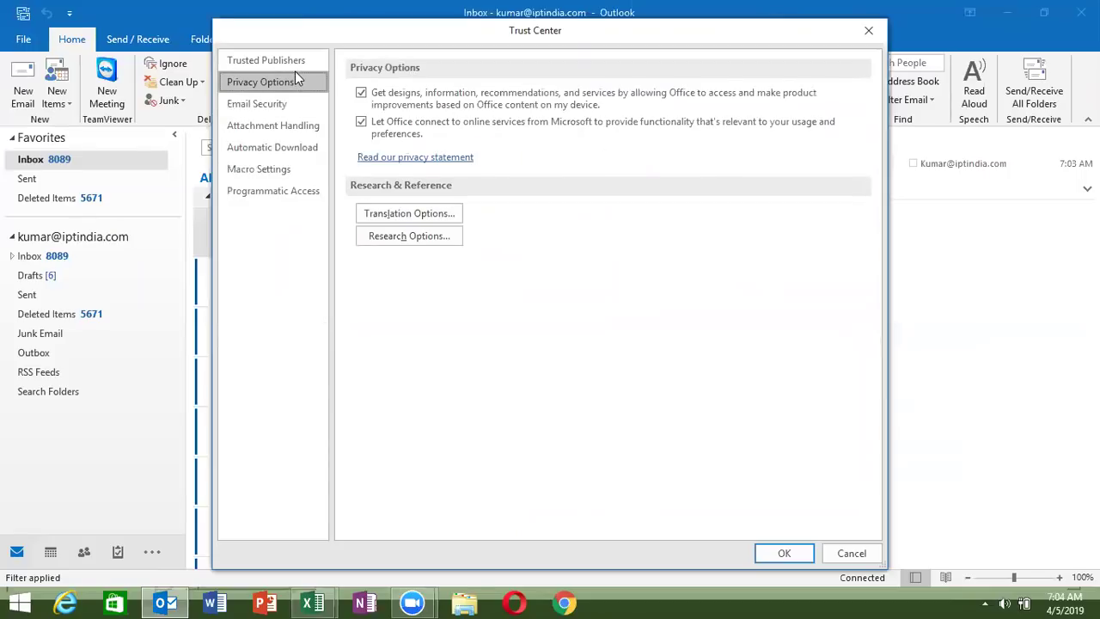
{"action": "left_click", "coordinate": [296, 62]}
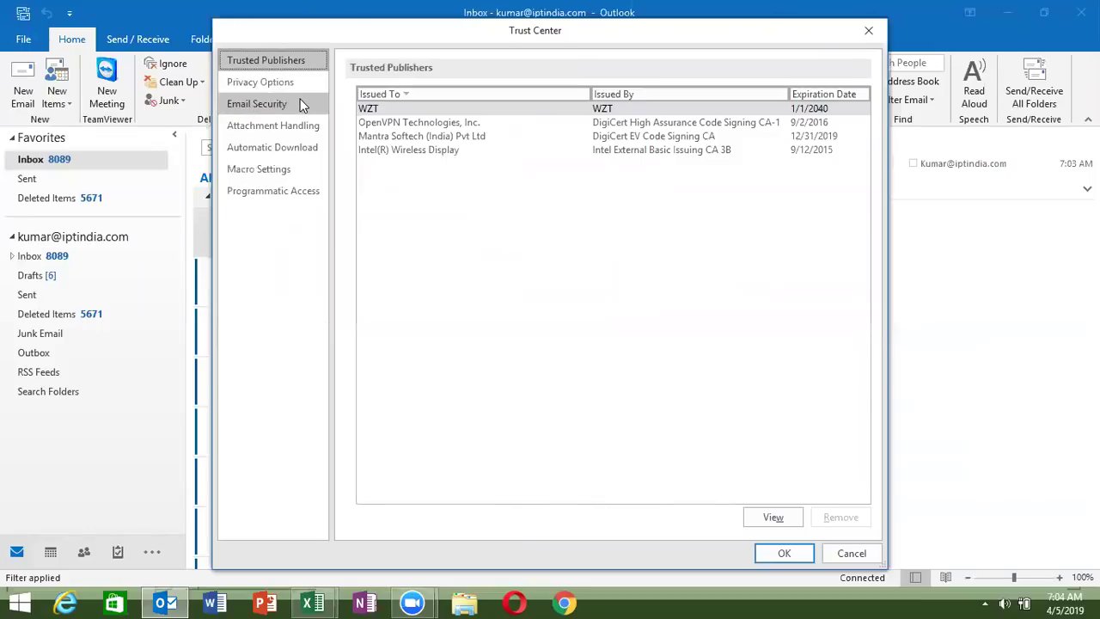
{"action": "left_click", "coordinate": [296, 167]}
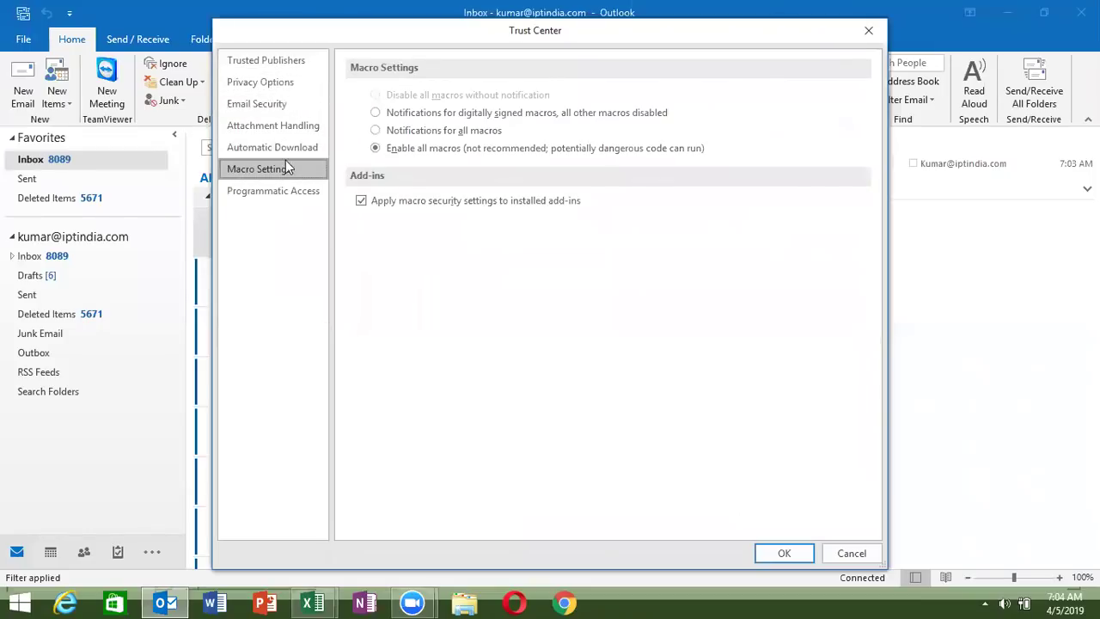
{"action": "left_click", "coordinate": [288, 149]}
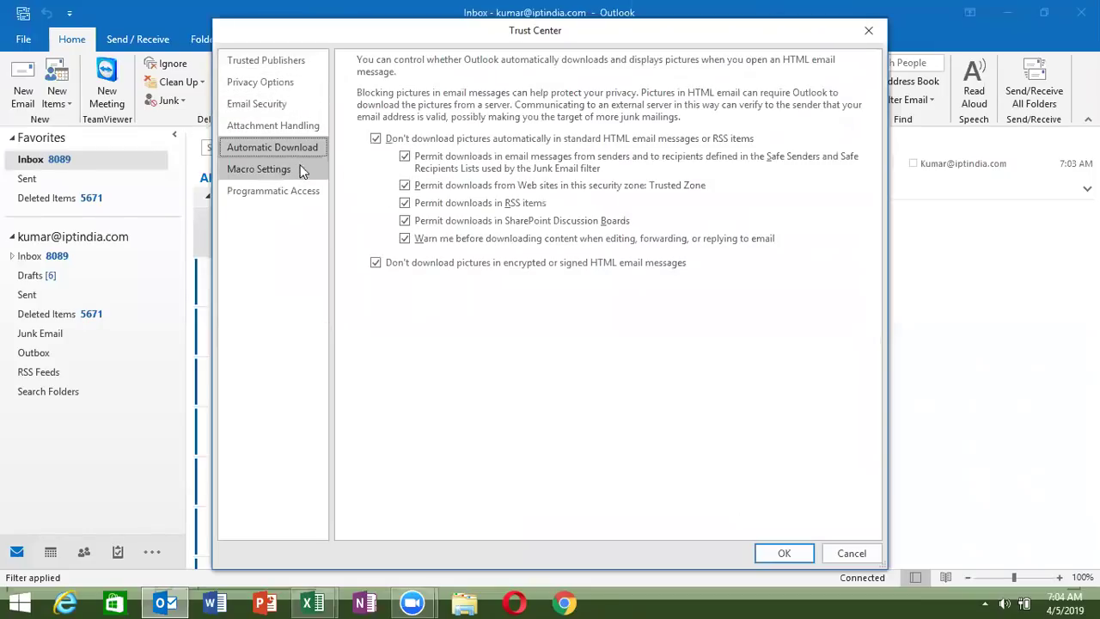
{"action": "left_click", "coordinate": [284, 107]}
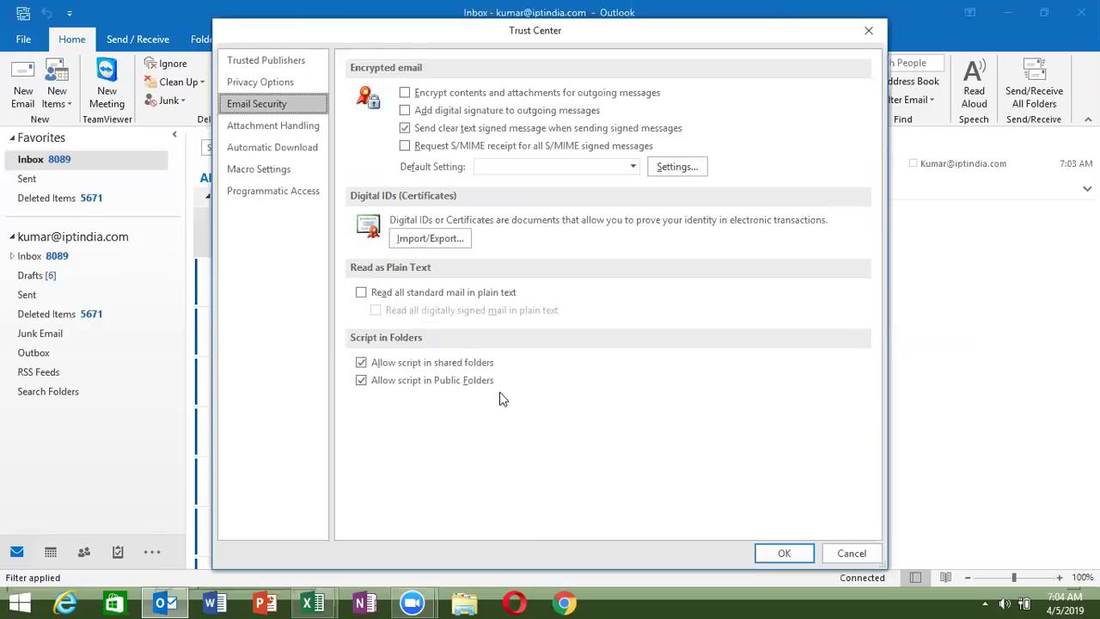
{"action": "left_click", "coordinate": [304, 178]}
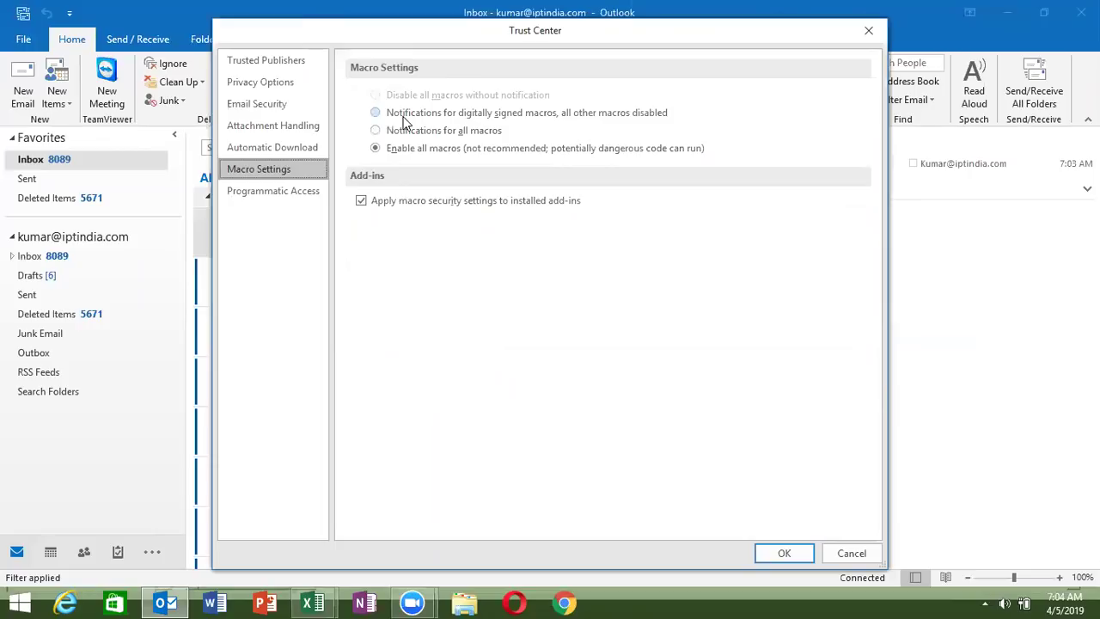
{"action": "left_click", "coordinate": [266, 190]}
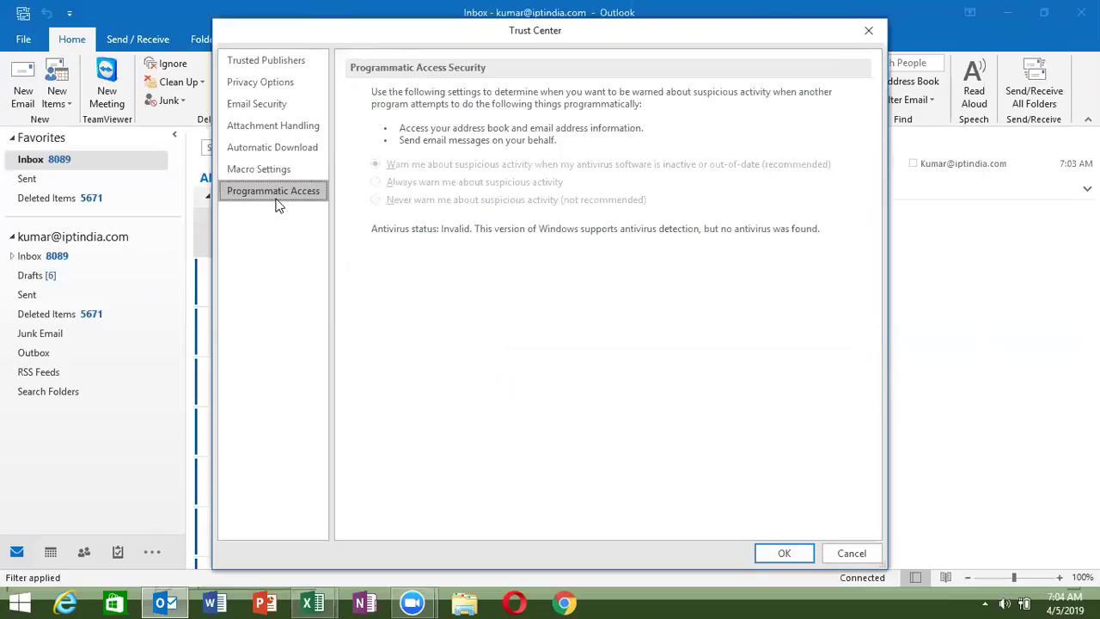
{"action": "left_click", "coordinate": [276, 177]}
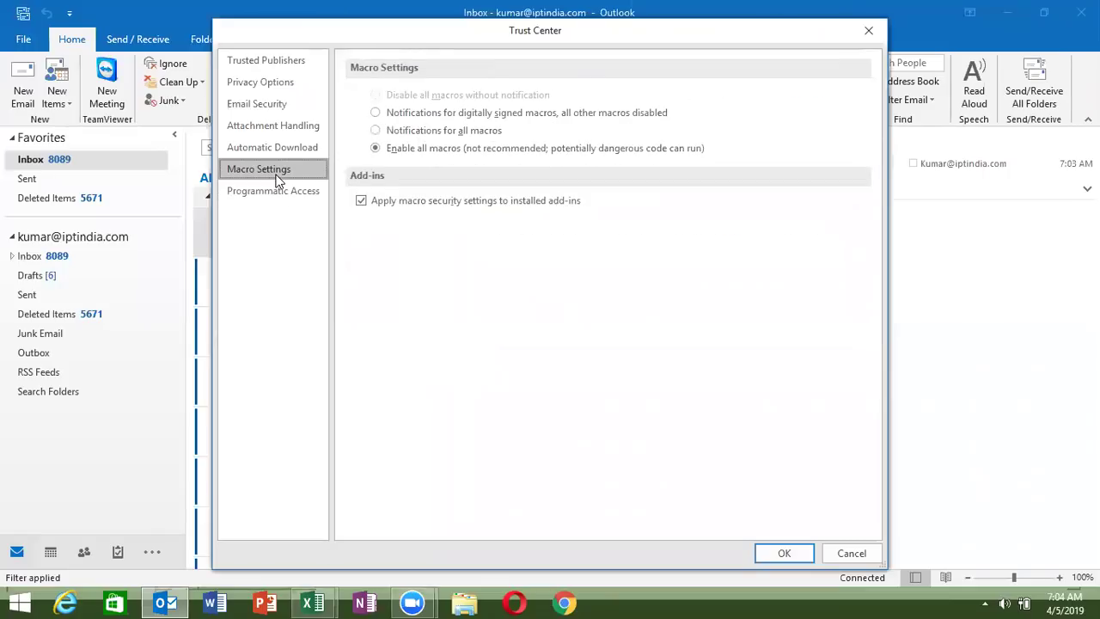
Recheck download, attachment, email security, privacy and trusted publisher certificates, then close the Trust Center.
{"action": "left_click", "coordinate": [274, 156]}
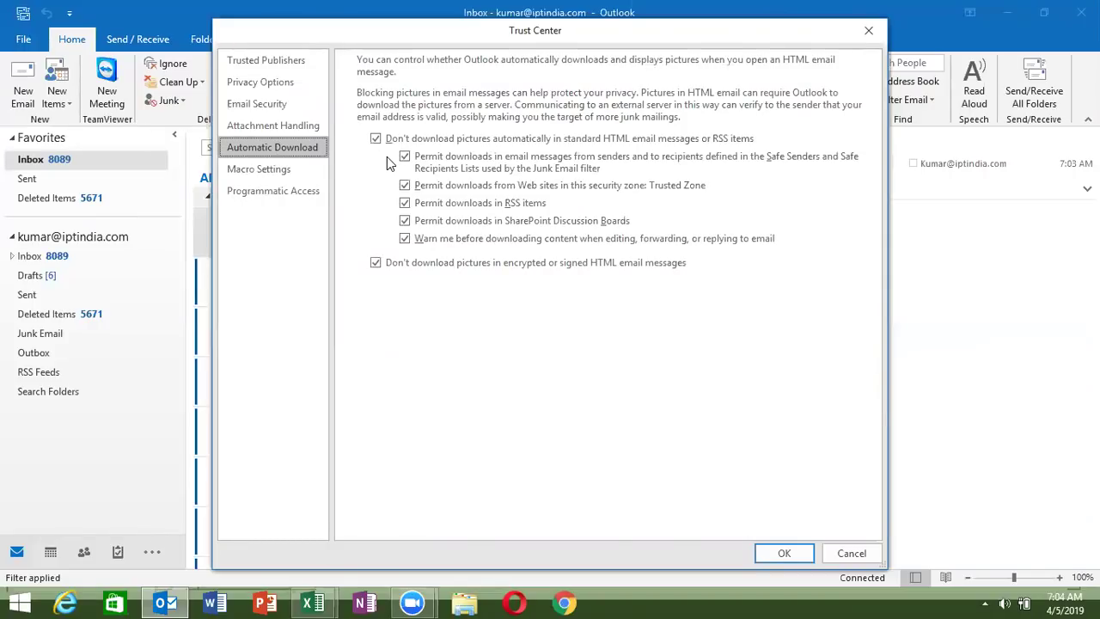
{"action": "left_click", "coordinate": [287, 128]}
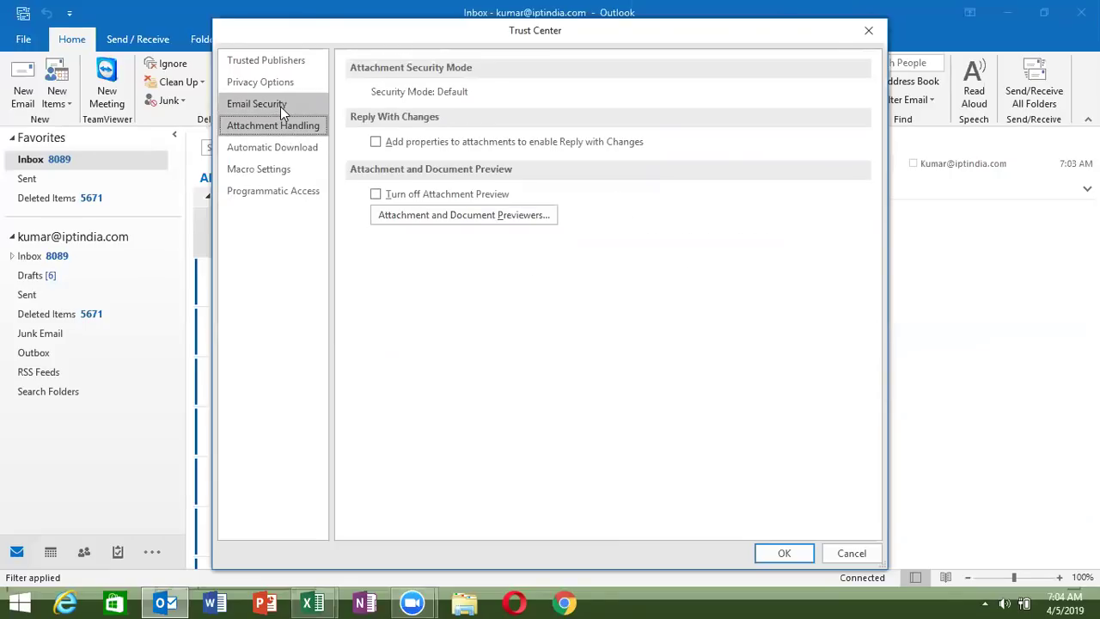
{"action": "left_click", "coordinate": [280, 106]}
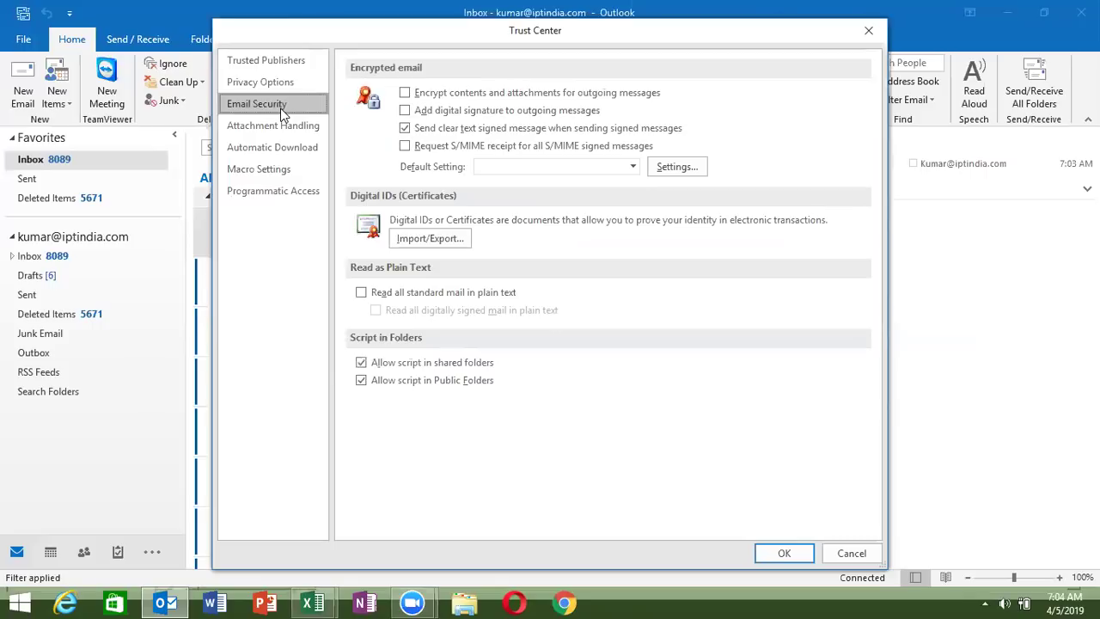
{"action": "left_click", "coordinate": [282, 84]}
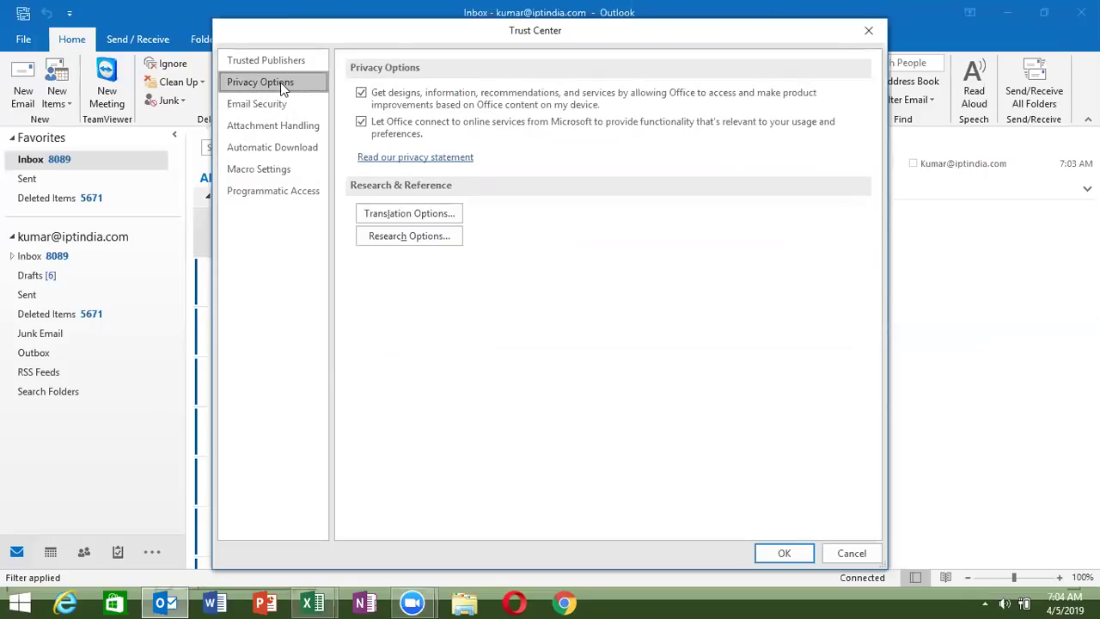
{"action": "left_click", "coordinate": [281, 60]}
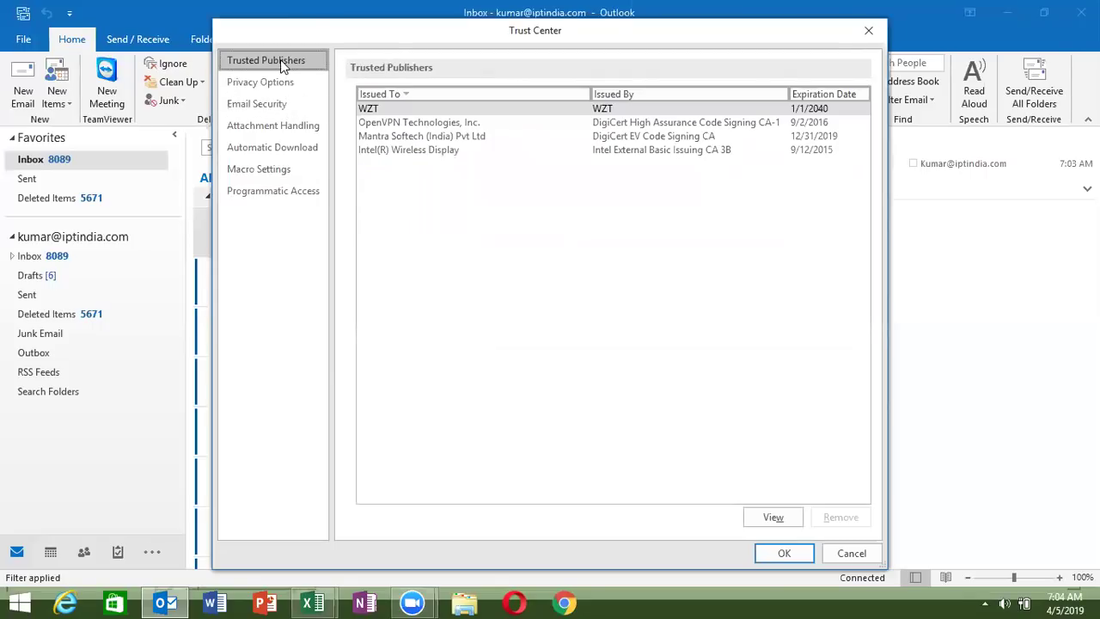
{"action": "left_click", "coordinate": [464, 150]}
{"action": "left_click", "coordinate": [451, 136]}
{"action": "left_click", "coordinate": [448, 122]}
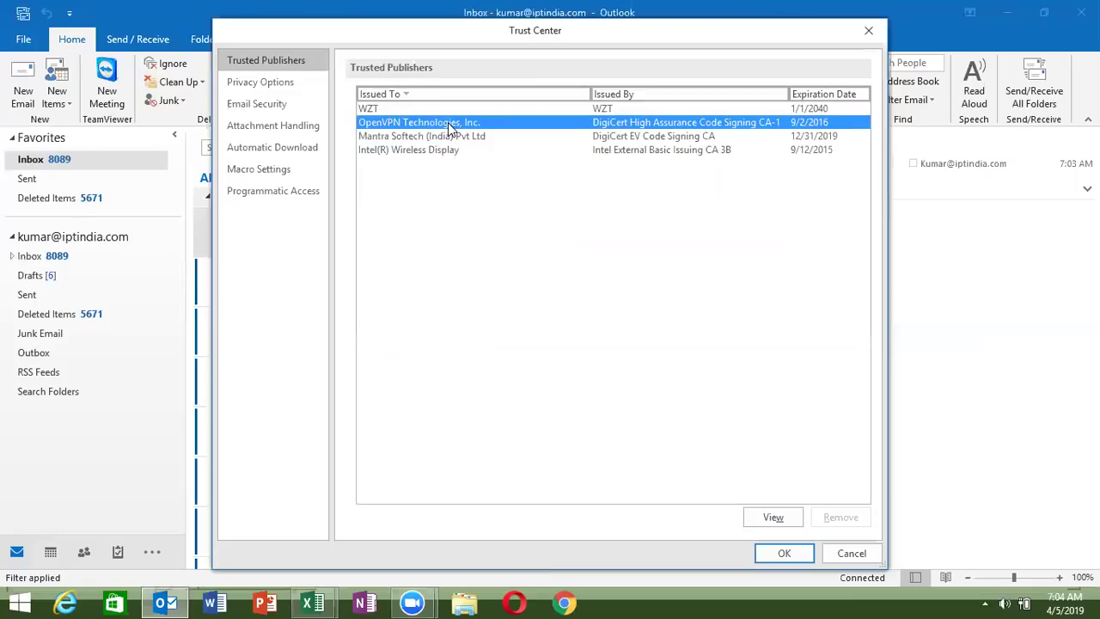
{"action": "left_click", "coordinate": [868, 30]}
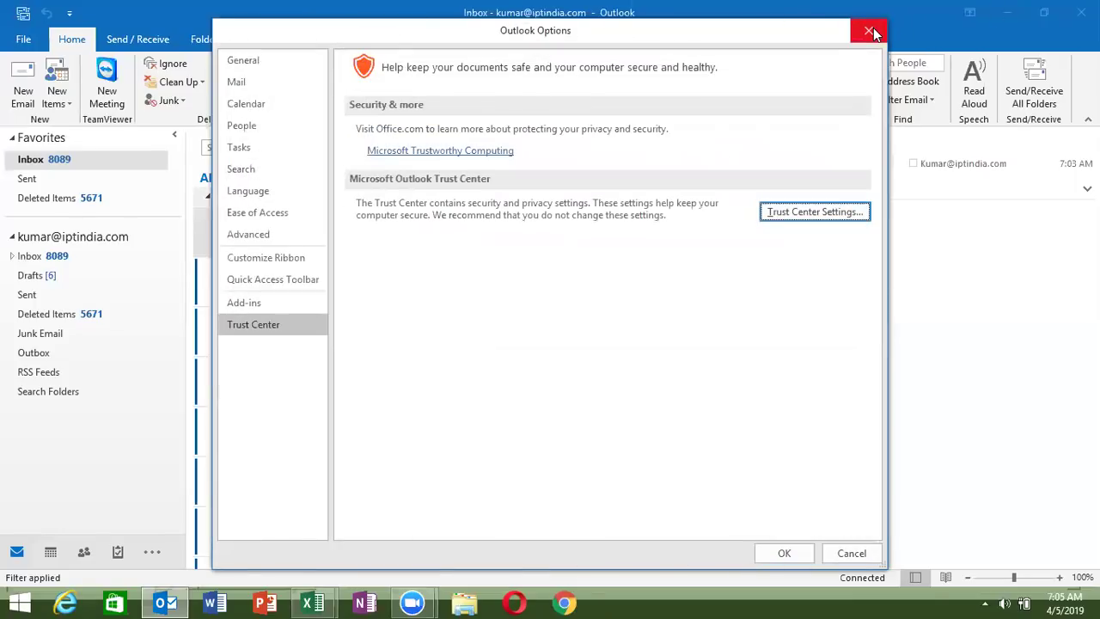
Confirm Outlook Options with OK and switch to the Excel workbook.
{"action": "left_click", "coordinate": [809, 555]}
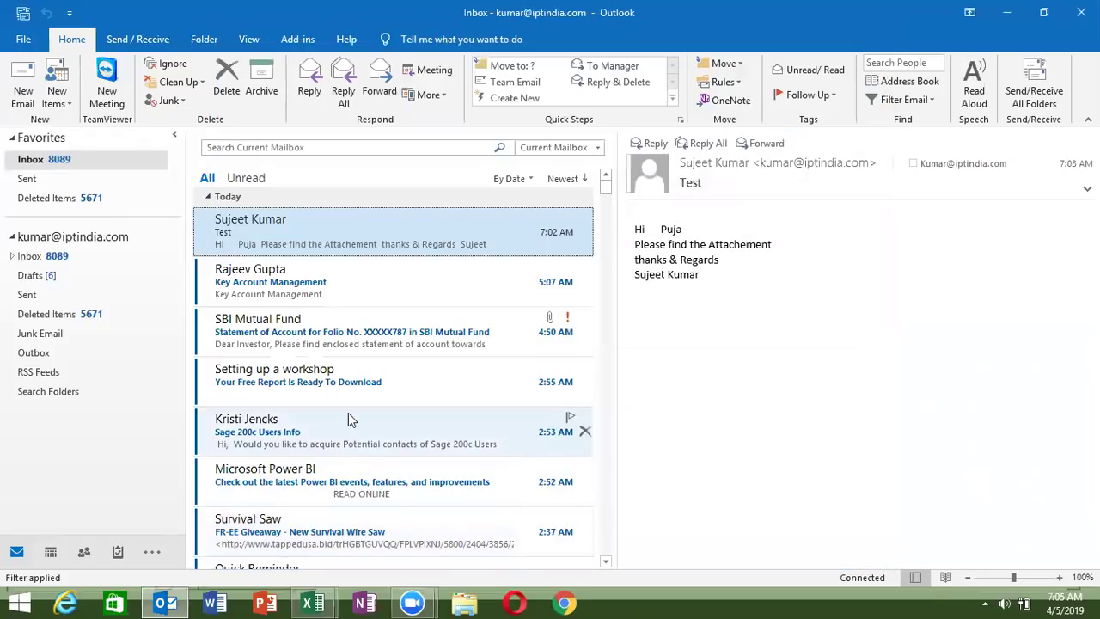
{"action": "key", "text": "alt+Tab"}
{"action": "key", "text": "alt+Tab"}
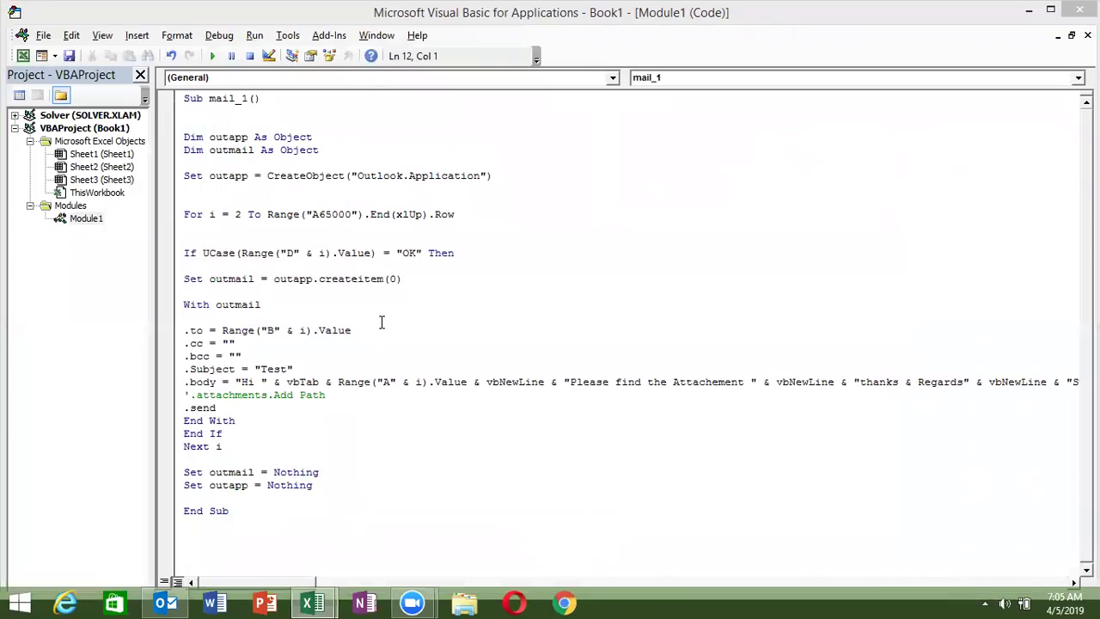
{"action": "key", "text": "alt+Tab"}
{"action": "key", "text": "alt+Tab"}
{"action": "key", "text": "alt+Tab"}
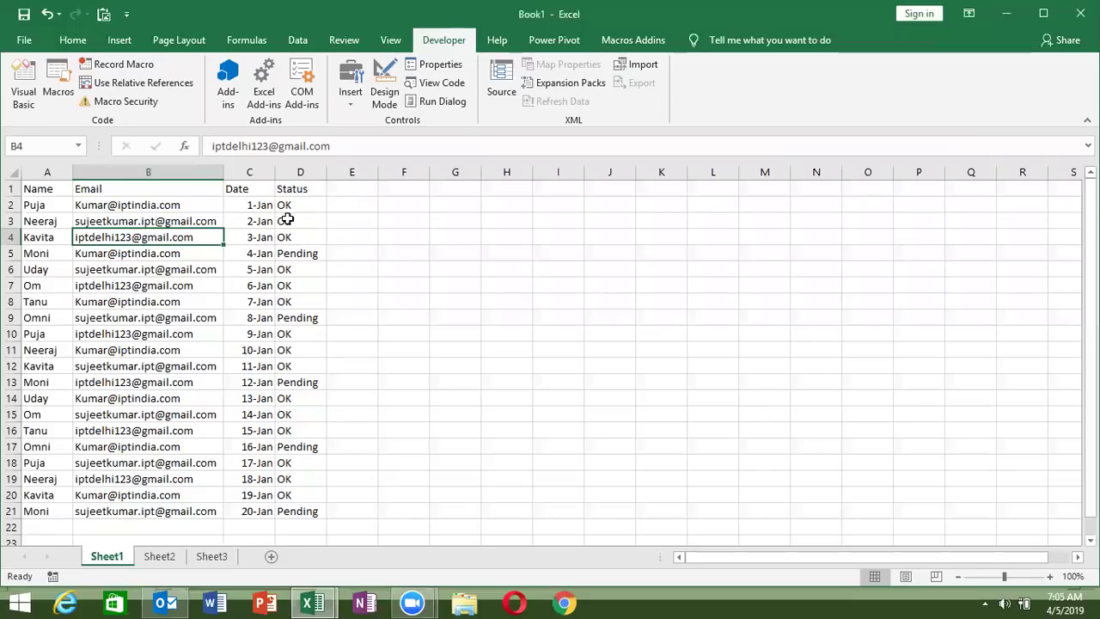
Select a few empty cells in column E beside the Status column.
{"action": "scroll", "coordinate": [288, 224], "scroll_direction": "down", "scroll_amount": 1}
{"action": "scroll", "coordinate": [287, 225], "scroll_direction": "up", "scroll_amount": 1}
{"action": "left_click", "coordinate": [347, 200]}
{"action": "left_click", "coordinate": [348, 221]}
{"action": "left_click", "coordinate": [369, 270]}
{"action": "left_click", "coordinate": [375, 305]}
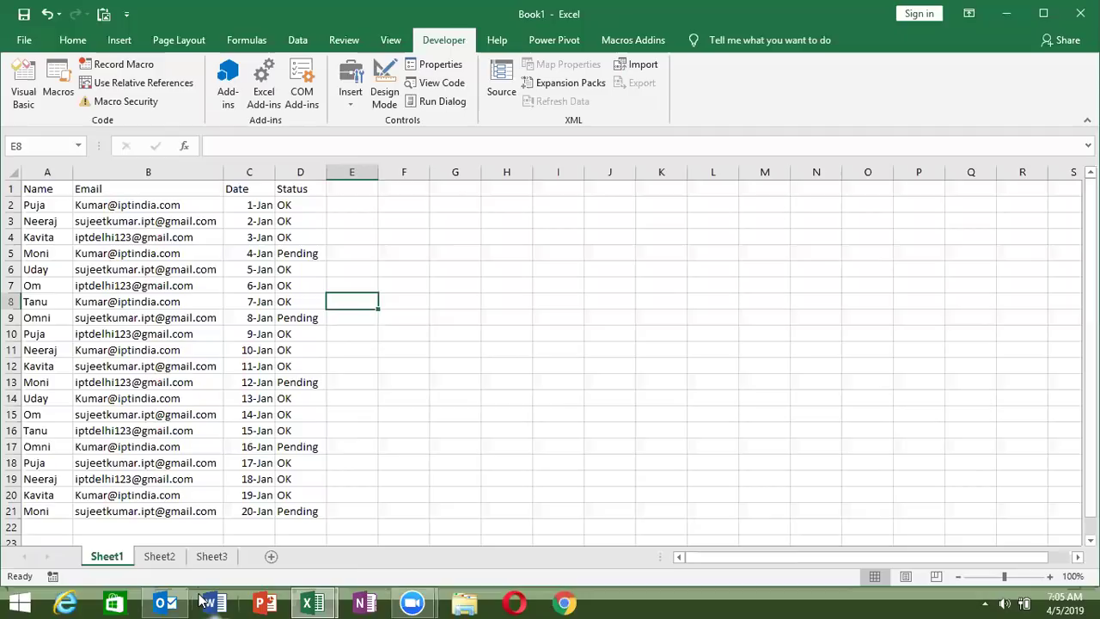
Delete the Key Account Management and Setting up a workshop emails, declining the read receipt.
{"action": "left_click", "coordinate": [165, 603]}
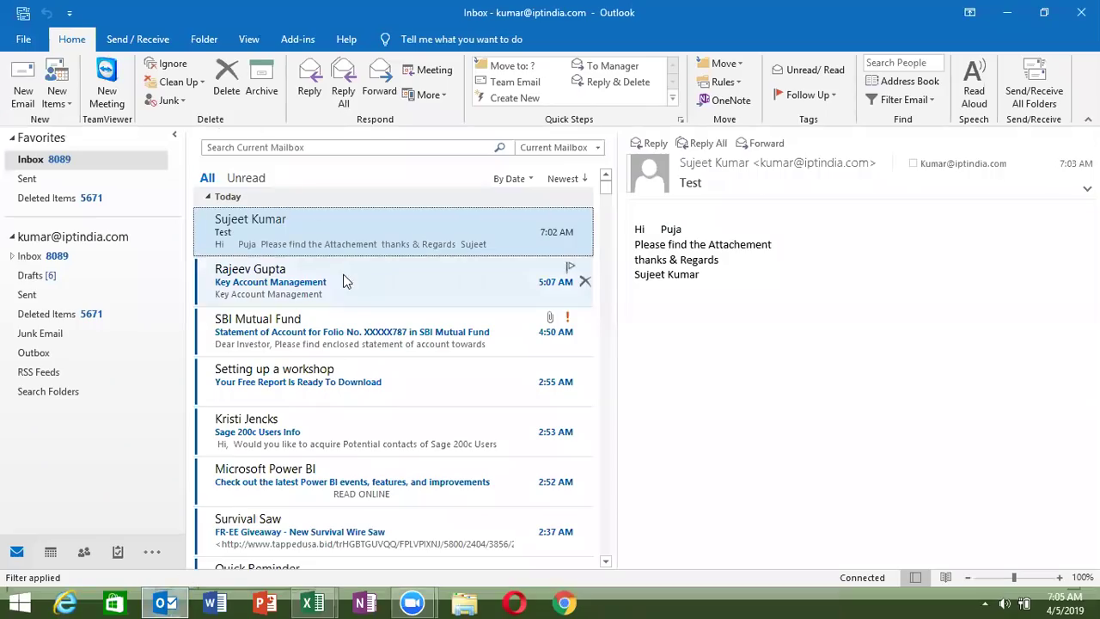
{"action": "left_click", "coordinate": [327, 294]}
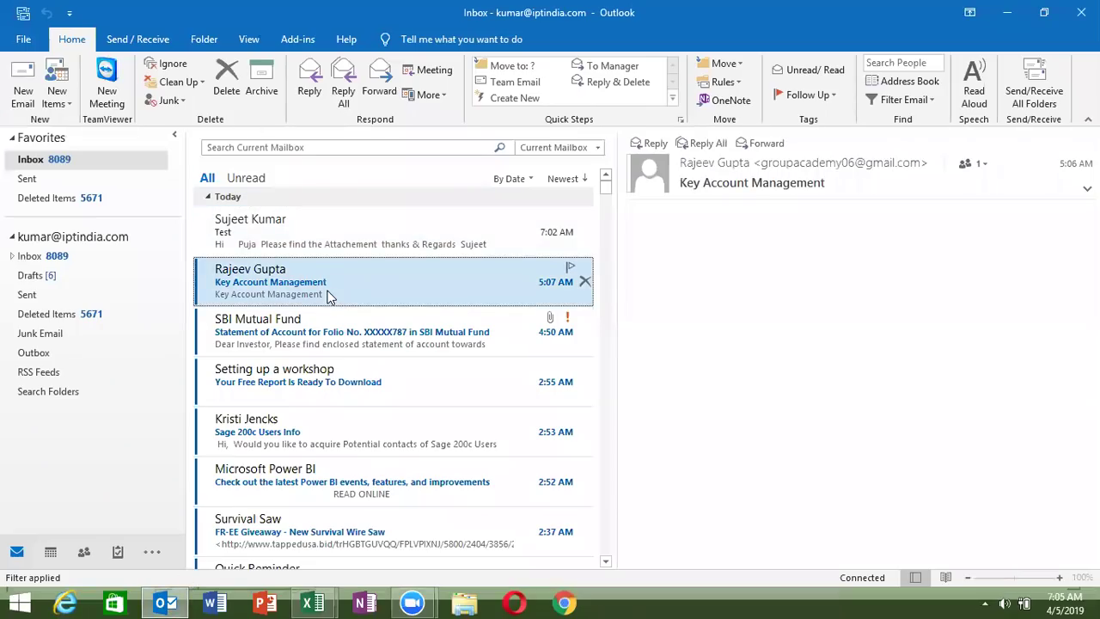
{"action": "key", "text": "Delete"}
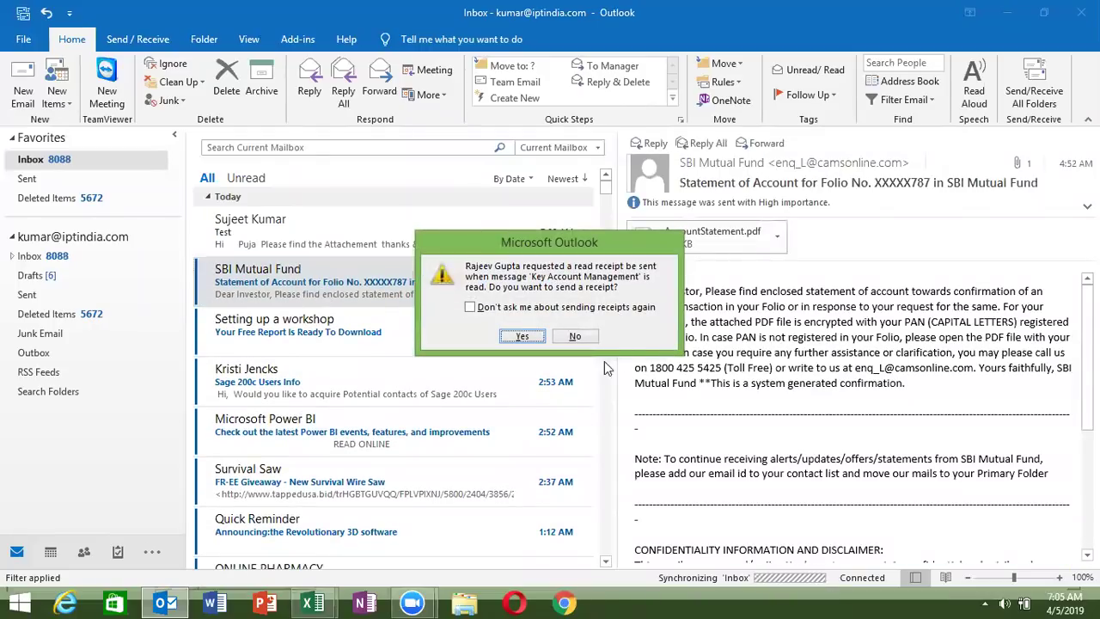
{"action": "left_click", "coordinate": [570, 337]}
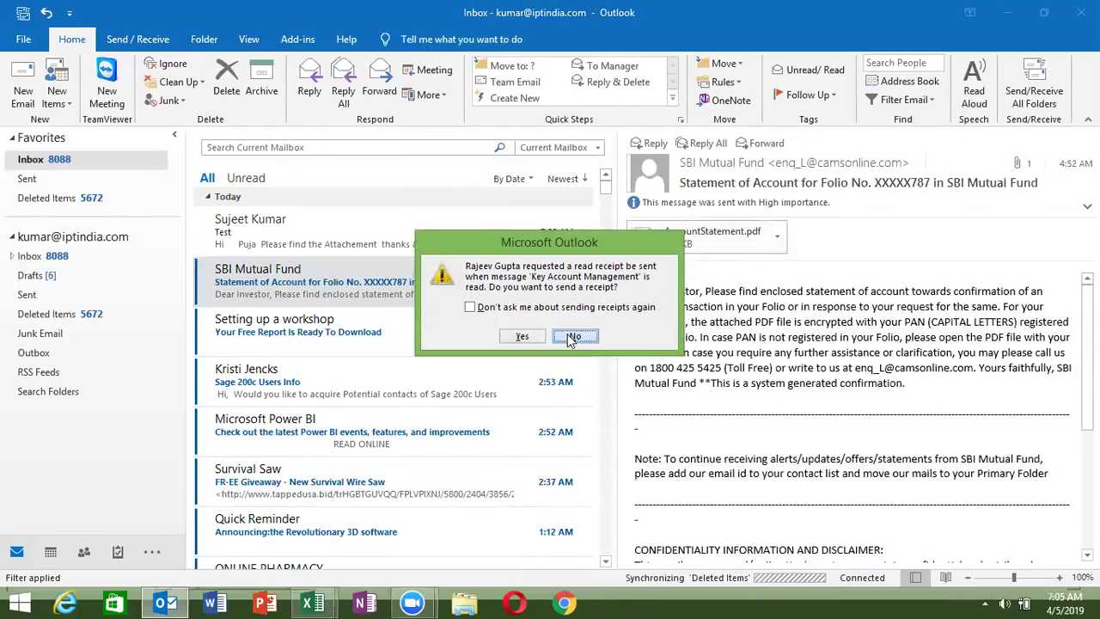
{"action": "left_click", "coordinate": [396, 318]}
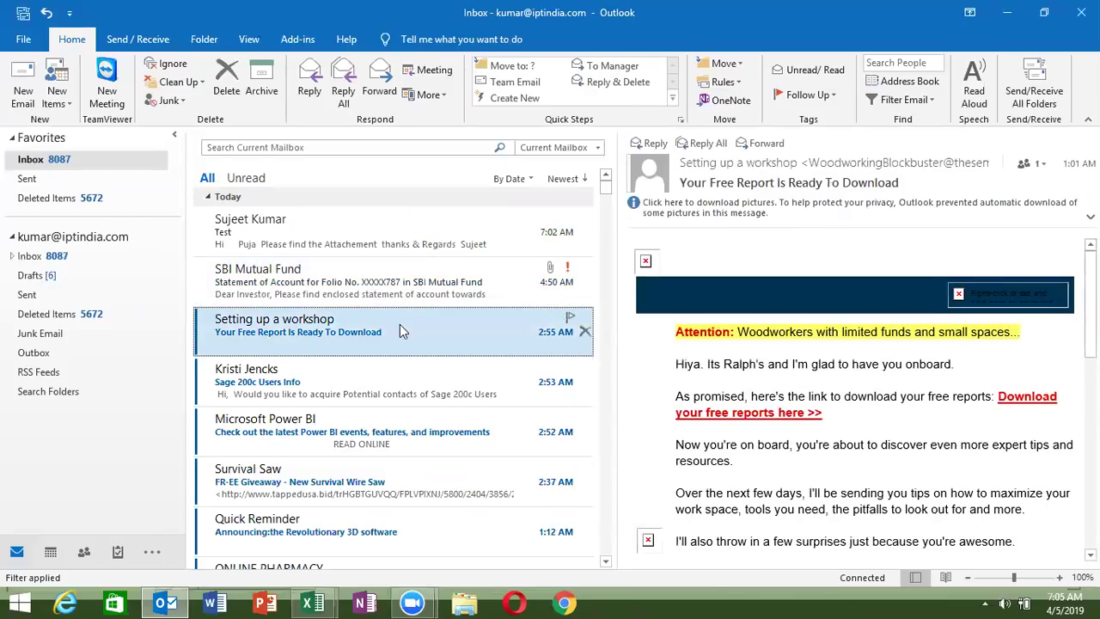
{"action": "key", "text": "Delete"}
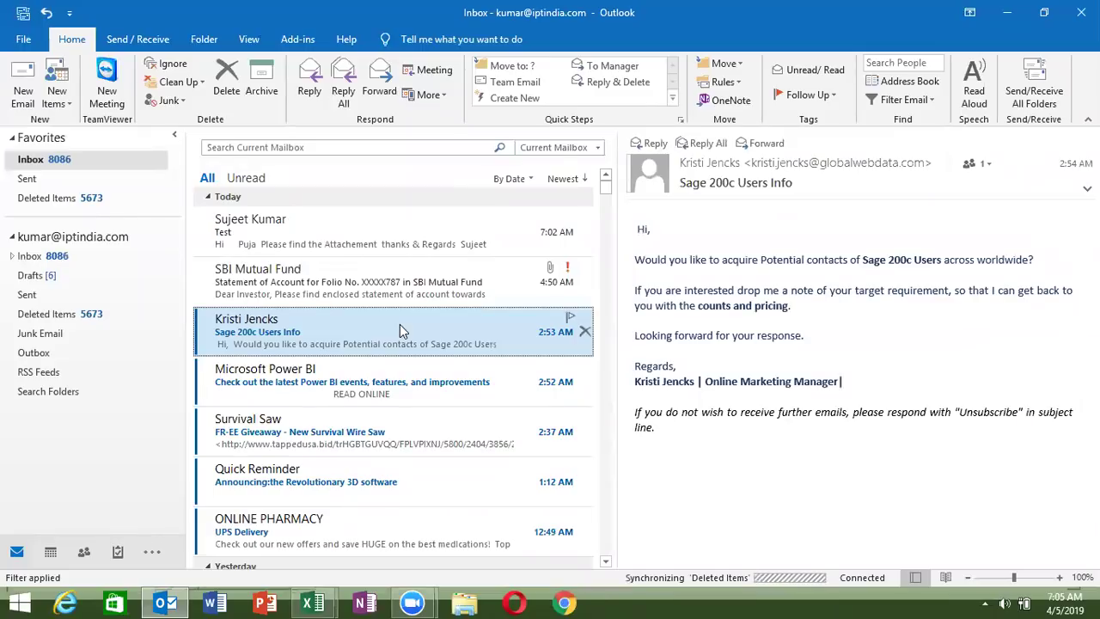
Delete the Sage 200c Users Info, Survival Saw and Quick Reminder emails without a read receipt.
{"action": "key", "text": "Delete"}
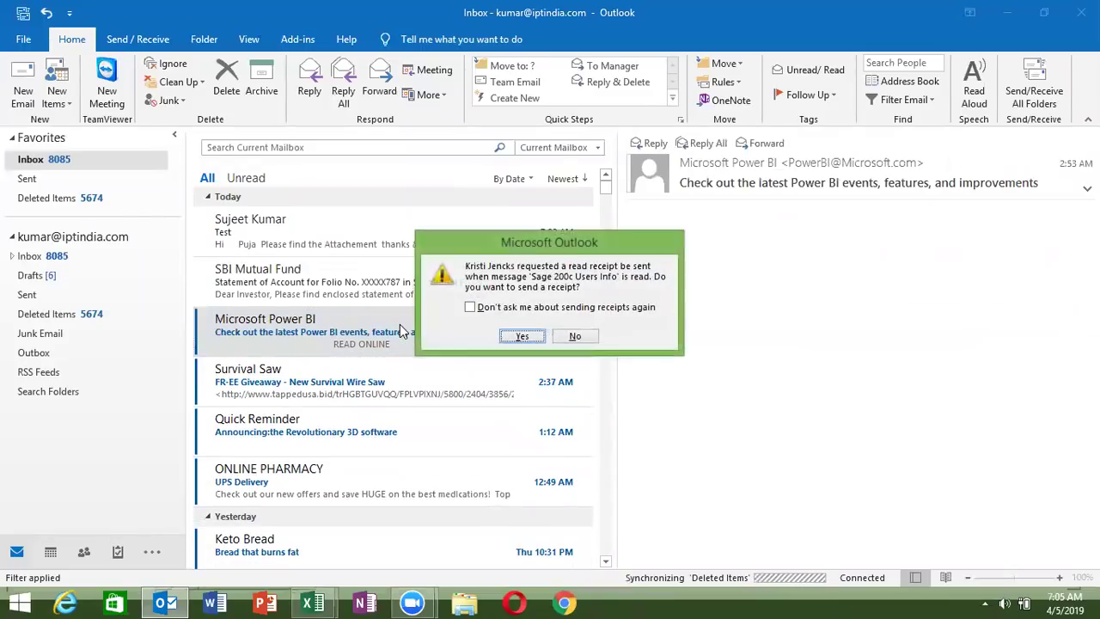
{"action": "key", "text": "Tab"}
{"action": "key", "text": "Return"}
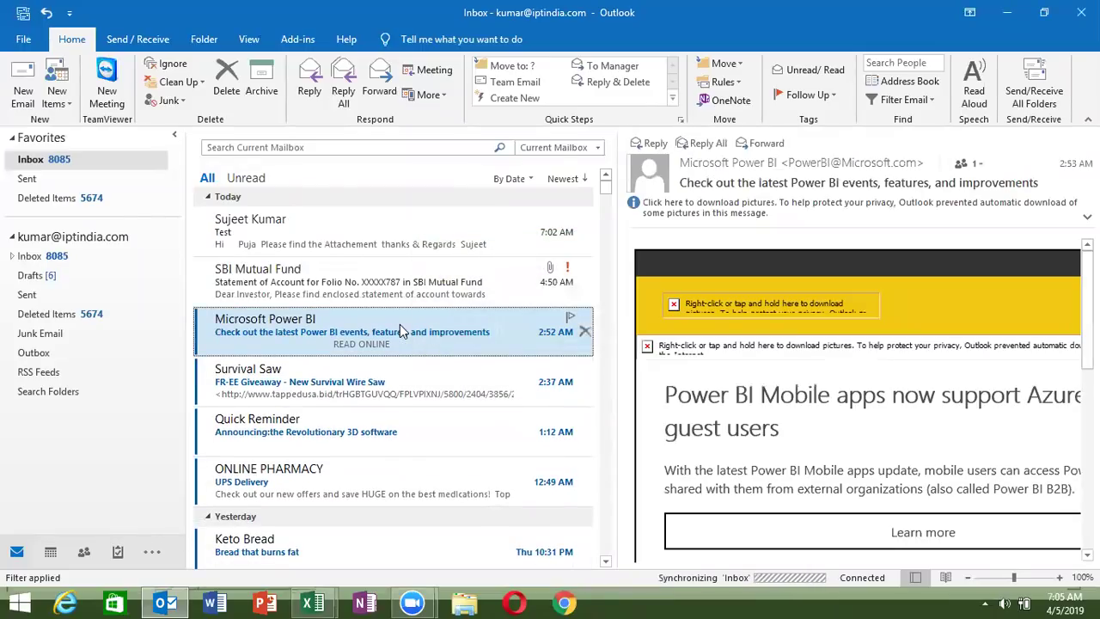
{"action": "key", "text": "Down"}
{"action": "key", "text": "Delete"}
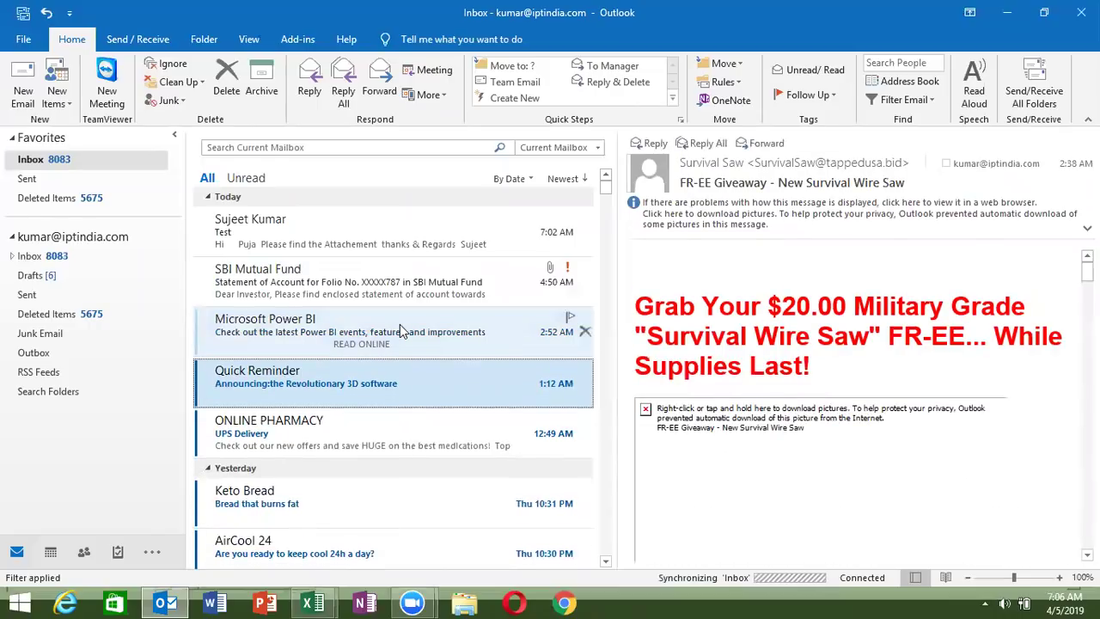
{"action": "key", "text": "Delete"}
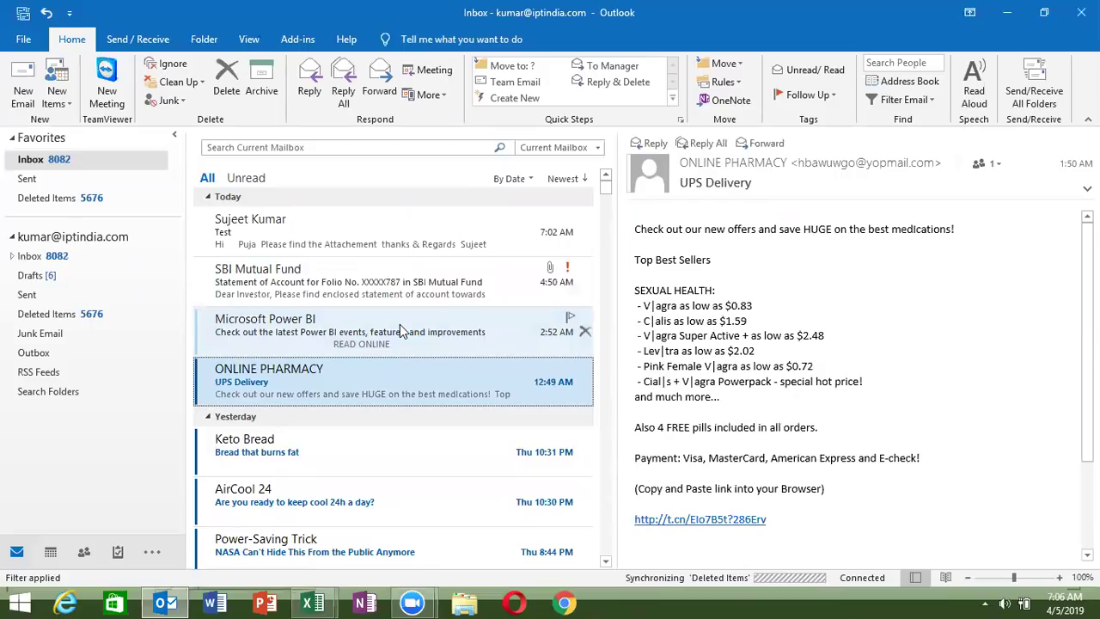
{"action": "key", "text": "alt+Tab"}
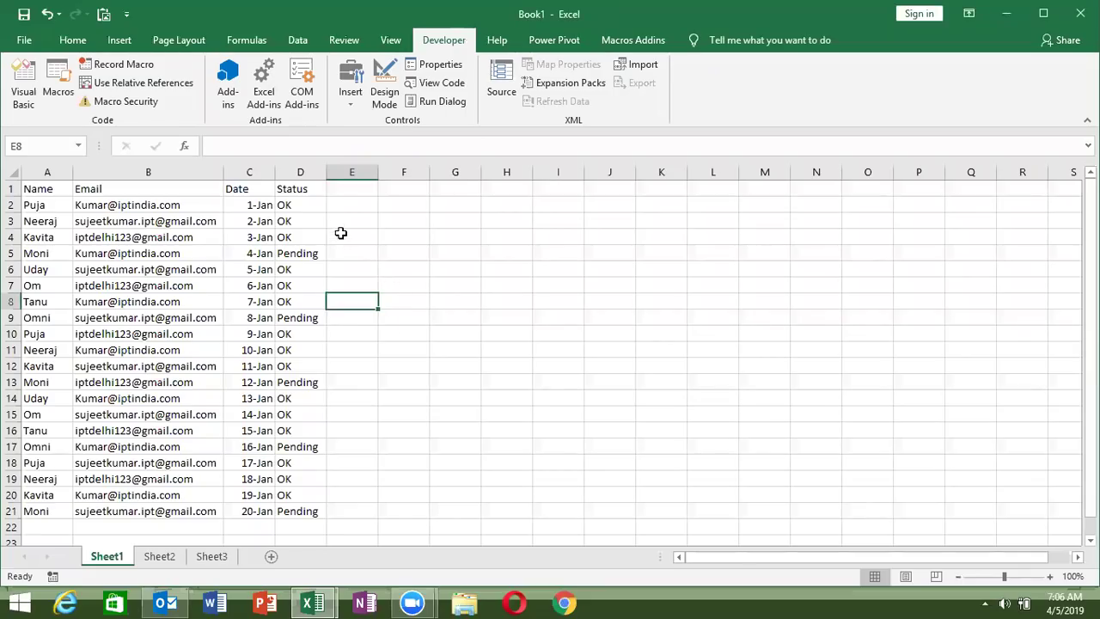
Check the status value in D2 and the empty E2 cell, then return to Outlook.
{"action": "left_click", "coordinate": [317, 202]}
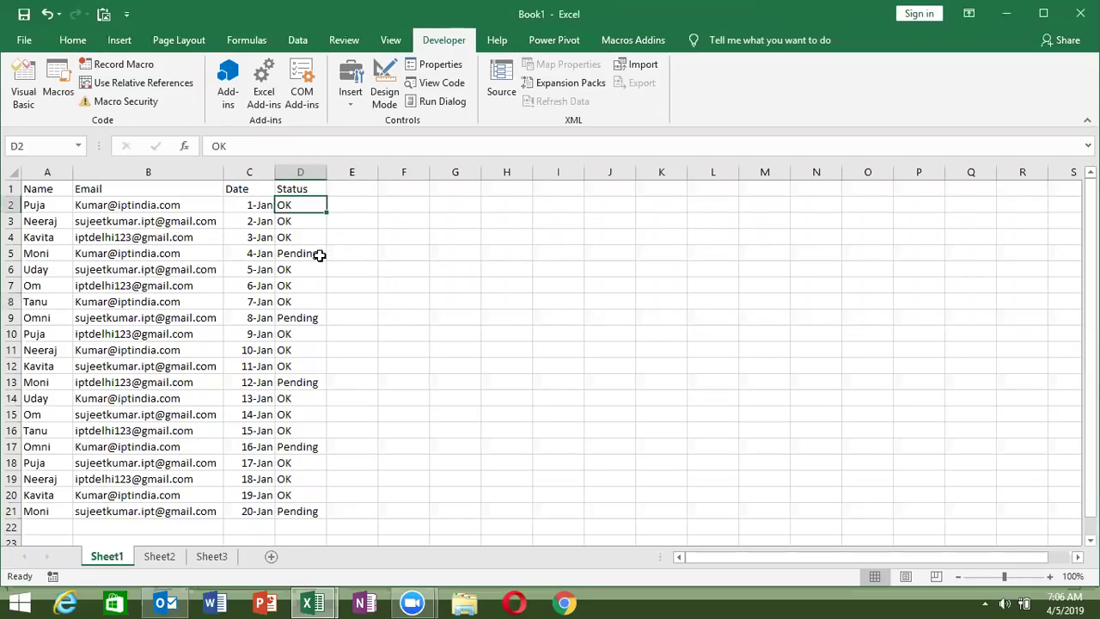
{"action": "left_click", "coordinate": [332, 207]}
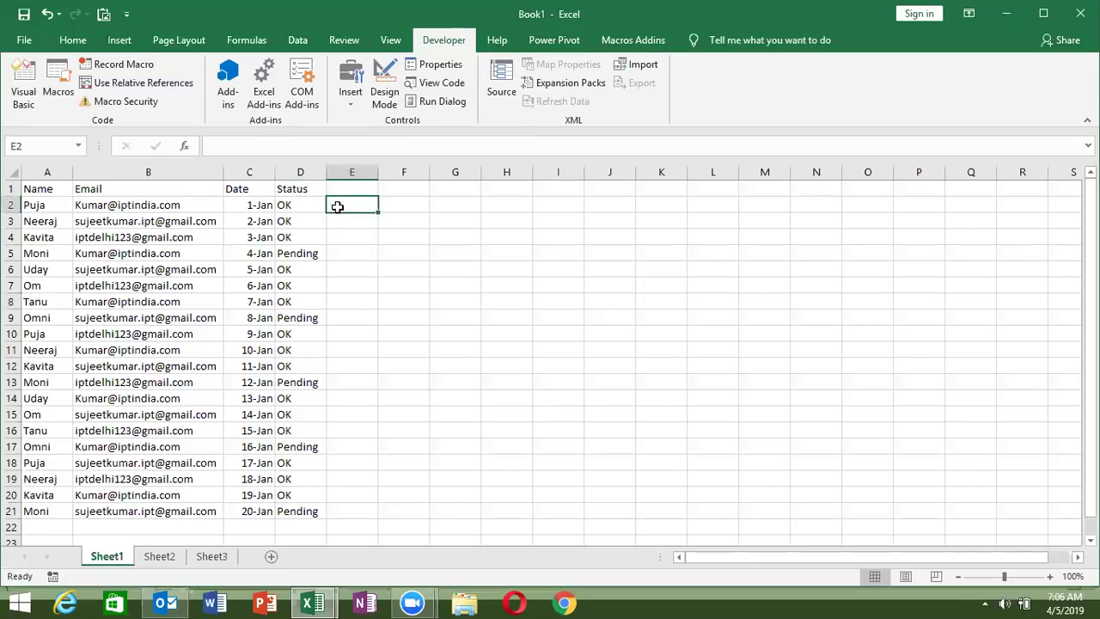
{"action": "key", "text": "alt+Tab"}
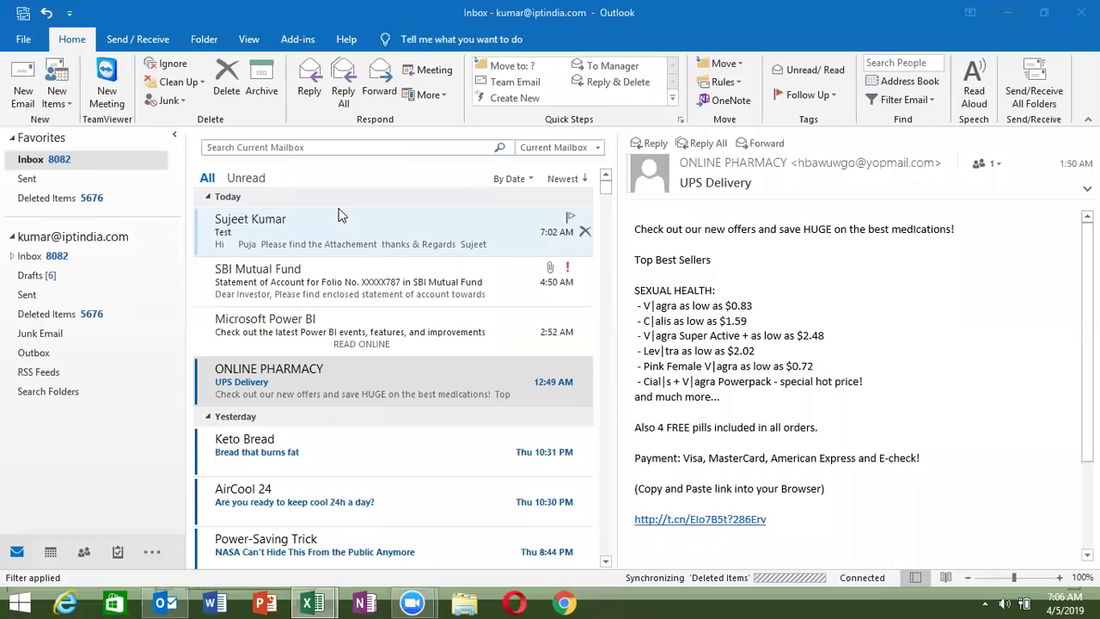
{"action": "mouse_move", "coordinate": [446, 396]}
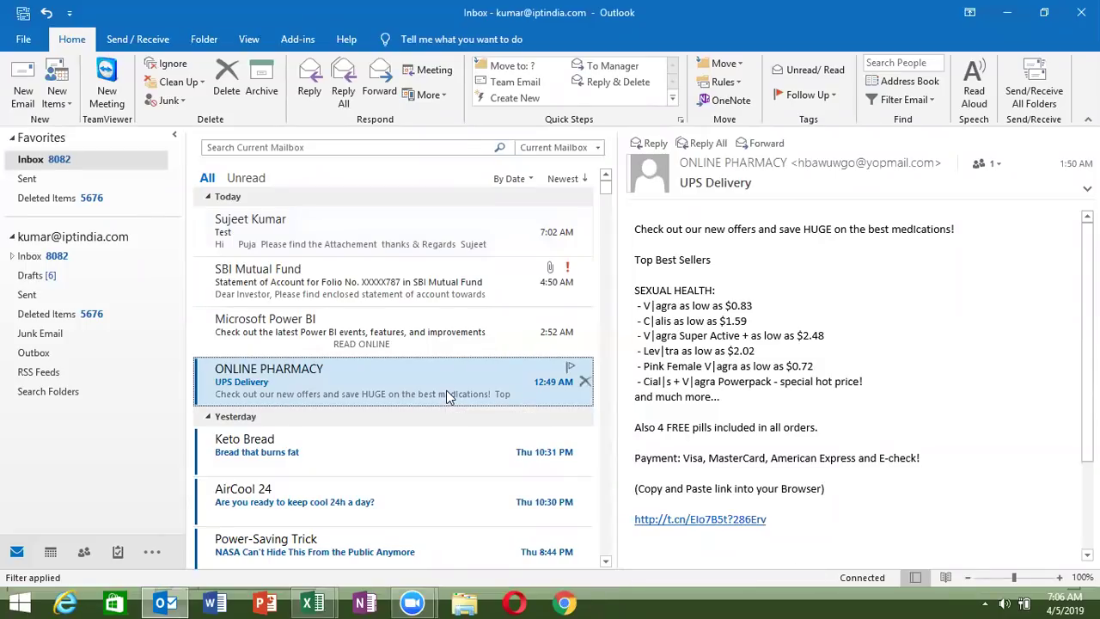
Delete the Online Pharmacy, Keto Bread, AirCool 24, Power-Saving Trick, Iptindia Sharepoint and LinkedIn notification emails.
{"action": "key", "text": "Delete"}
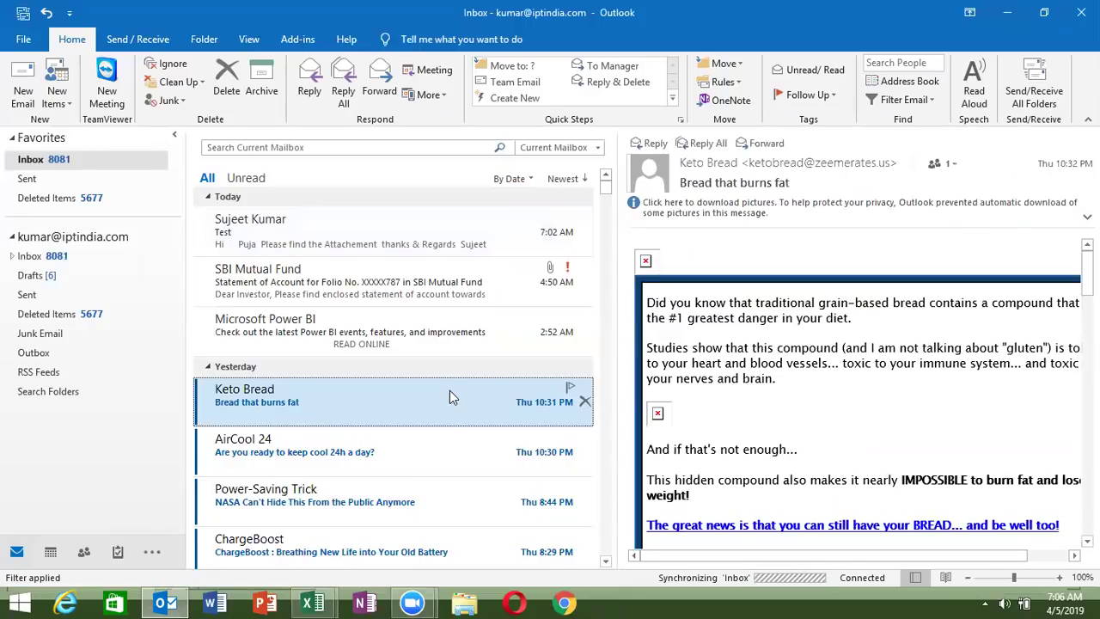
{"action": "key", "text": "Delete"}
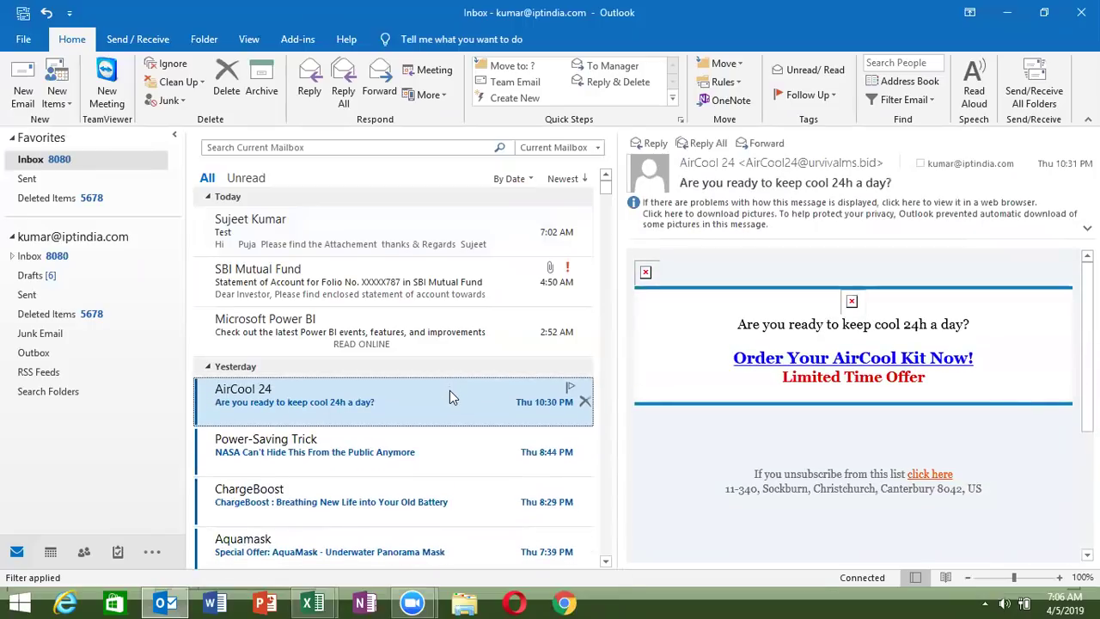
{"action": "key", "text": "Delete"}
{"action": "key", "text": "Delete"}
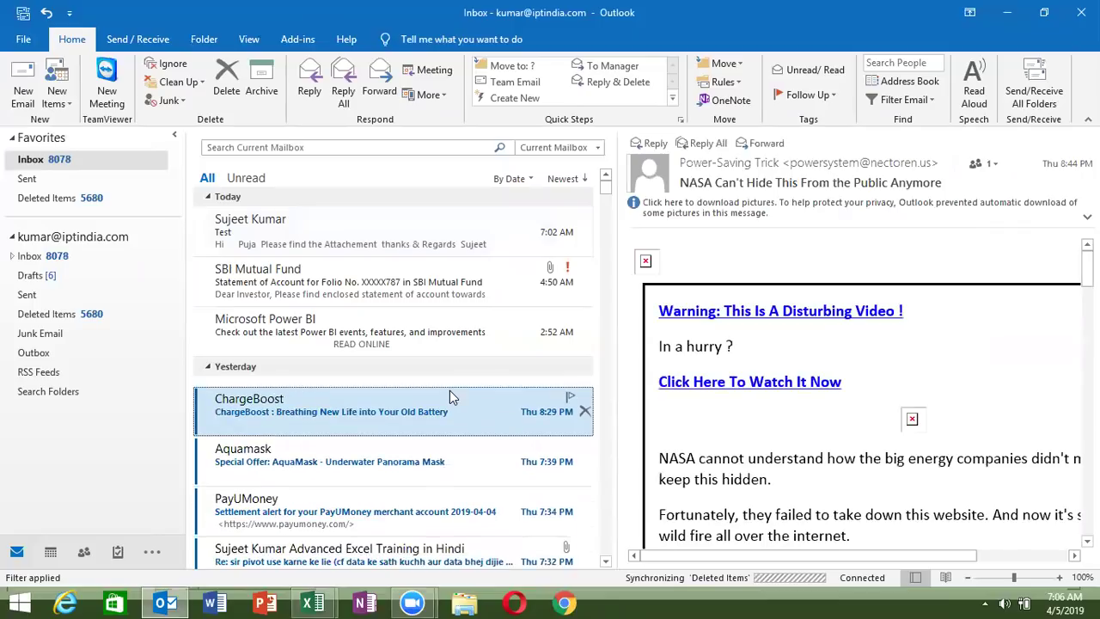
{"action": "key", "text": "Delete"}
{"action": "key", "text": "Delete"}
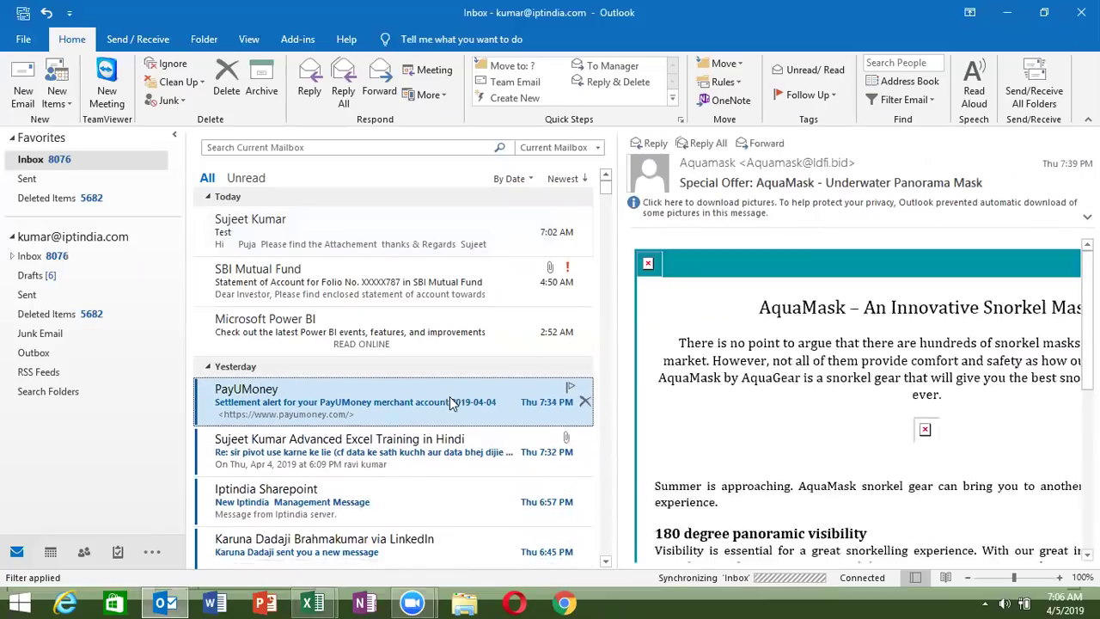
{"action": "left_click", "coordinate": [453, 443]}
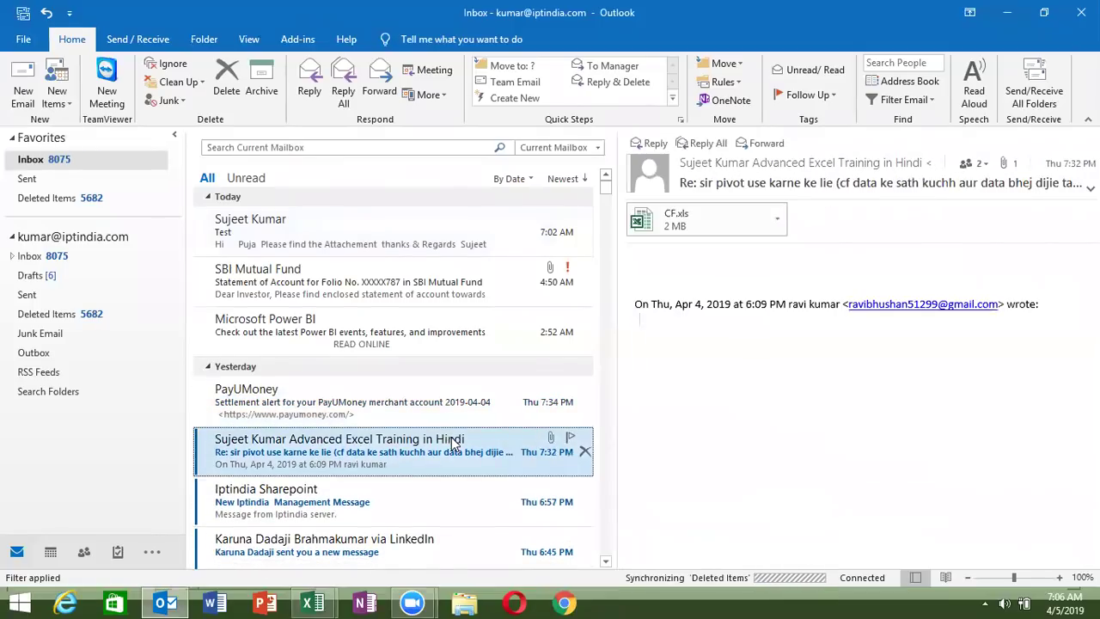
{"action": "mouse_move", "coordinate": [452, 503]}
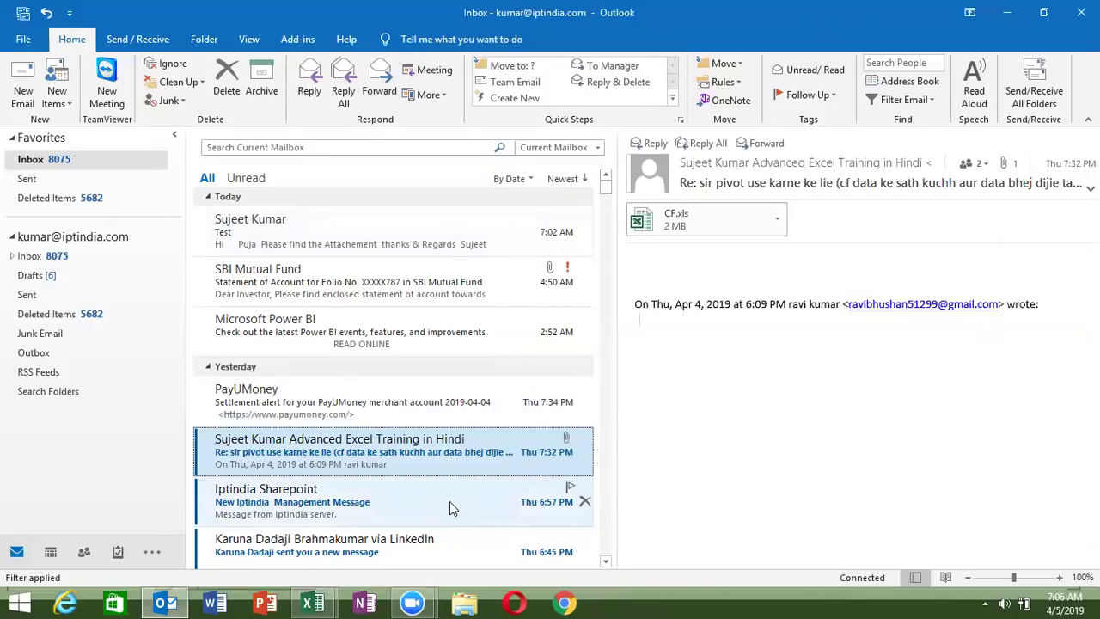
{"action": "left_click", "coordinate": [450, 501]}
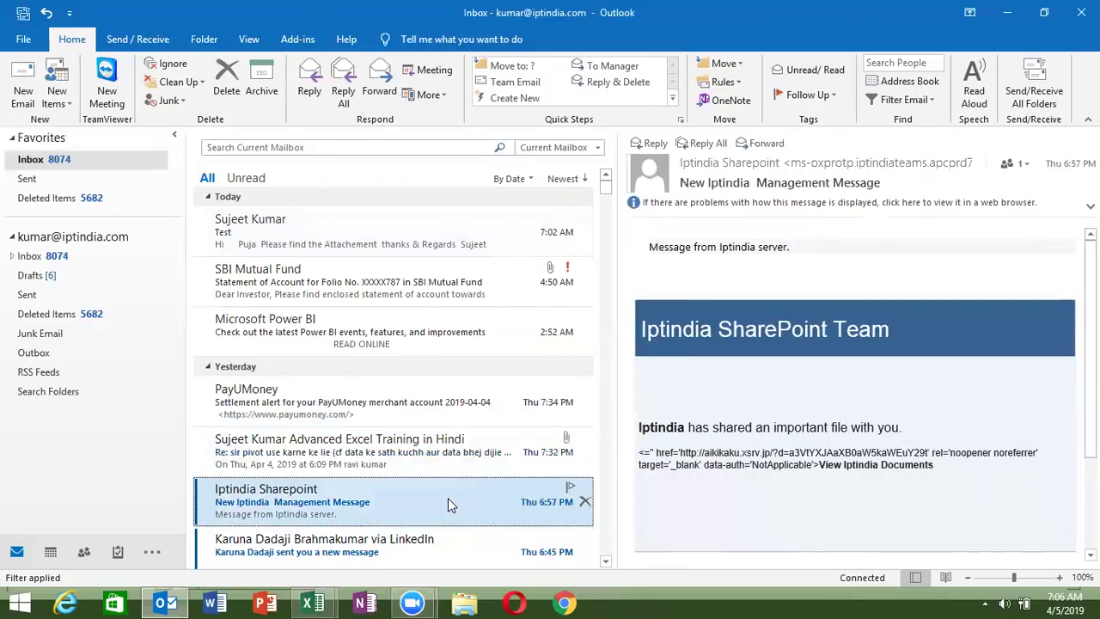
{"action": "key", "text": "Delete"}
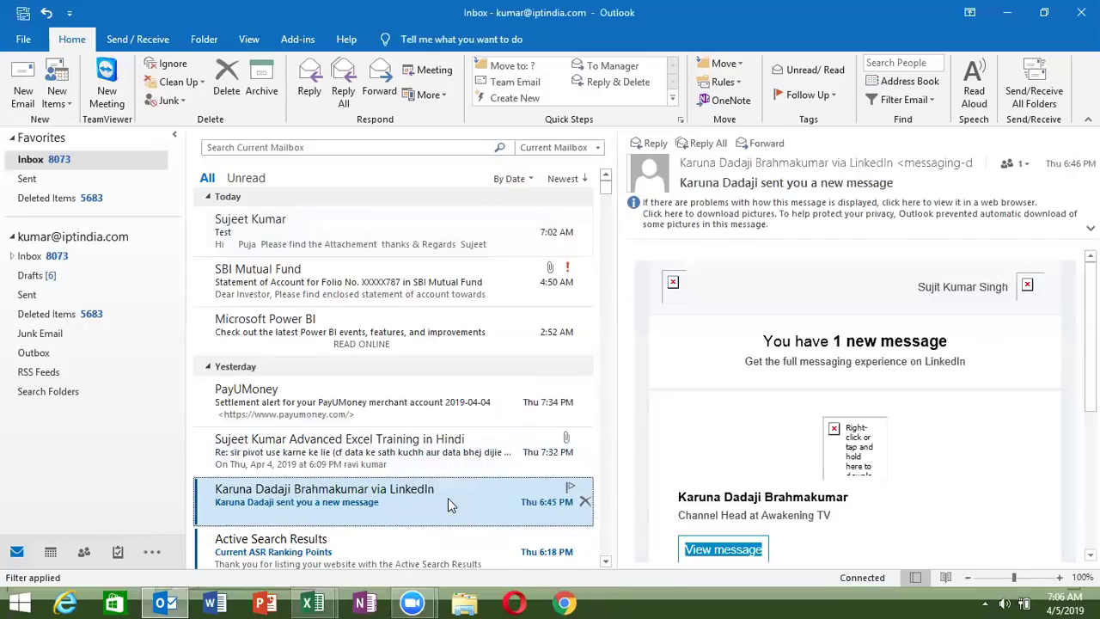
{"action": "key", "text": "Delete"}
Delete the Active Search Results, Cars24, LinkedIn company page and other promotional emails further down the inbox.
{"action": "key", "text": "Delete"}
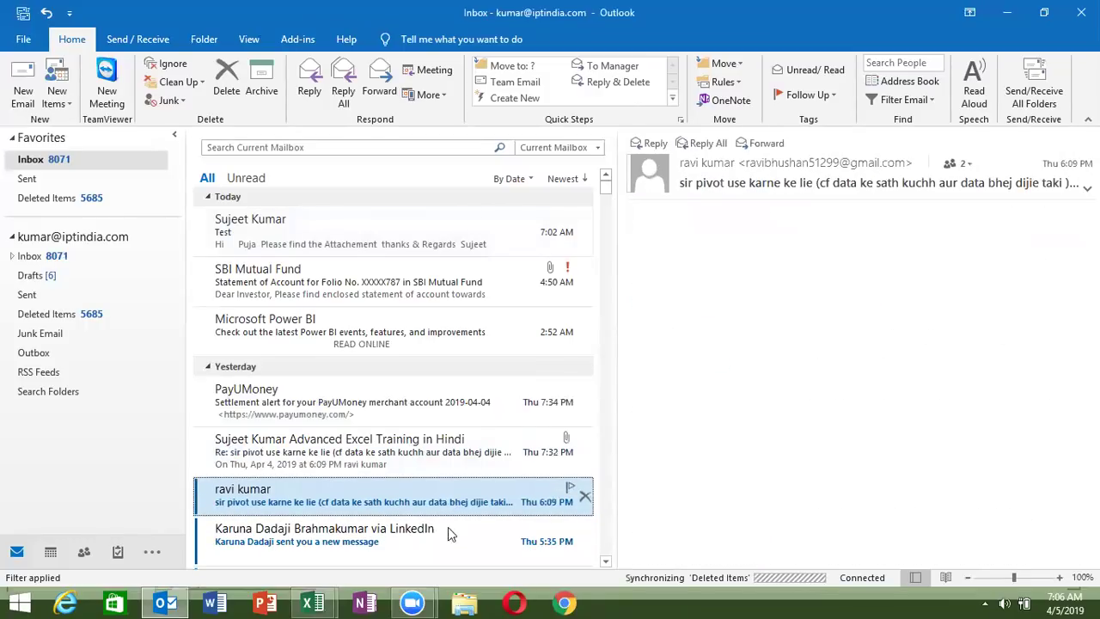
{"action": "left_click", "coordinate": [445, 550]}
{"action": "scroll", "coordinate": [440, 543], "scroll_direction": "down", "scroll_amount": 1}
{"action": "key", "text": "Delete"}
{"action": "key", "text": "Delete"}
{"action": "key", "text": "Delete"}
{"action": "key", "text": "Delete"}
{"action": "key", "text": "Delete"}
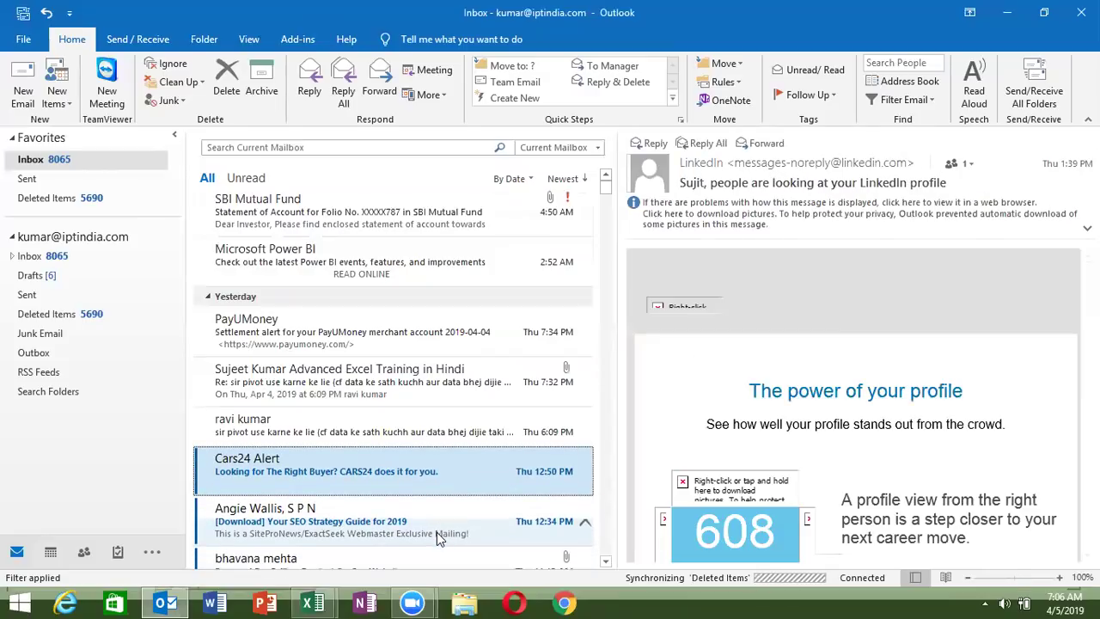
{"action": "key", "text": "Delete"}
{"action": "key", "text": "Delete"}
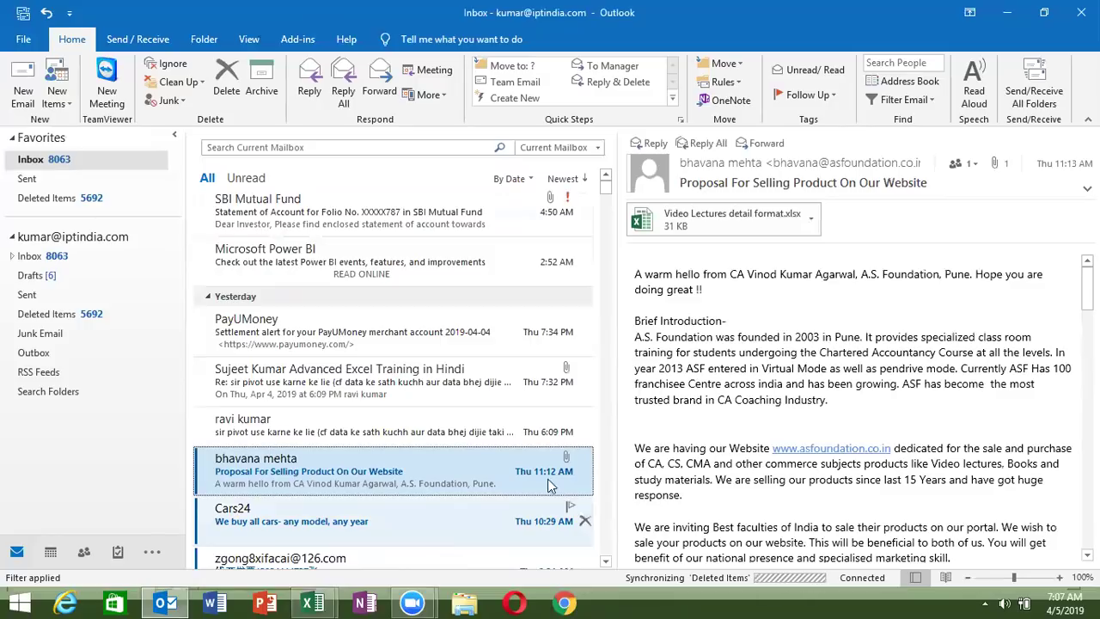
{"action": "left_click", "coordinate": [434, 530]}
{"action": "key", "text": "Delete"}
{"action": "key", "text": "Delete"}
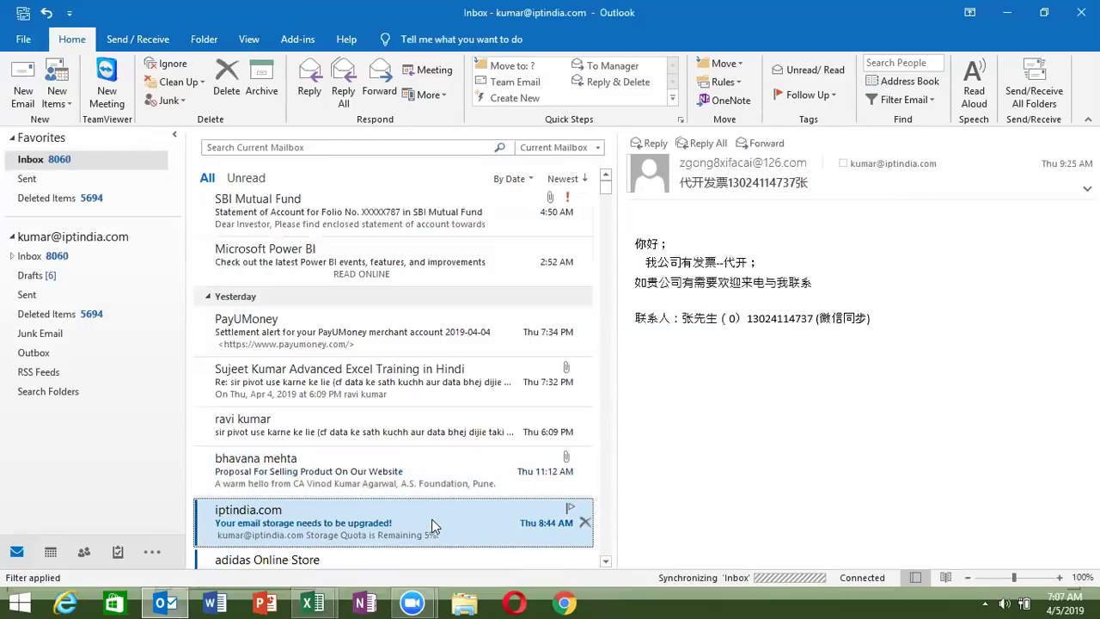
{"action": "key", "text": "Delete"}
{"action": "key", "text": "Delete"}
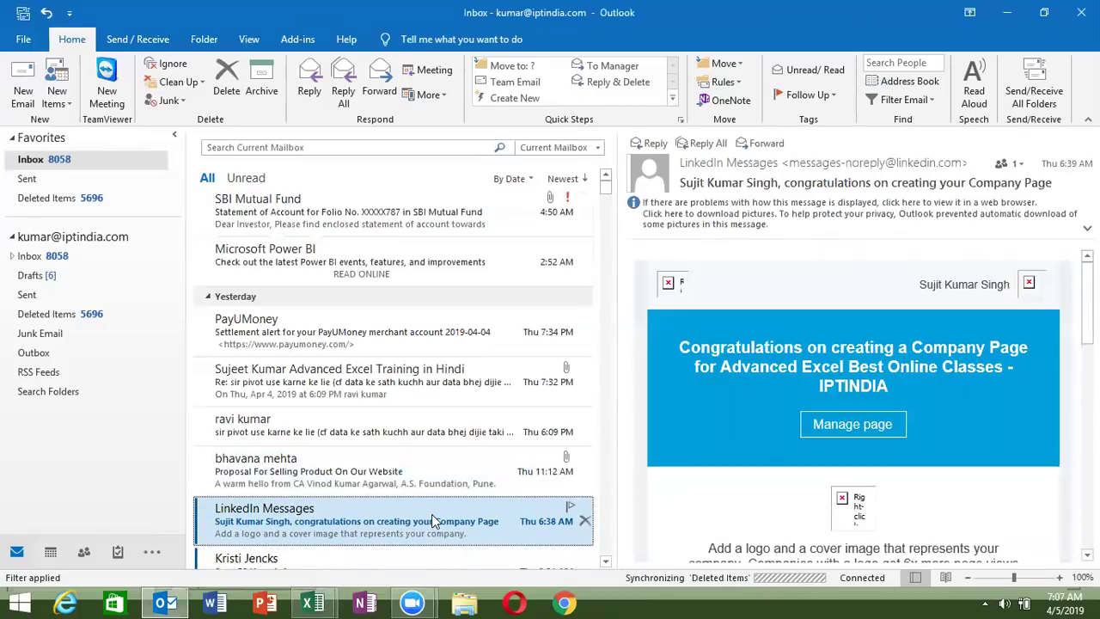
{"action": "key", "text": "Delete"}
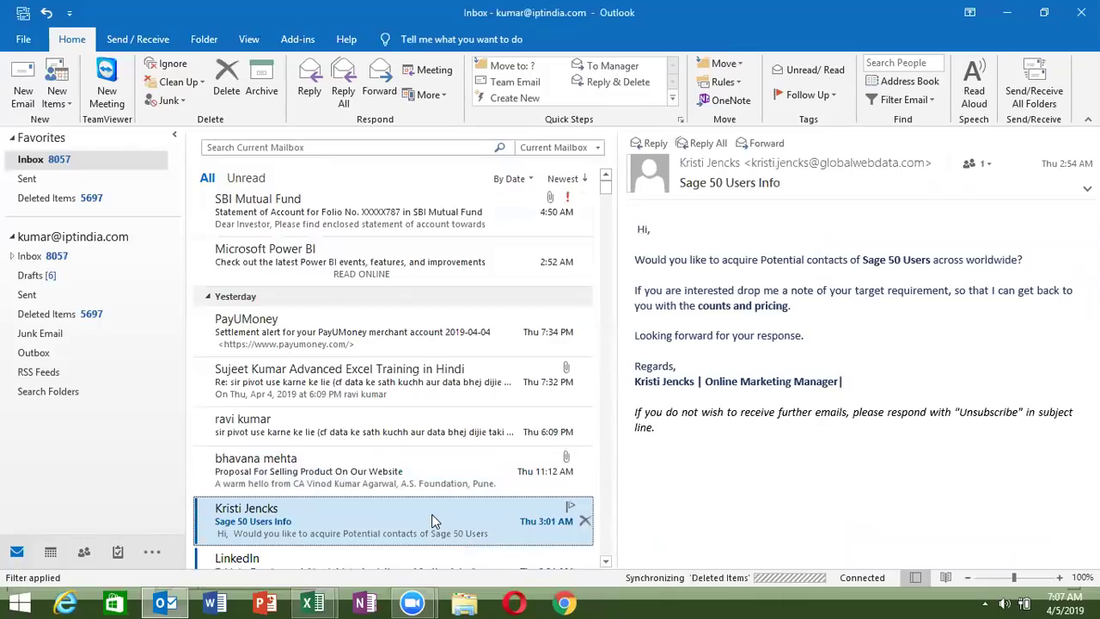
{"action": "key", "text": "super+d"}
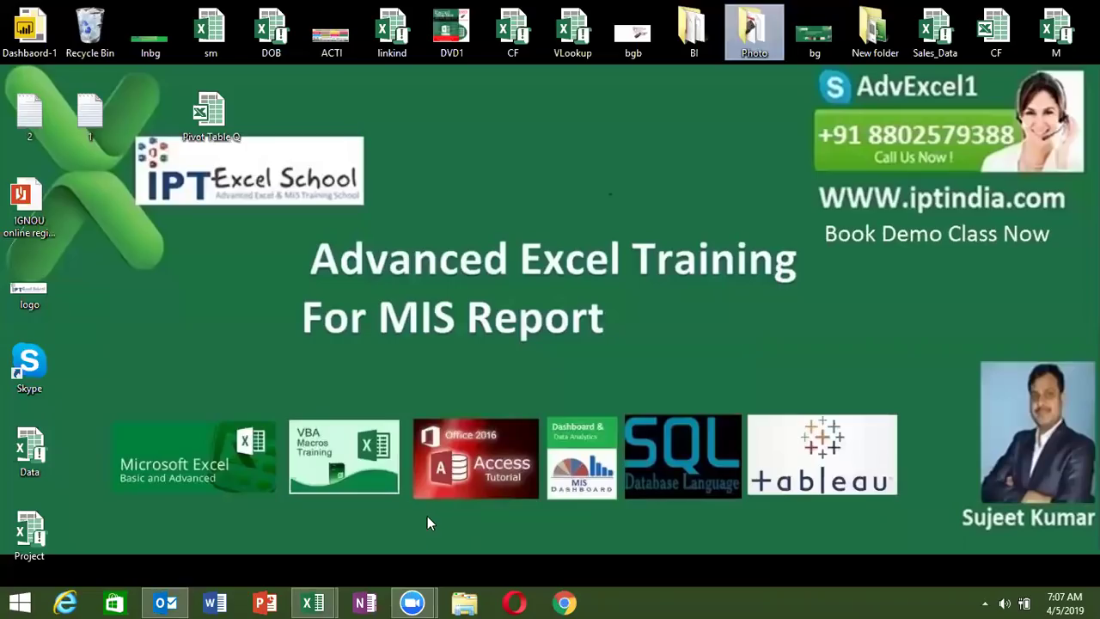